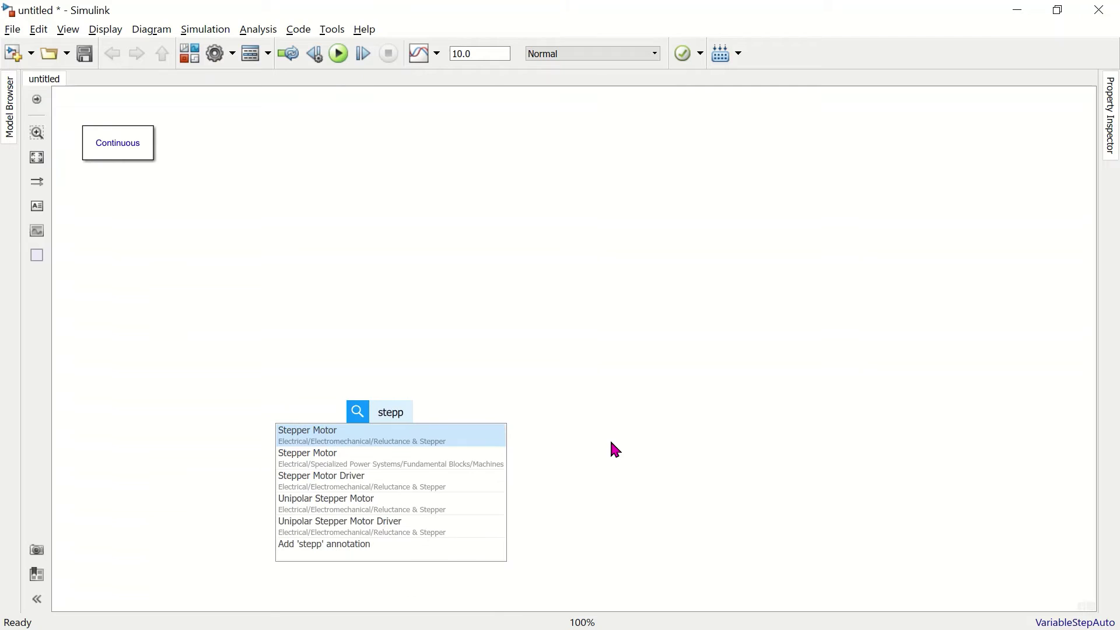
# Step: Add the Stepper Motor block from the Specialized Power Systems machines library, place it in the canvas's upper right area, and enlarge it
pyautogui.click(437, 461)
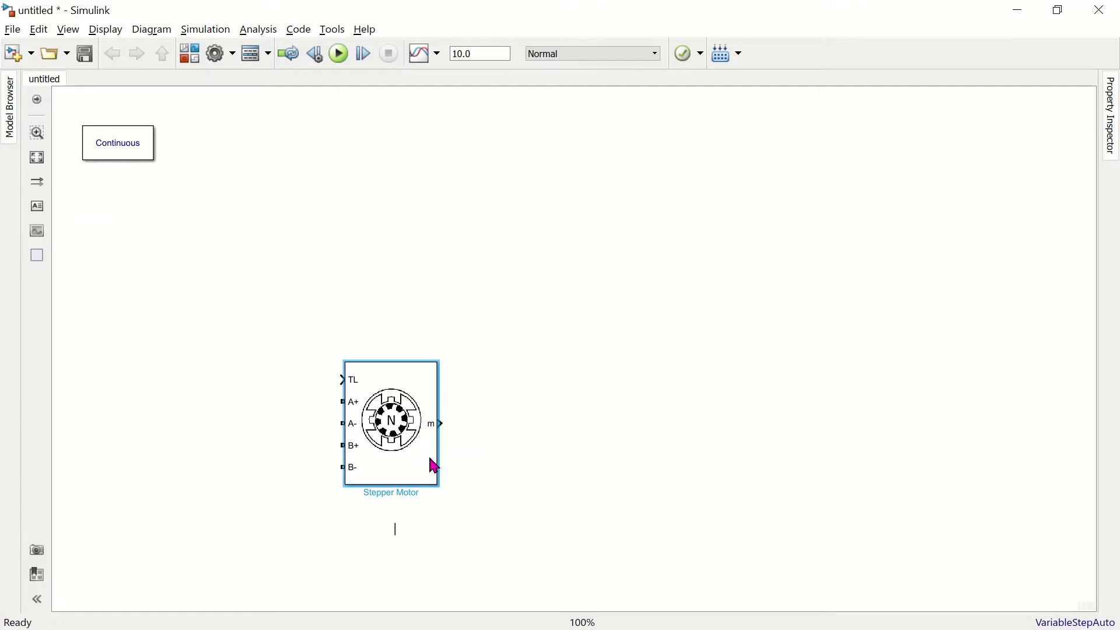
pyautogui.moveTo(428, 436); pyautogui.dragTo(794, 221)
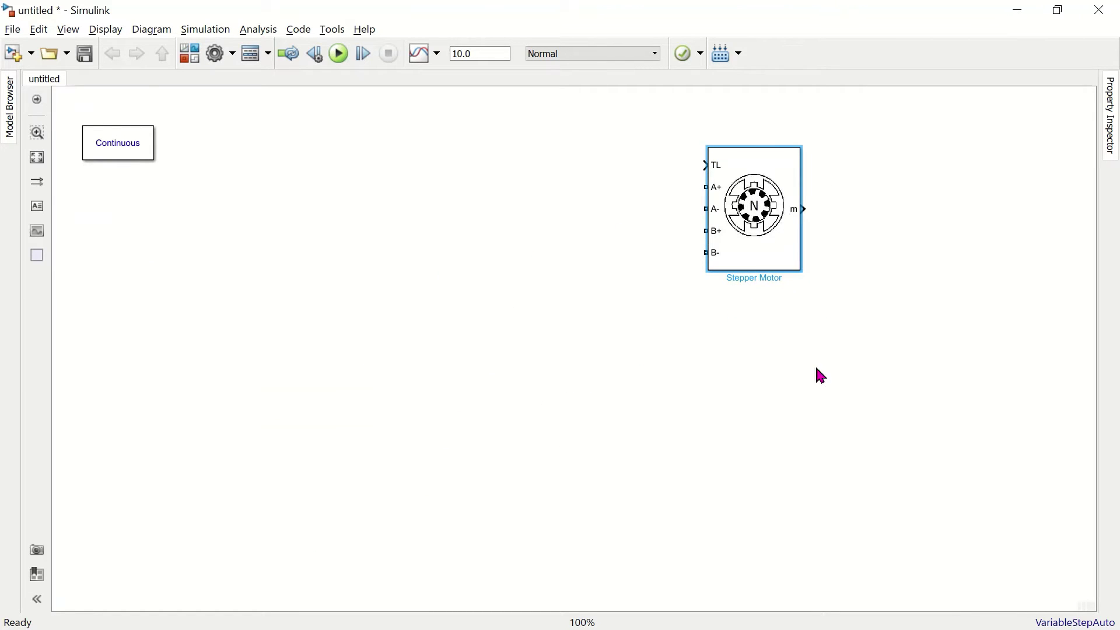
pyautogui.click(821, 376)
pyautogui.click(784, 260)
pyautogui.moveTo(799, 270); pyautogui.dragTo(873, 326)
pyautogui.click(817, 412)
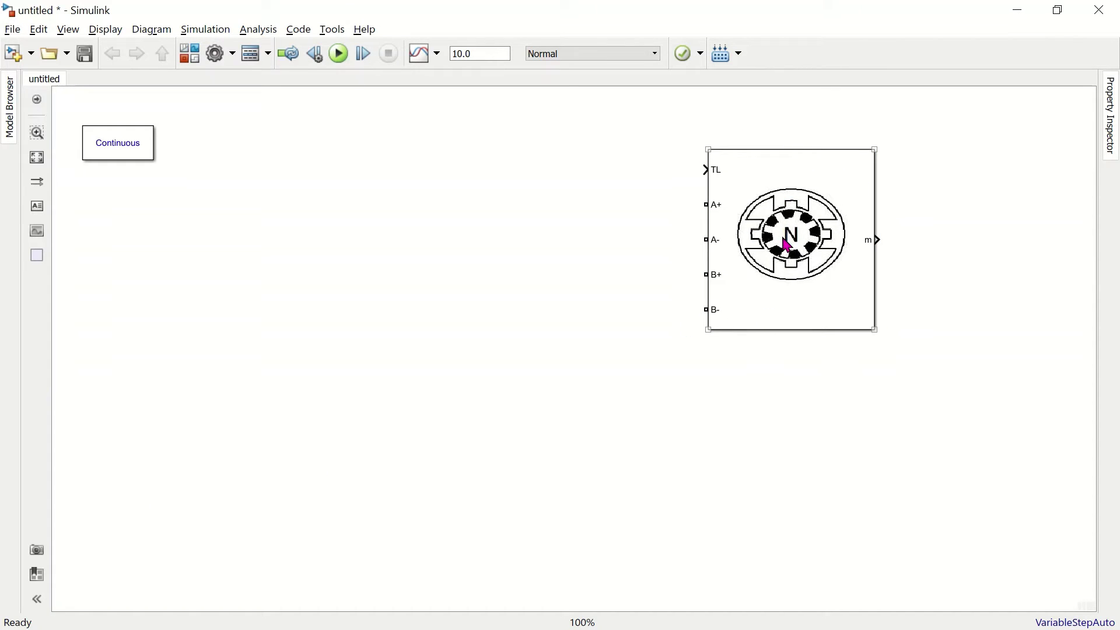
# Step: Add a Constant block from Simulink/Sources beside the stepper motor and connect its output to the TL input
pyautogui.doubleClick(608, 164)
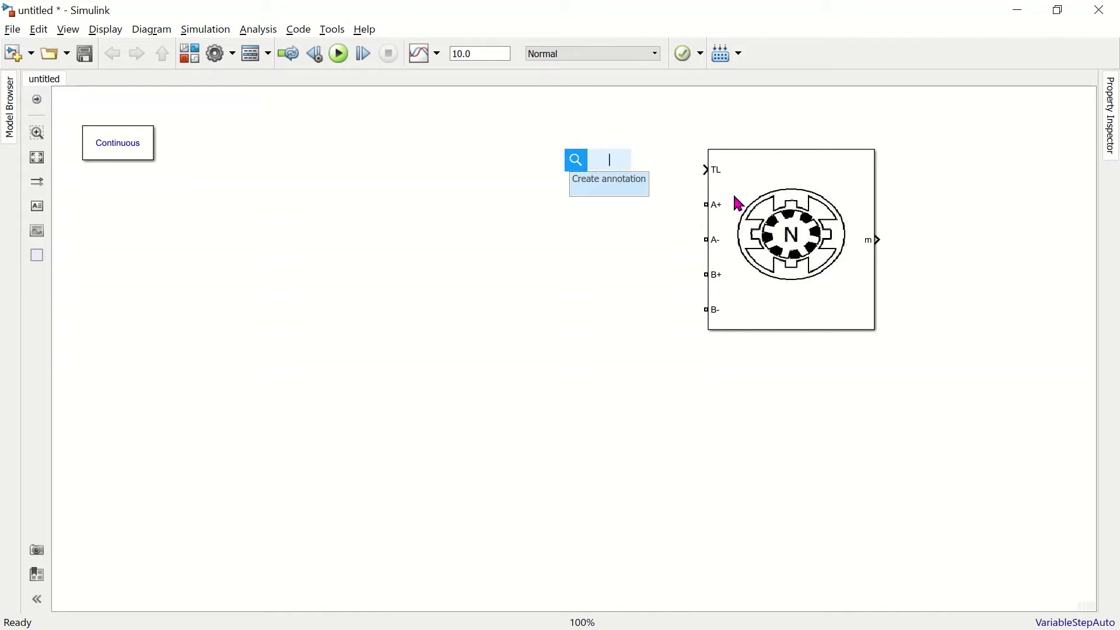
pyautogui.write('const')
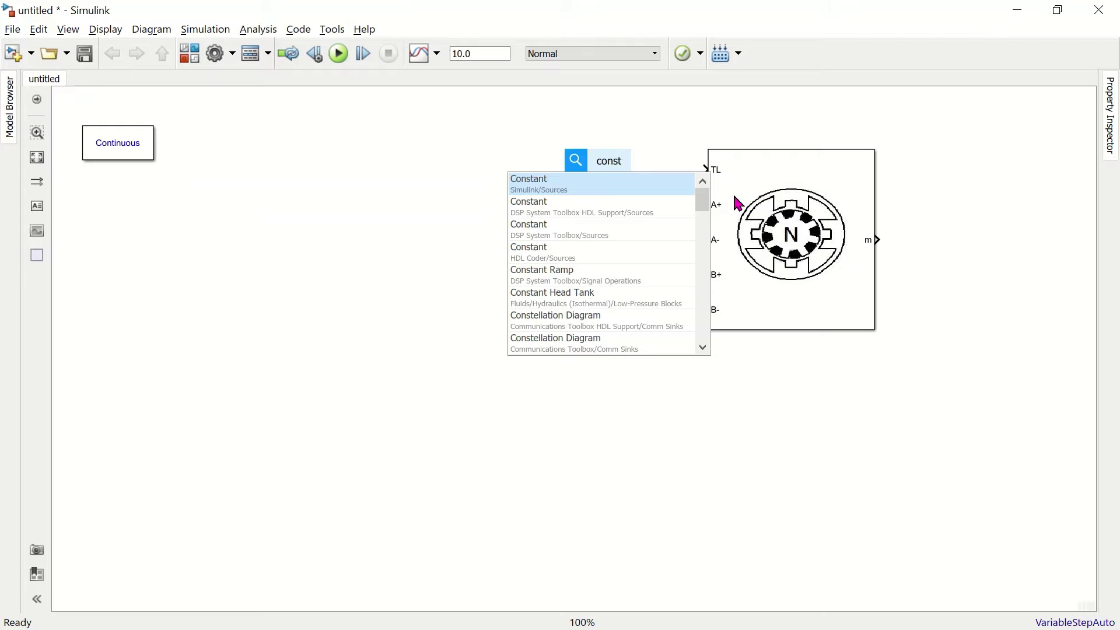
pyautogui.press('Return')
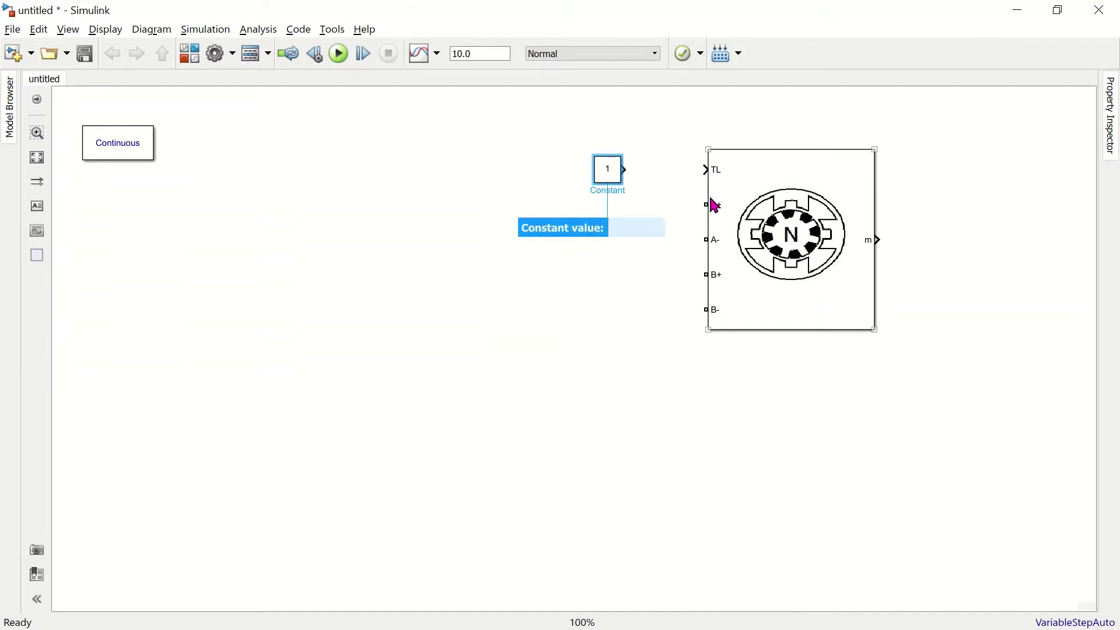
pyautogui.moveTo(628, 169); pyautogui.dragTo(713, 185)
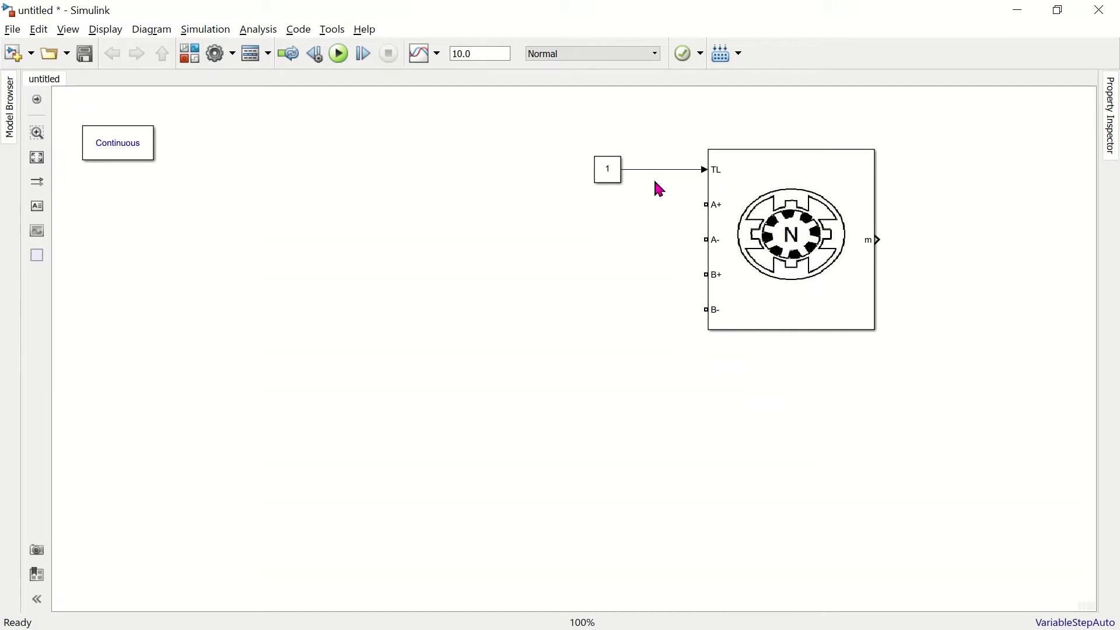
# Step: Set the constant value feeding the motor's TL input to 0
pyautogui.doubleClick(619, 169)
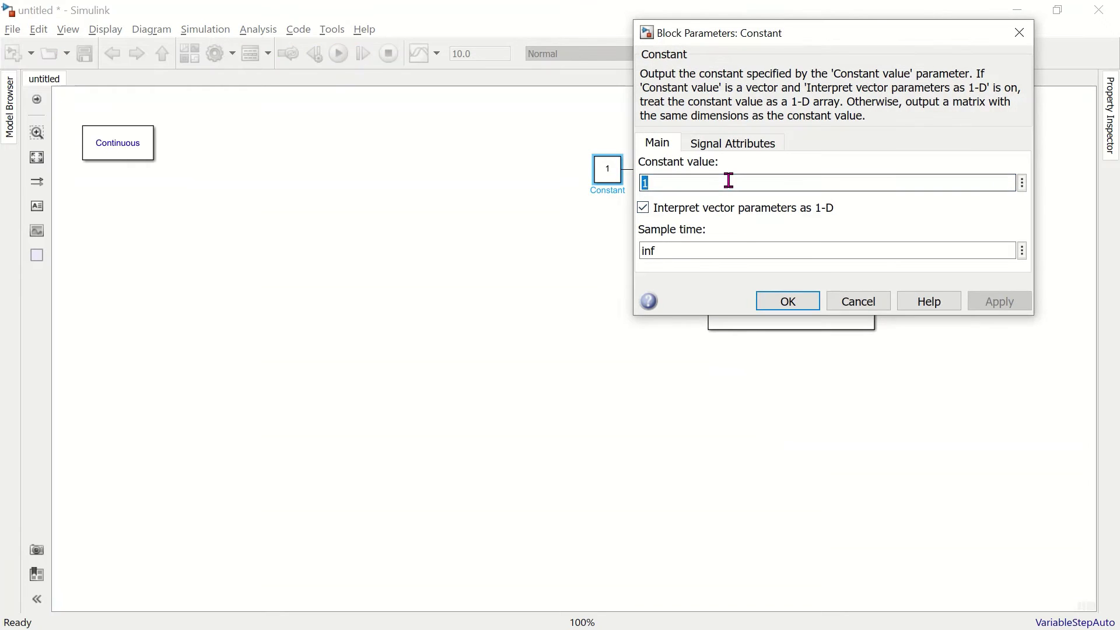
pyautogui.write('0')
pyautogui.press('Return')
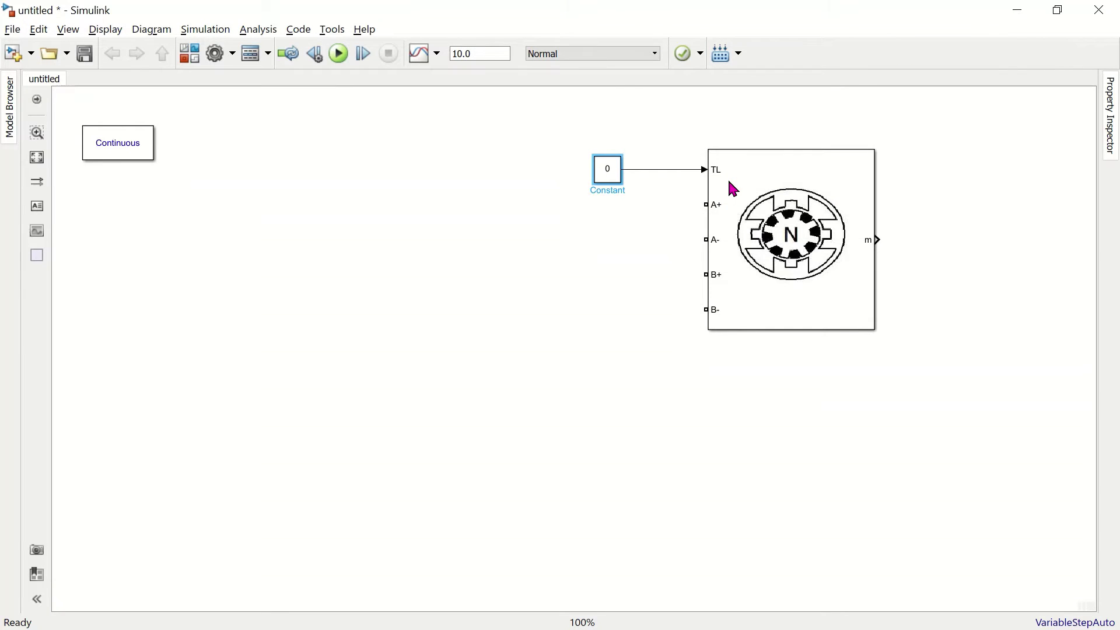
# Step: Configure the stepper motor as Variable reluctance with 3 phases and enlarge its block to space out the ports
pyautogui.click(772, 309)
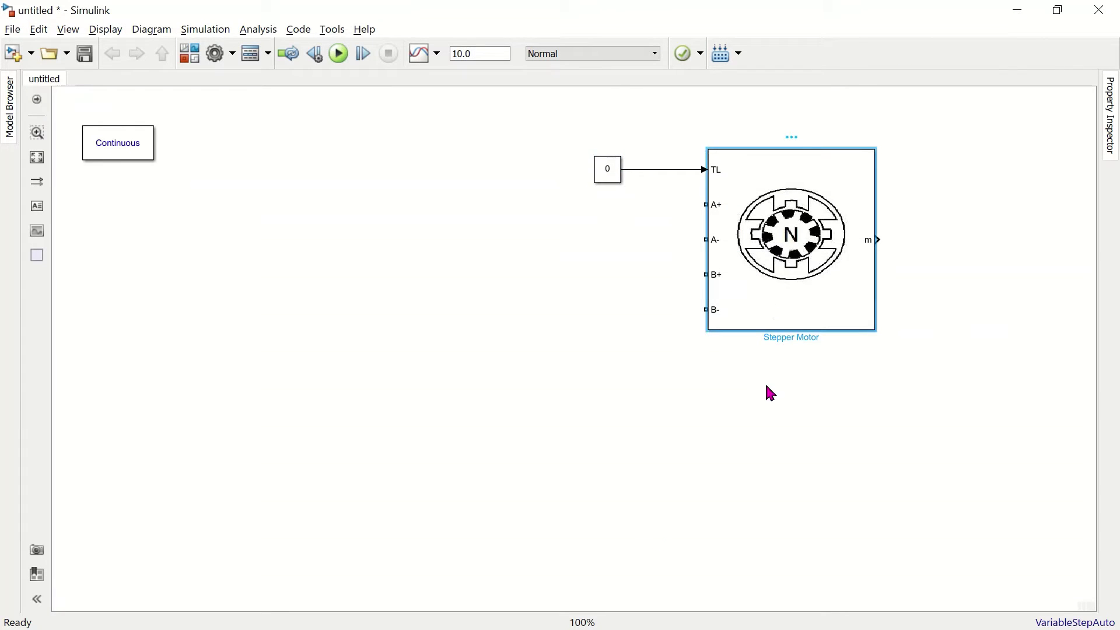
pyautogui.doubleClick(790, 301)
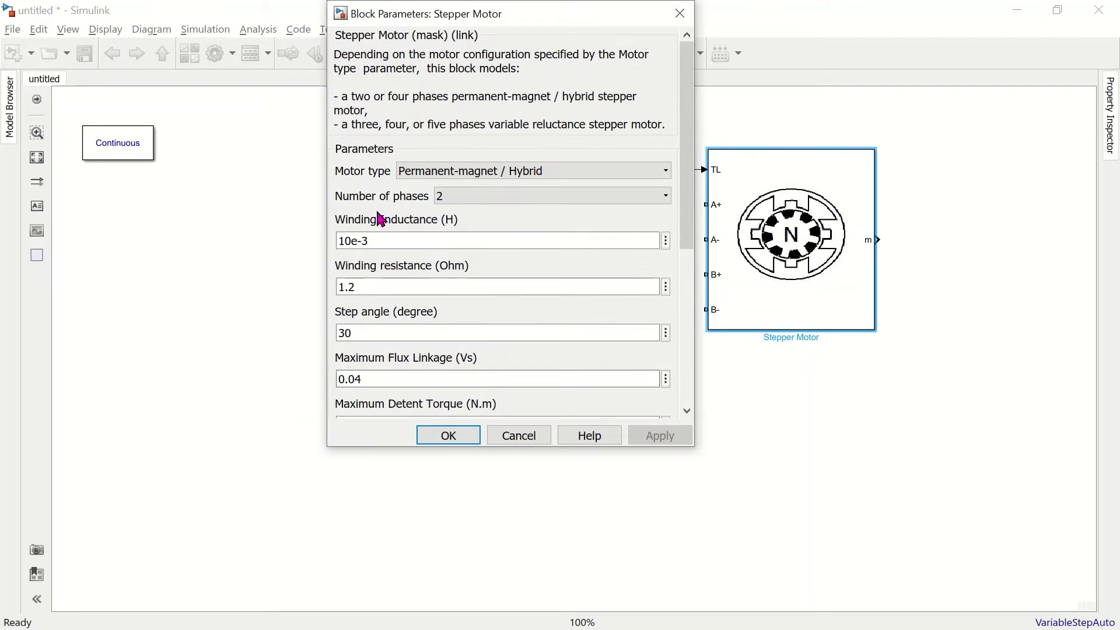
pyautogui.click(498, 172)
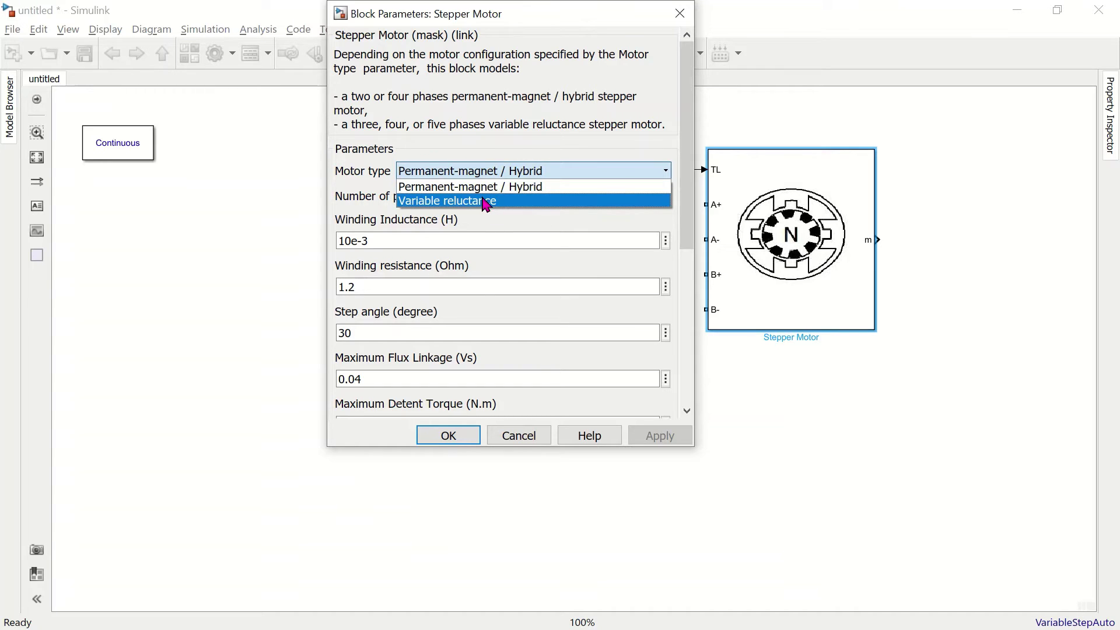
pyautogui.click(484, 199)
pyautogui.click(484, 200)
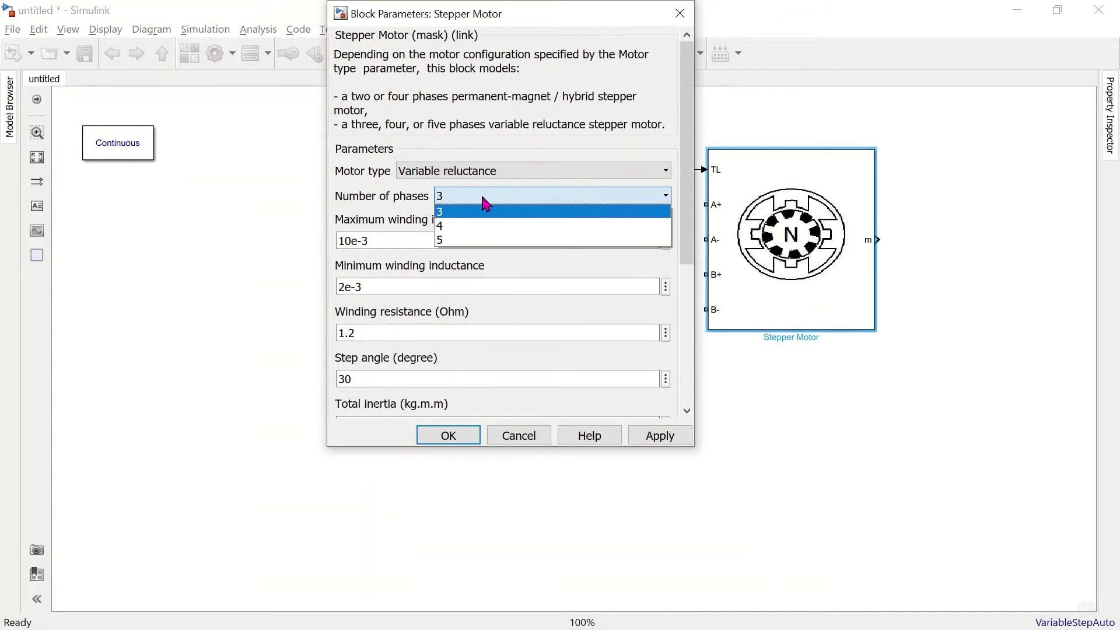
pyautogui.click(483, 198)
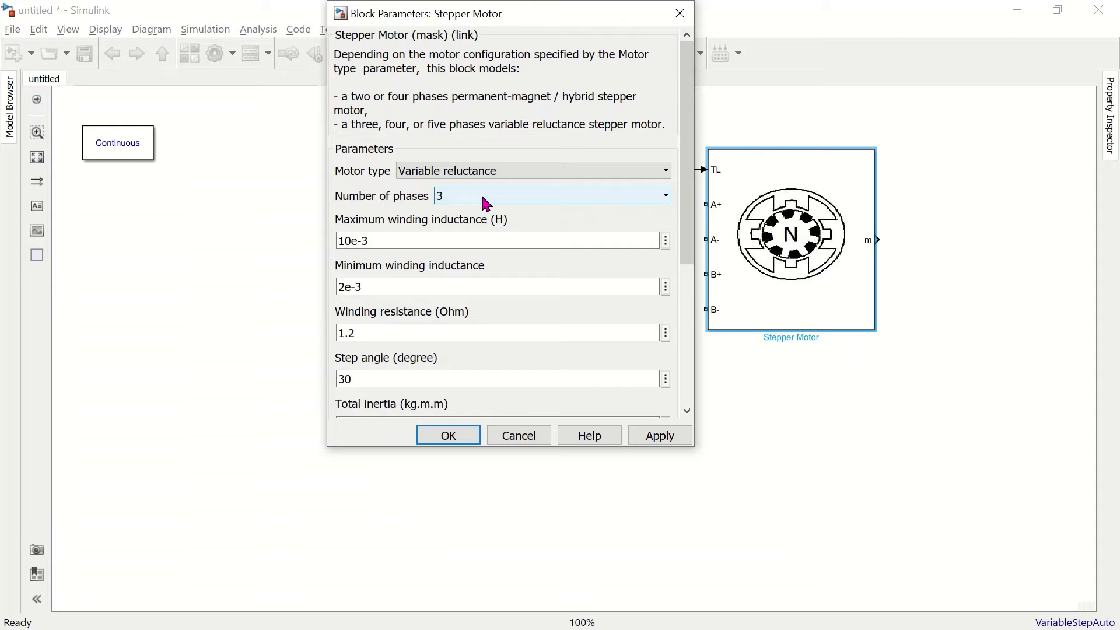
pyautogui.click(479, 196)
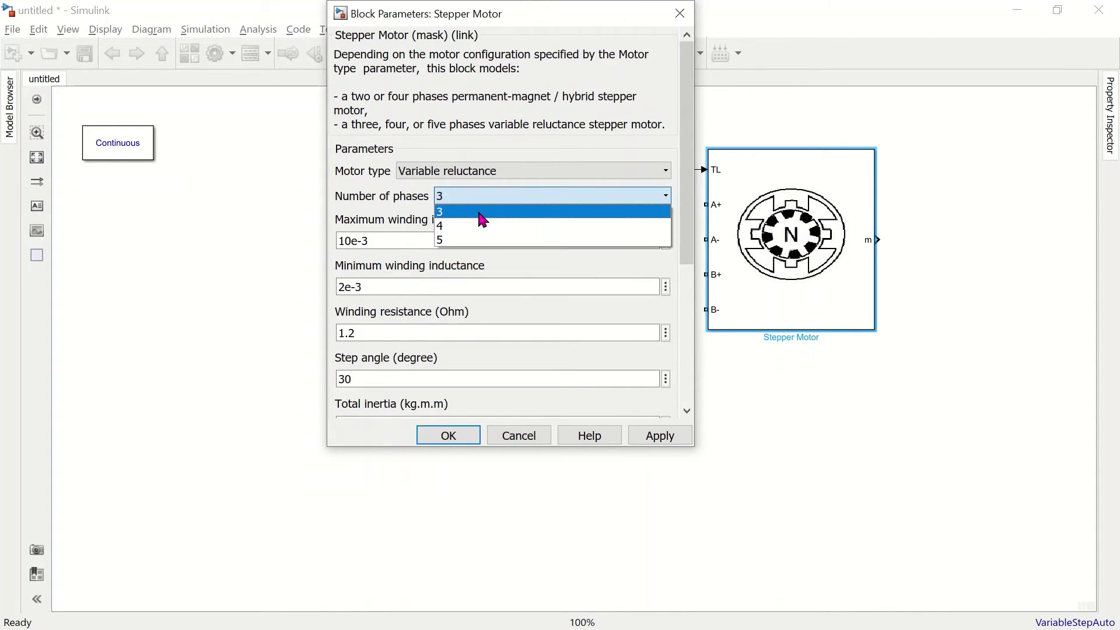
pyautogui.click(480, 211)
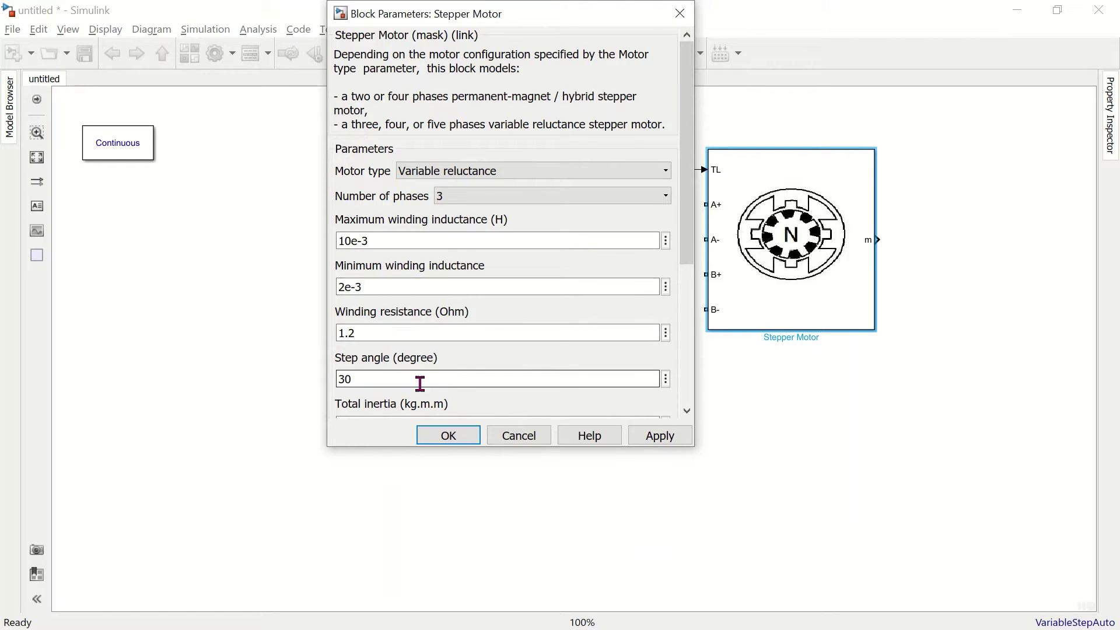
pyautogui.doubleClick(367, 383)
pyautogui.scroll(-3, 622, 373)
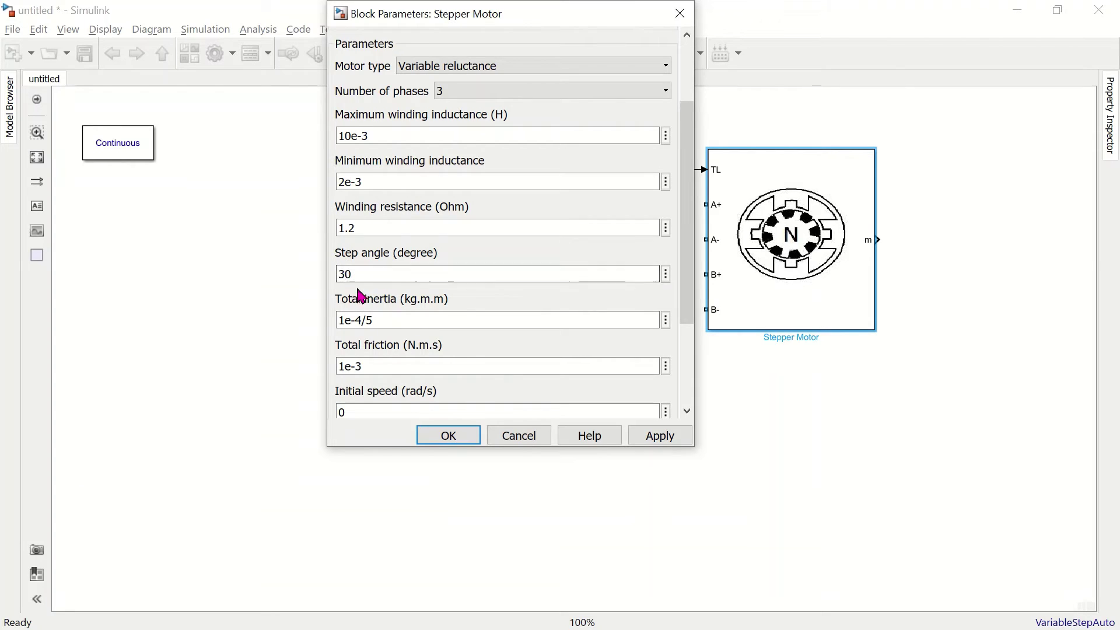
pyautogui.click(447, 445)
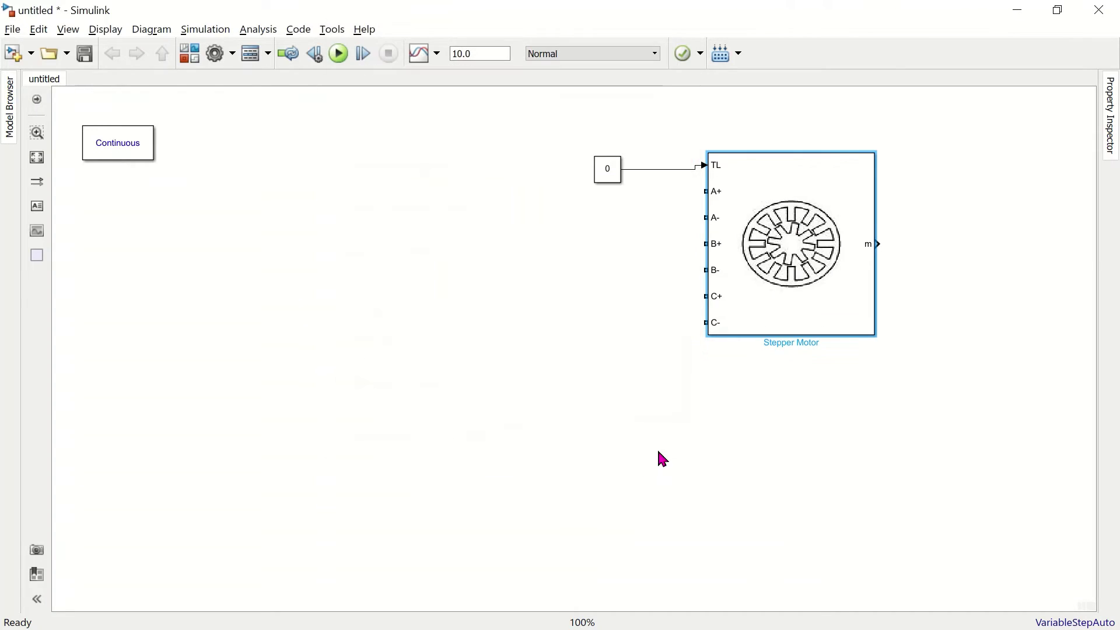
pyautogui.moveTo(873, 334); pyautogui.dragTo(928, 394)
pyautogui.click(854, 451)
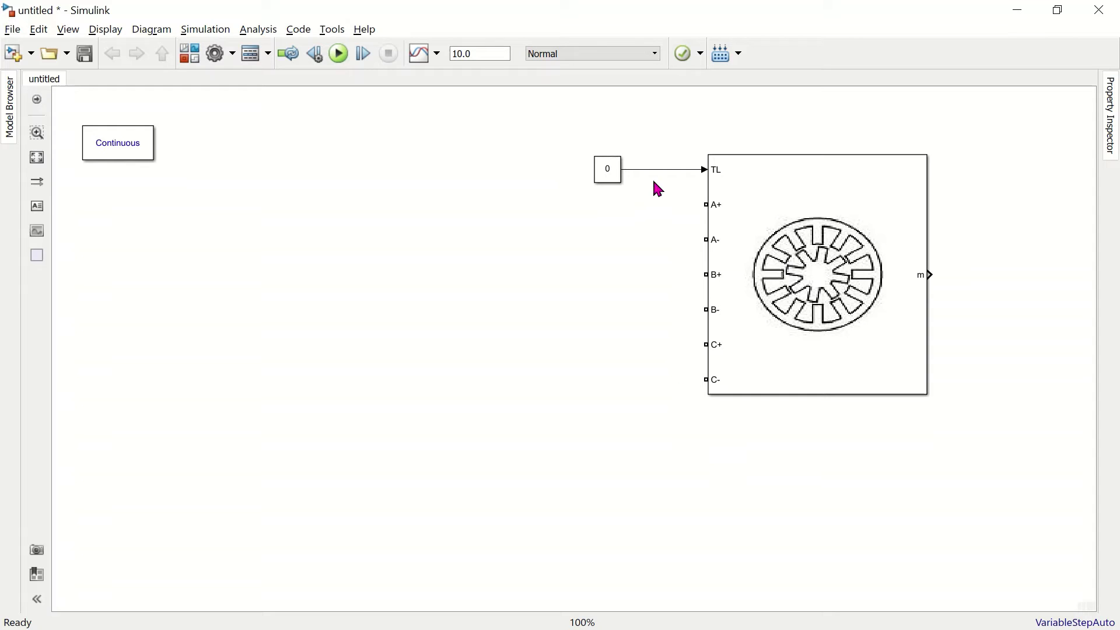
# Step: Add a DC Voltage Source from the Fundamental Blocks electrical sources to the left of the motor and enlarge it
pyautogui.doubleClick(127, 351)
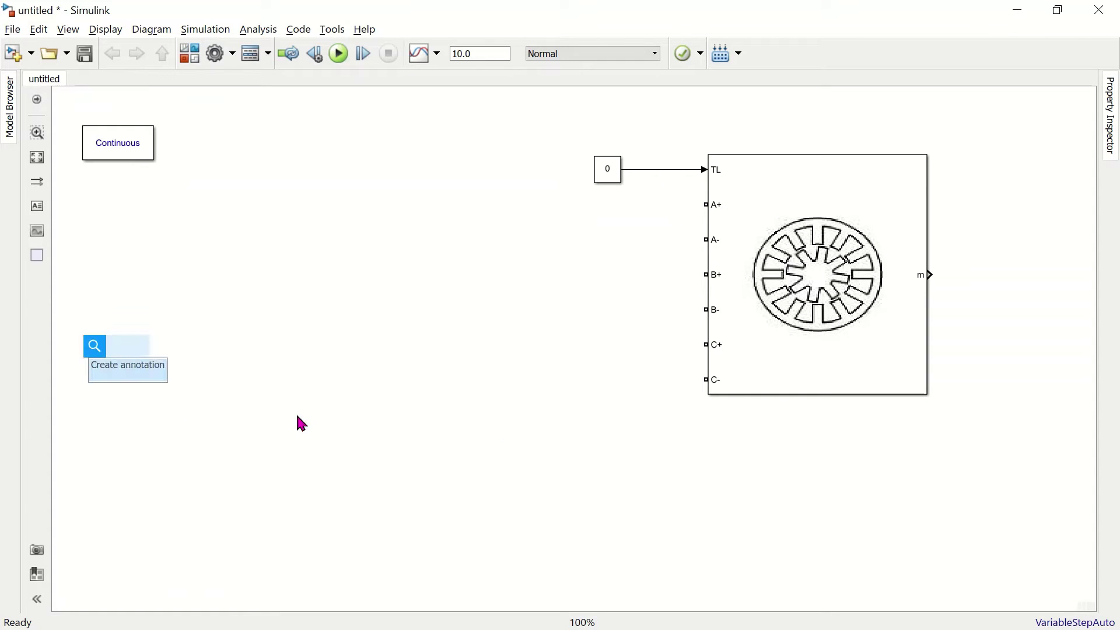
pyautogui.write('dc ')
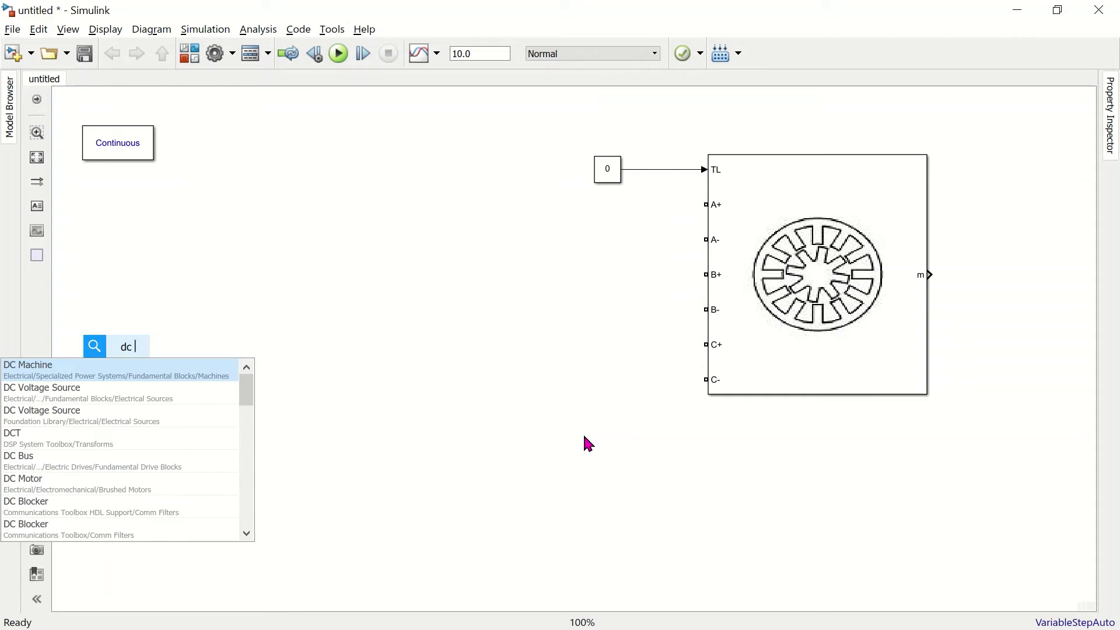
pyautogui.write('voltage')
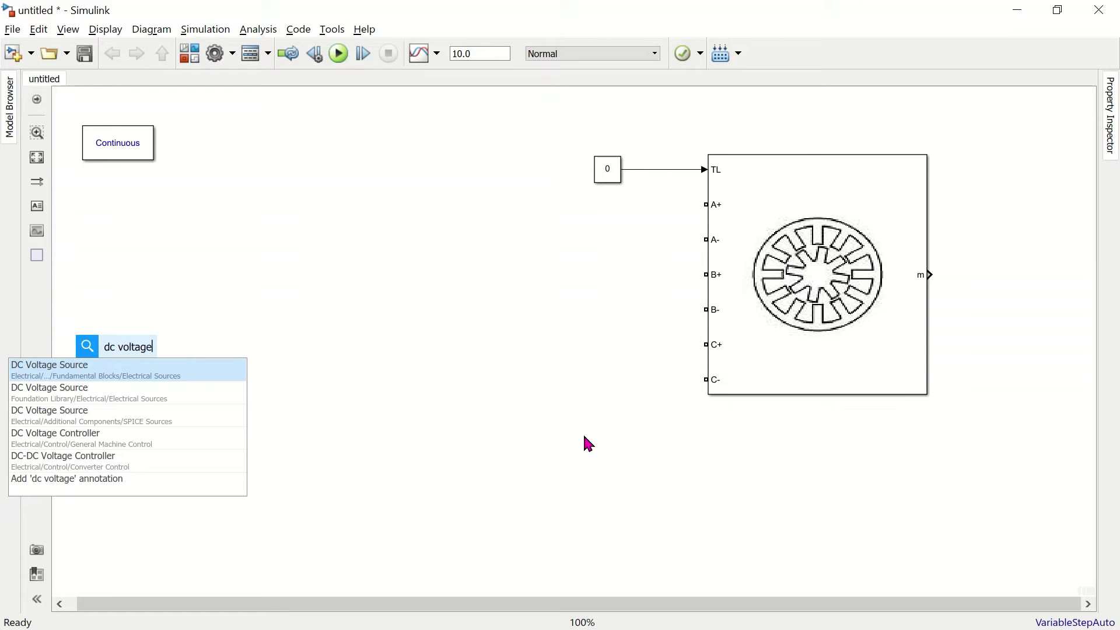
pyautogui.press('Return')
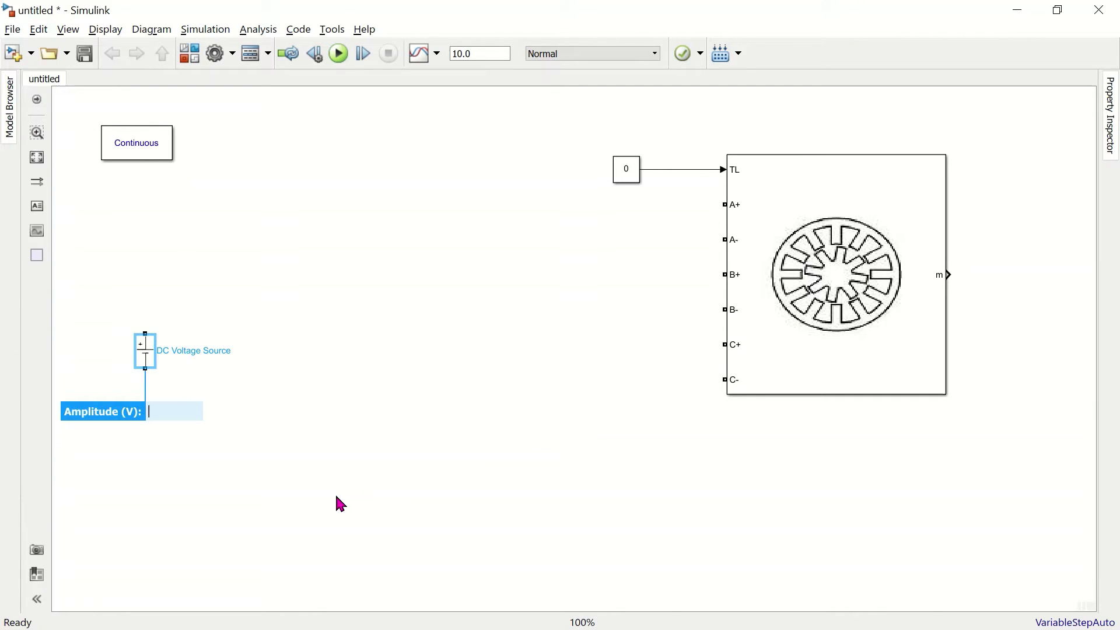
pyautogui.click(340, 502)
pyautogui.click(146, 350)
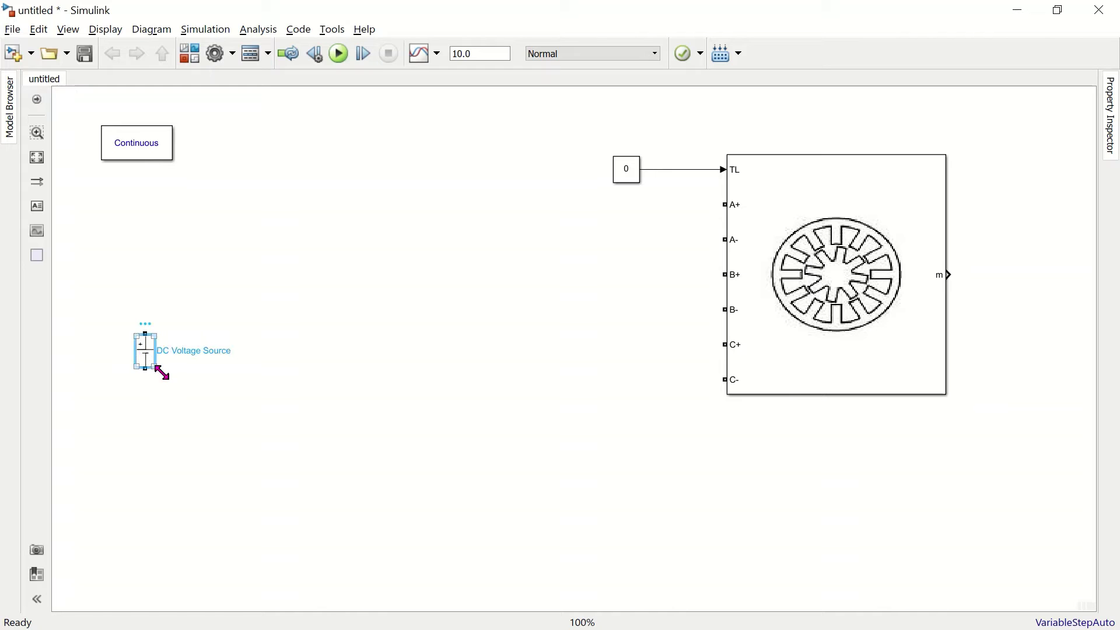
pyautogui.moveTo(163, 375); pyautogui.dragTo(220, 505)
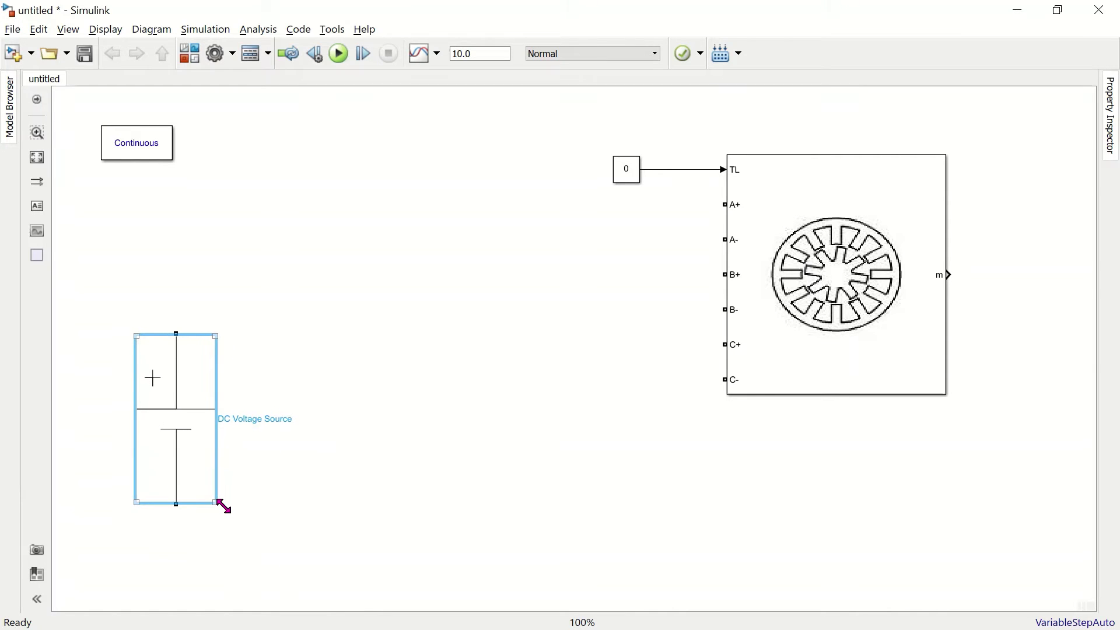
pyautogui.click(285, 525)
# Step: Set the DC Voltage Source amplitude to 25 V
pyautogui.click(198, 415)
pyautogui.doubleClick(197, 414)
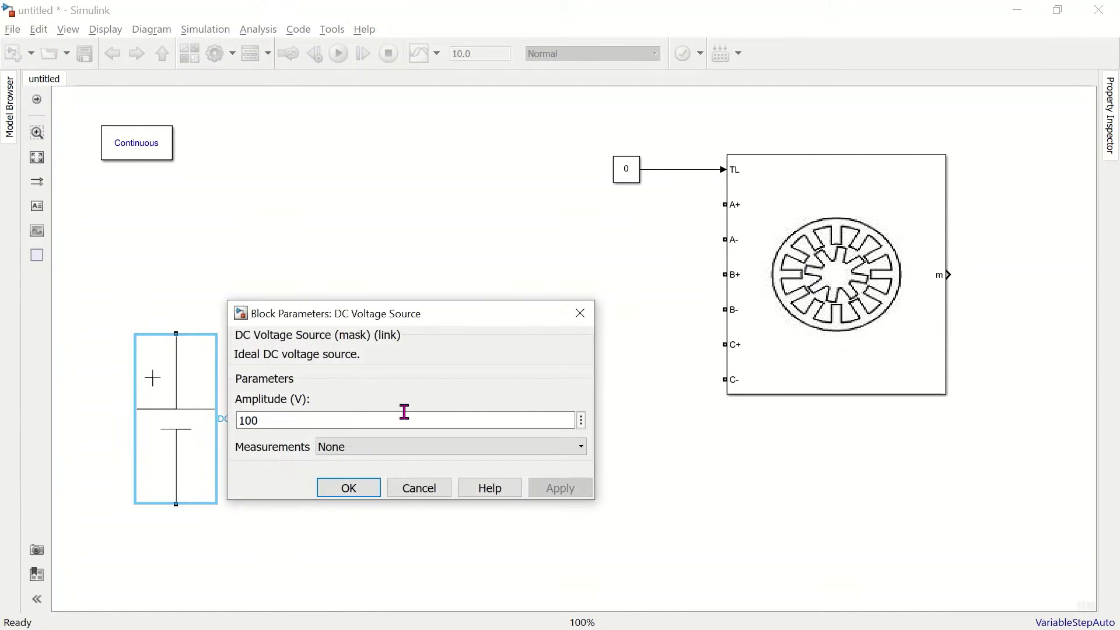
pyautogui.write('25')
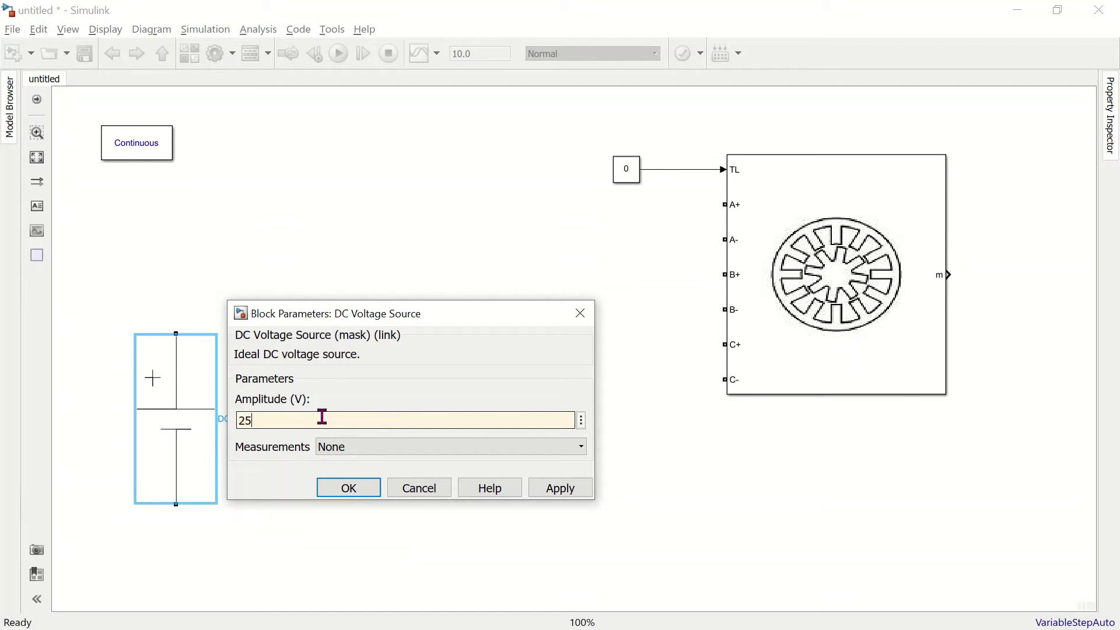
pyautogui.press('Return')
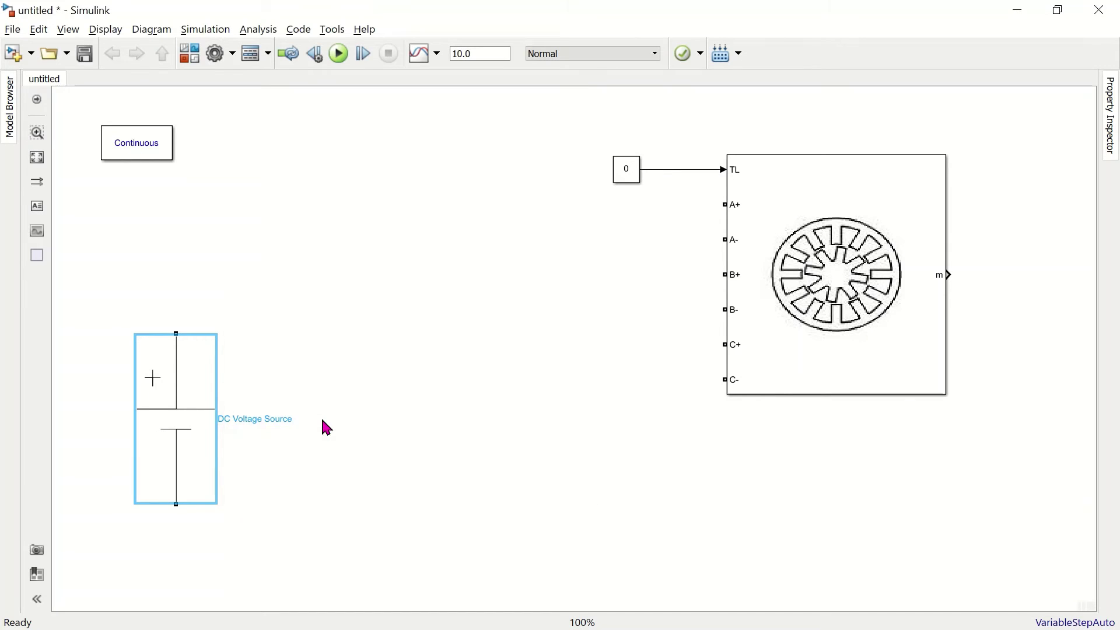
pyautogui.click(321, 418)
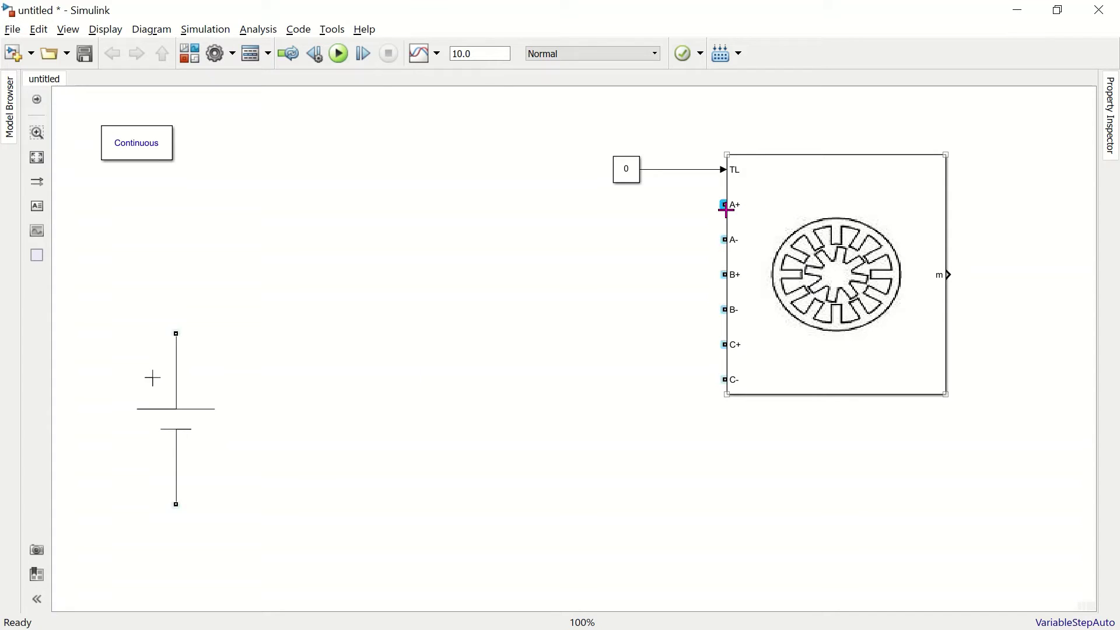
# Step: Wire the motor's A+, B+ and C+ ports together and route their common line above the DC source toward its positive terminal
pyautogui.moveTo(725, 208)
pyautogui.mouseDown()
pyautogui.moveTo(735, 278)
pyautogui.moveTo(616, 243)
pyautogui.mouseUp()
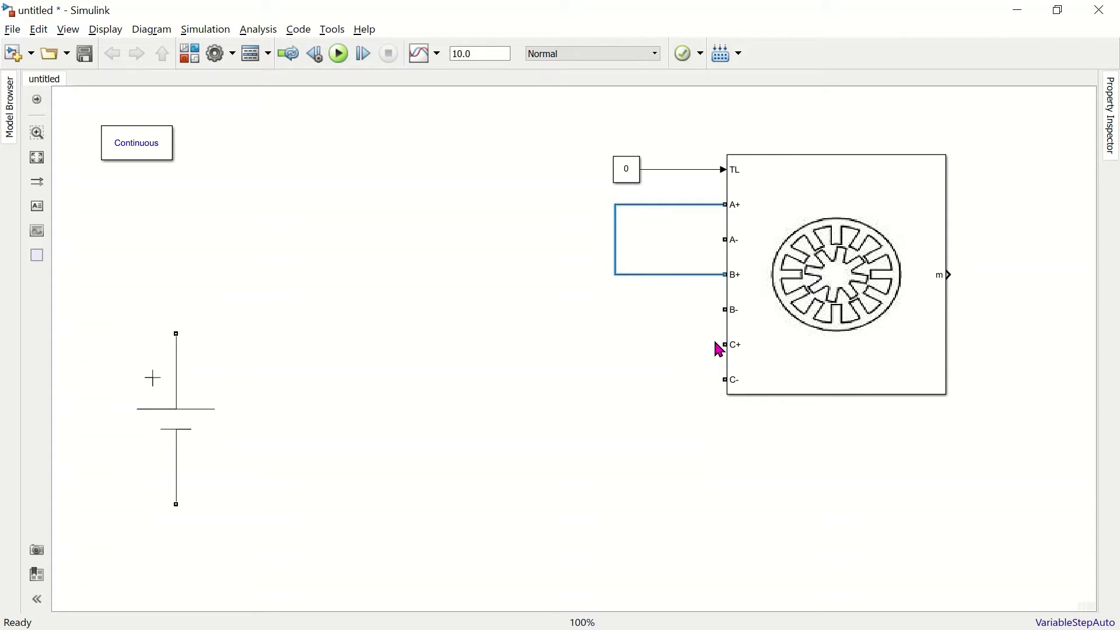
pyautogui.moveTo(724, 344); pyautogui.dragTo(177, 333)
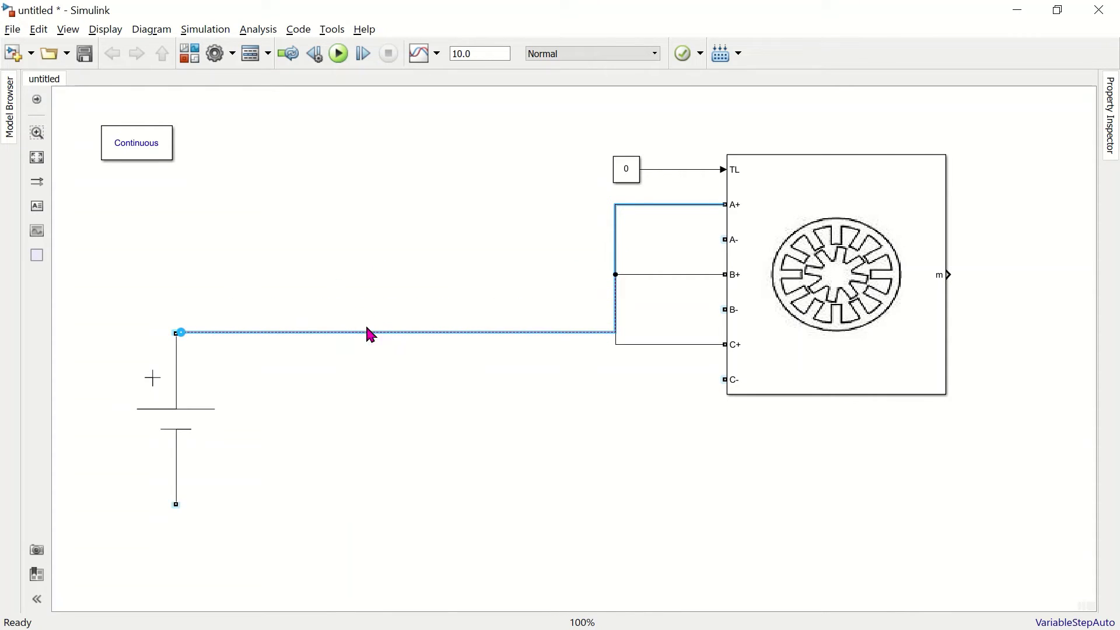
pyautogui.moveTo(270, 332); pyautogui.dragTo(250, 257)
pyautogui.click(238, 377)
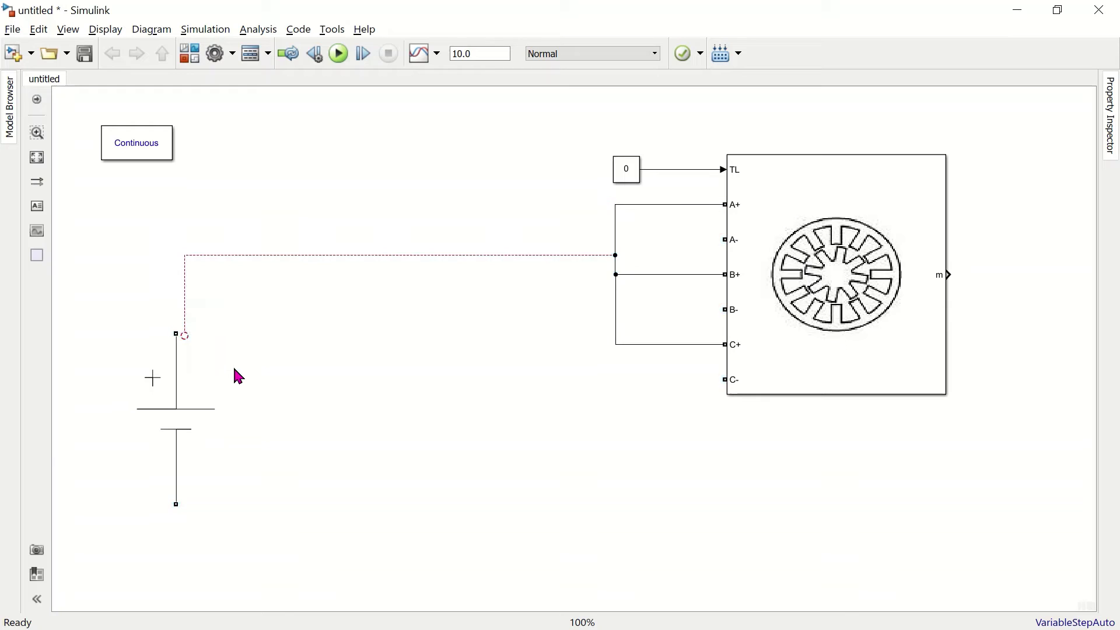
# Step: Nudge the DC Voltage Source to the right so its positive terminal joins the loose end of the common line
pyautogui.click(177, 359)
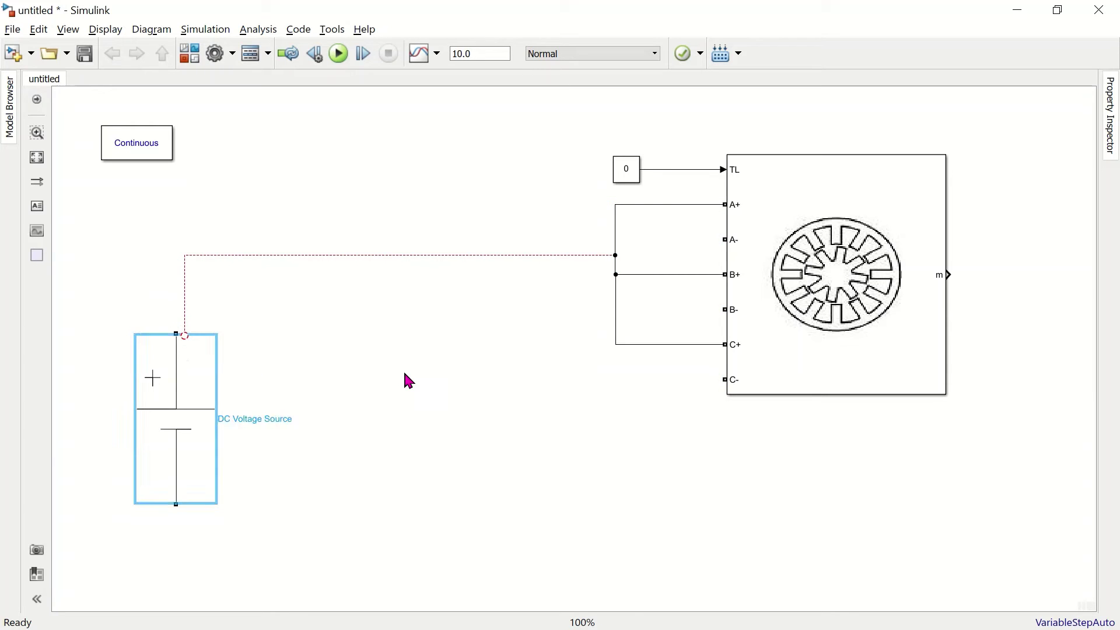
pyautogui.press('Right')
pyautogui.press('Right')
pyautogui.press('Right')
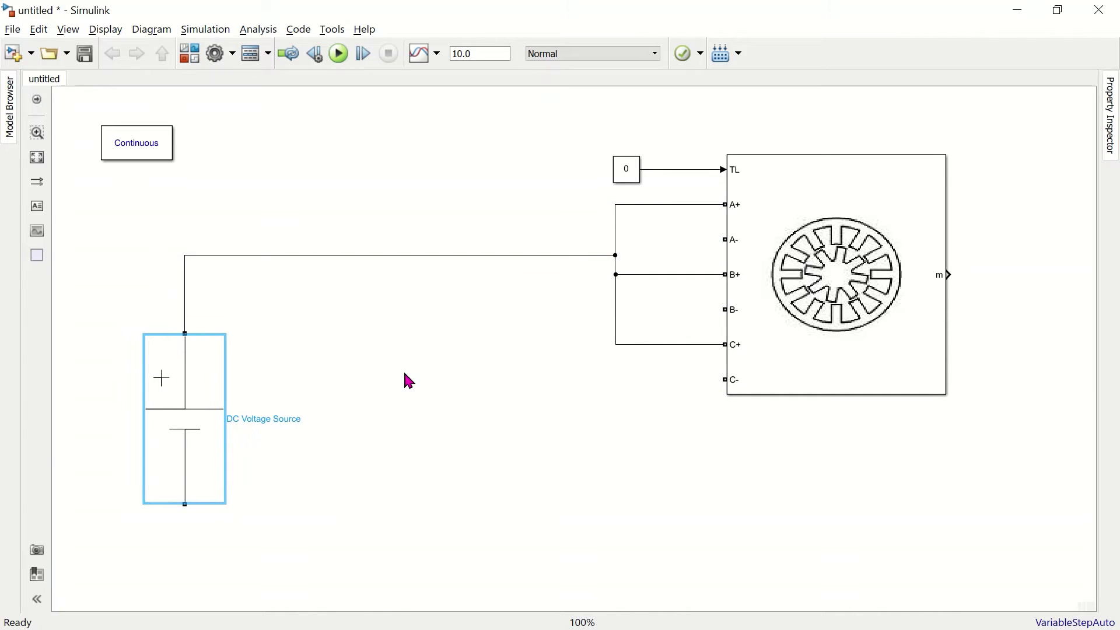
pyautogui.click(415, 433)
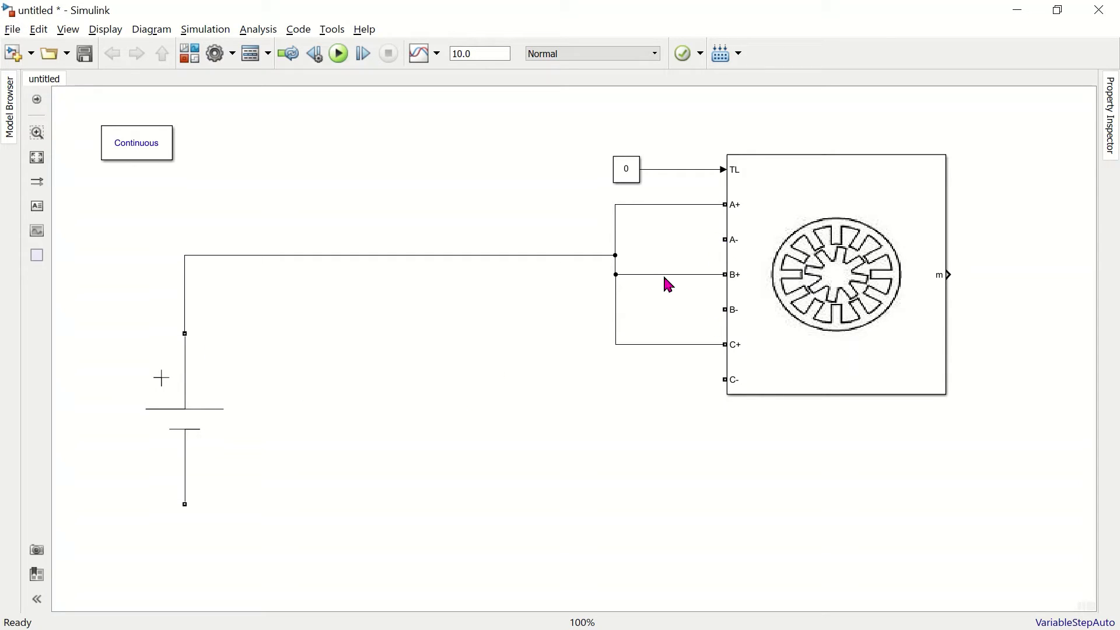
# Step: Add an Ideal Switch from the Fundamental Blocks power electronics library to the right of the DC source
pyautogui.doubleClick(337, 458)
pyautogui.write('i')
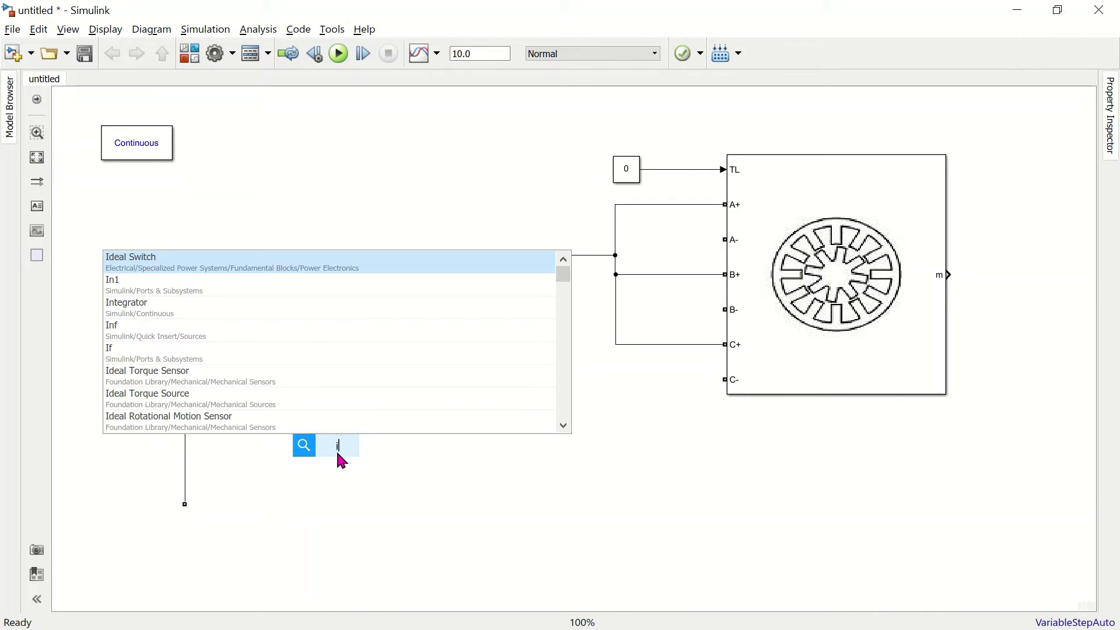
pyautogui.write('deal')
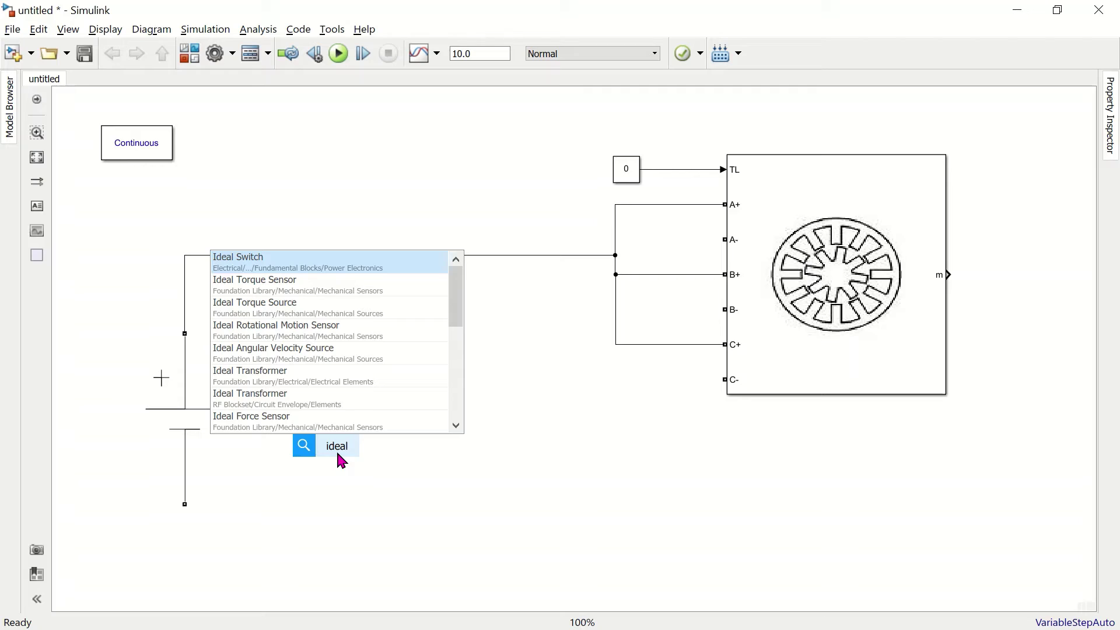
pyautogui.click(365, 269)
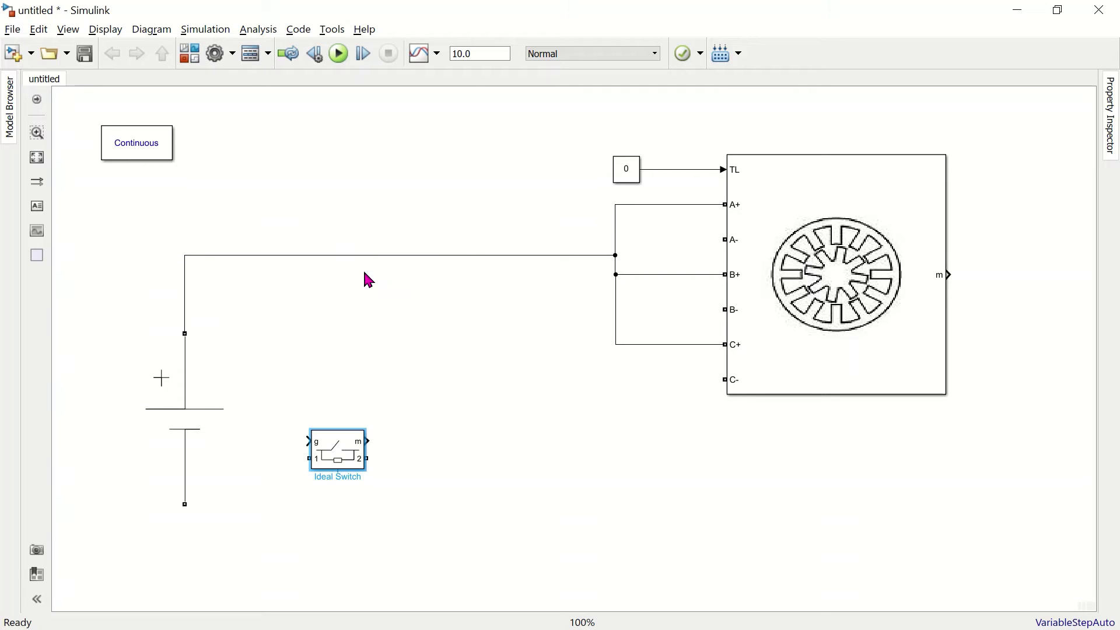
# Step: Rotate the Ideal Switch so port 2 faces up and duplicate it into a row of three between the DC source and the motor
pyautogui.click(342, 456)
pyautogui.hotkey('ctrl', 'r')
pyautogui.hotkey('ctrl', 'r')
pyautogui.hotkey('ctrl', 'r')
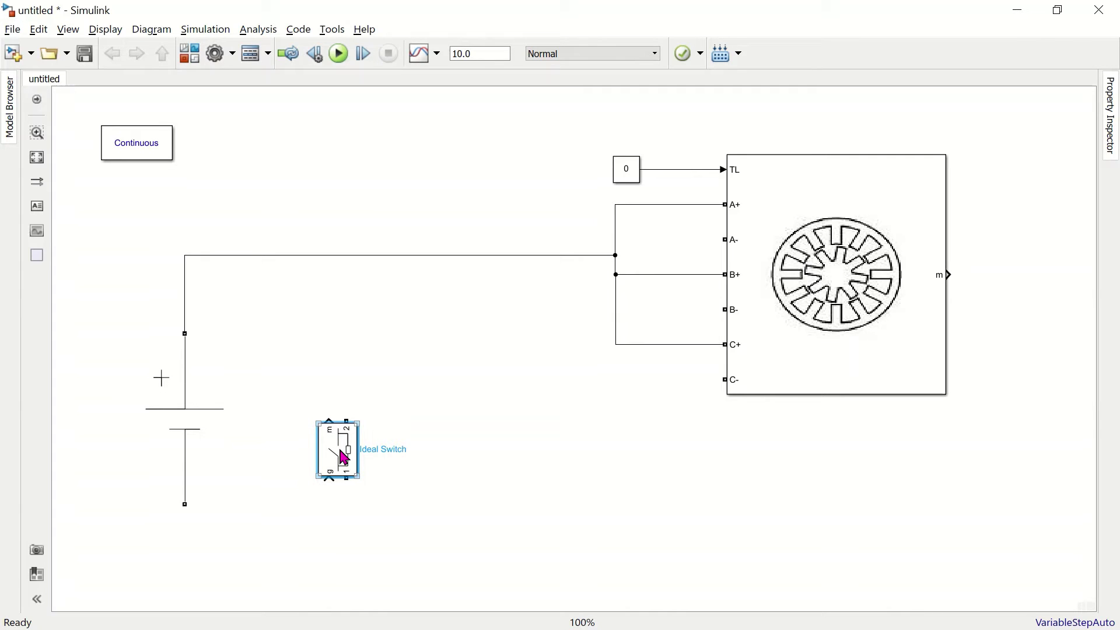
pyautogui.moveTo(343, 458); pyautogui.dragTo(509, 420)
pyautogui.click(545, 499)
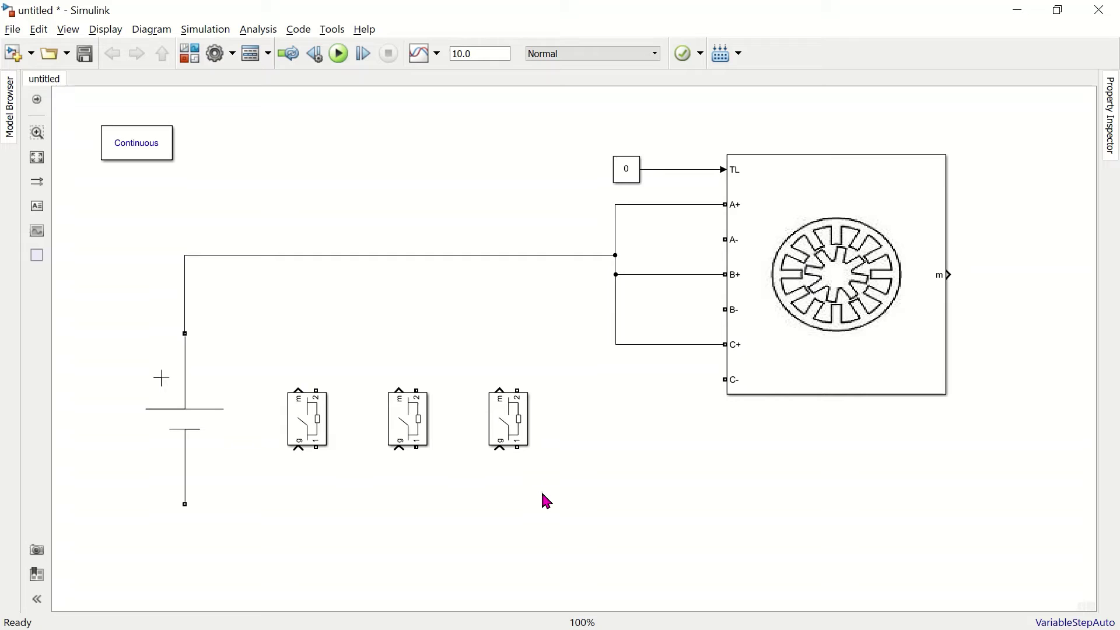
# Step: Wire the motor's A-, B- and C- ports to port 2 of the three switches in order, and join the switches' port 1 terminals below
pyautogui.moveTo(725, 239)
pyautogui.mouseDown()
pyautogui.moveTo(380, 363)
pyautogui.moveTo(320, 399)
pyautogui.mouseUp()
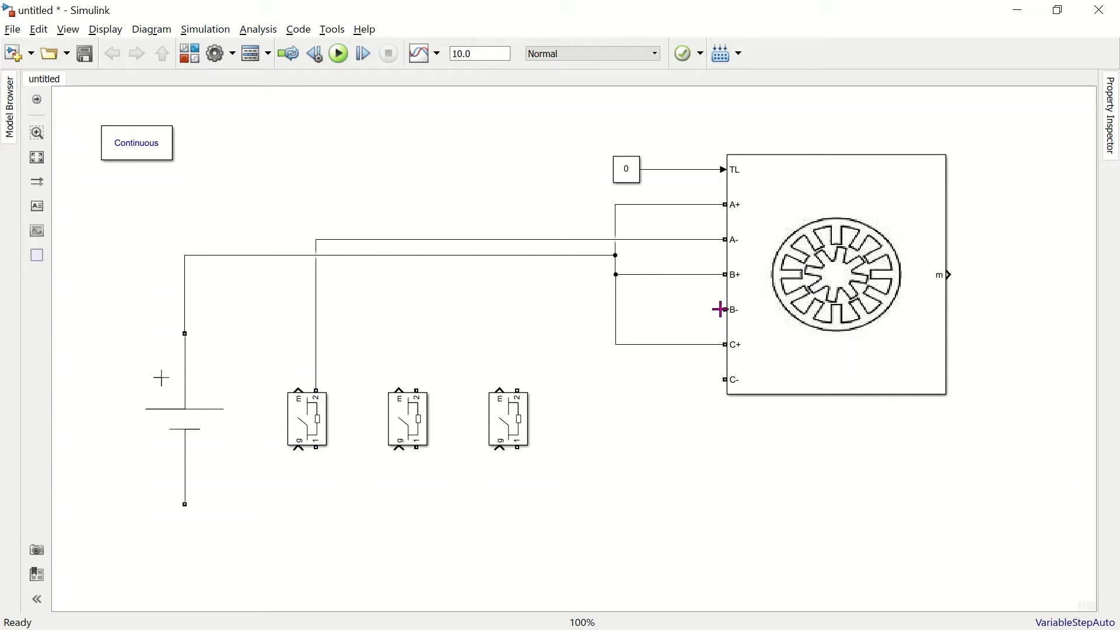
pyautogui.moveTo(719, 309)
pyautogui.mouseDown()
pyautogui.moveTo(435, 362)
pyautogui.moveTo(418, 399)
pyautogui.mouseUp()
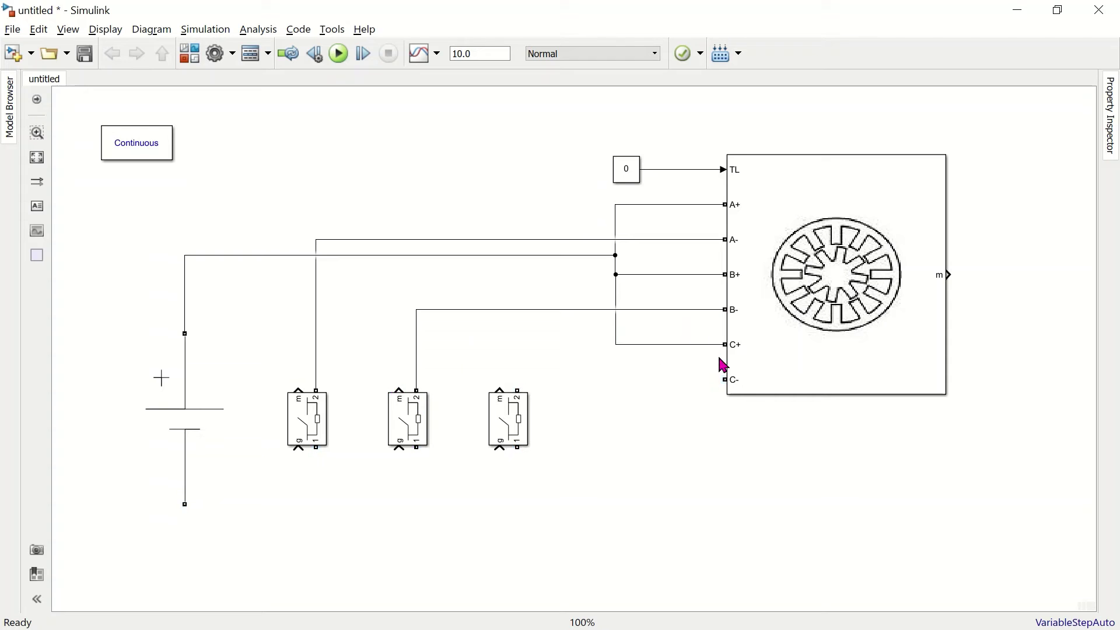
pyautogui.moveTo(722, 377)
pyautogui.mouseDown()
pyautogui.moveTo(515, 379)
pyautogui.moveTo(517, 391)
pyautogui.mouseUp()
pyautogui.moveTo(315, 449)
pyautogui.mouseDown()
pyautogui.moveTo(402, 485)
pyautogui.moveTo(418, 447)
pyautogui.moveTo(382, 529)
pyautogui.moveTo(482, 492)
pyautogui.moveTo(498, 449)
pyautogui.moveTo(516, 446)
pyautogui.mouseUp()
pyautogui.click(425, 444)
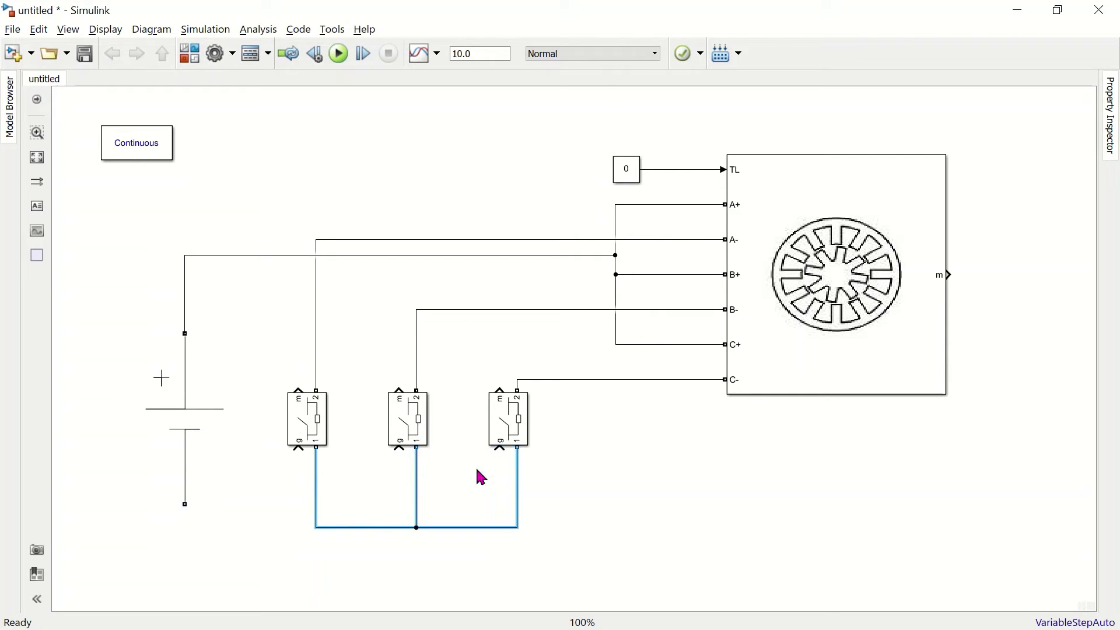
pyautogui.moveTo(188, 504); pyautogui.dragTo(309, 524)
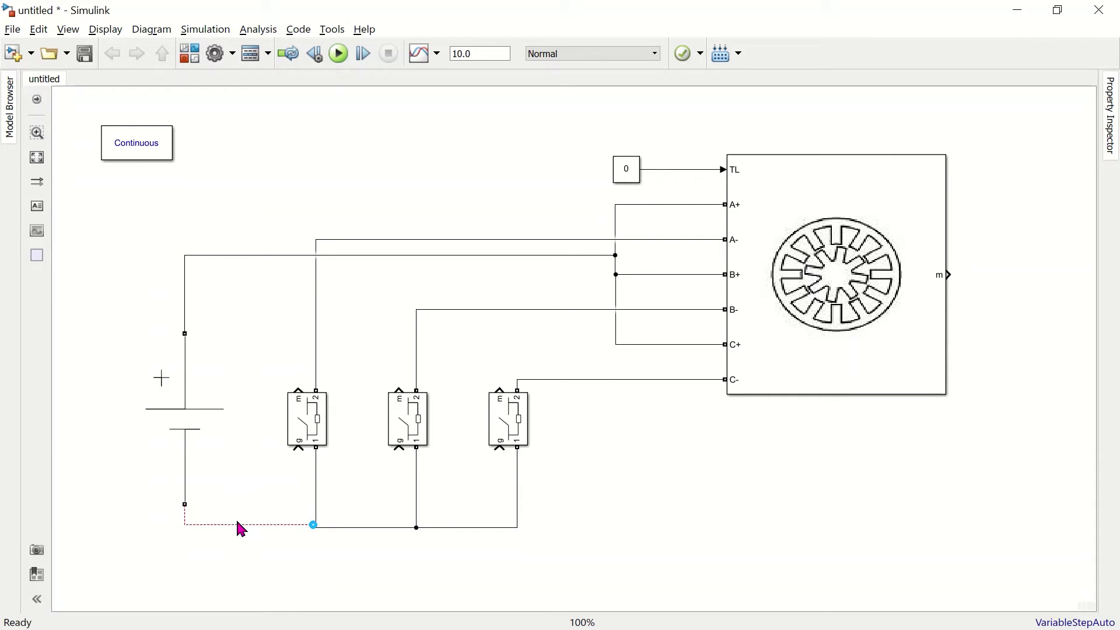
pyautogui.moveTo(241, 529); pyautogui.dragTo(238, 529)
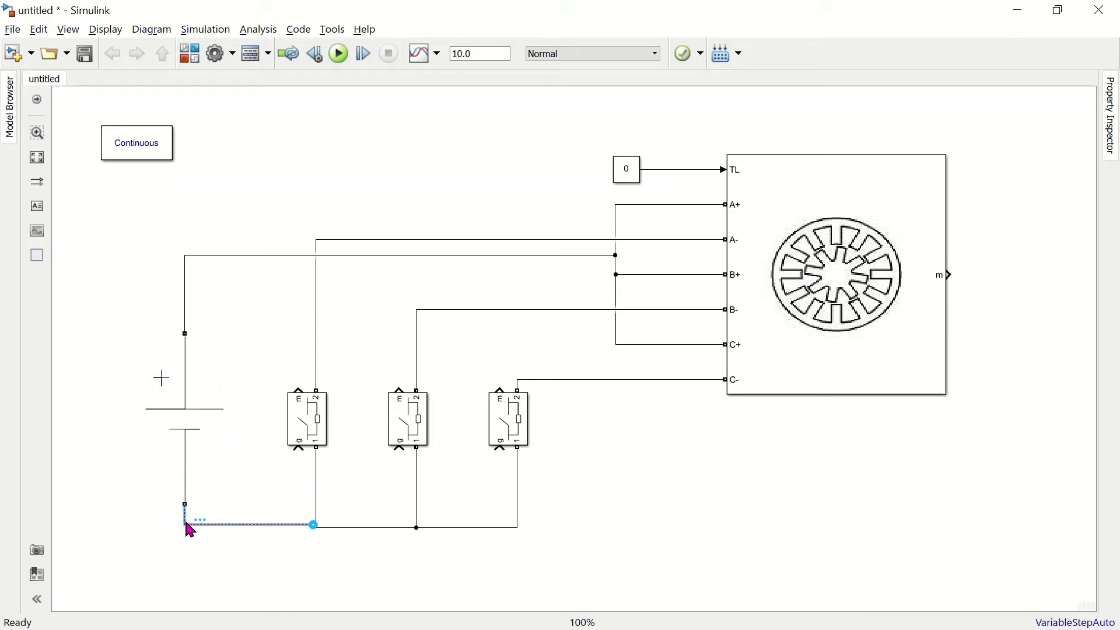
pyautogui.click(244, 551)
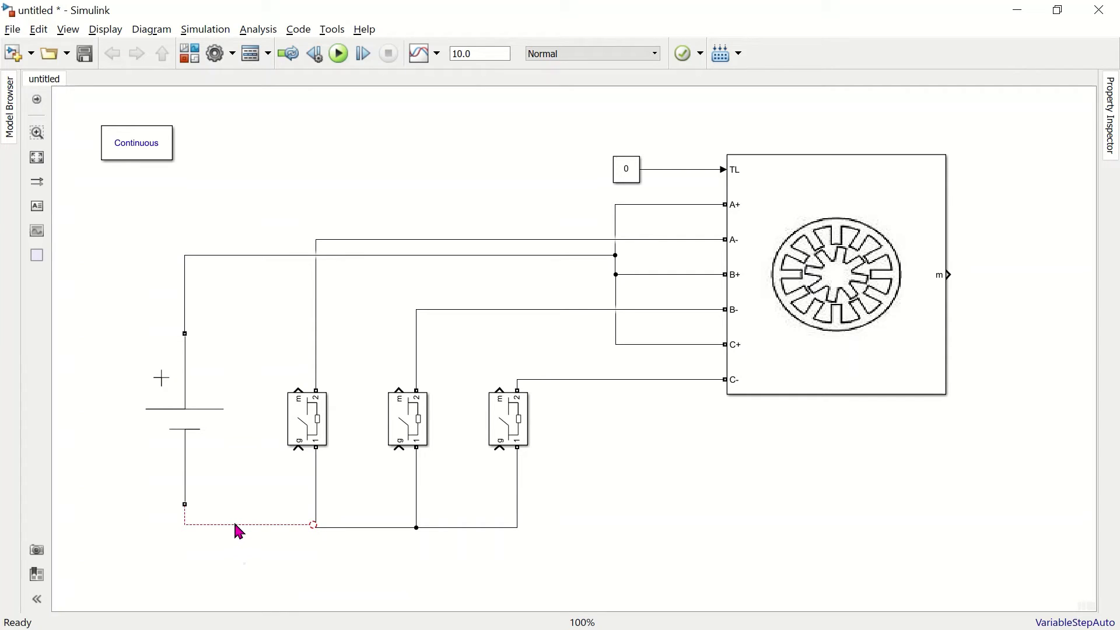
pyautogui.click(236, 532)
pyautogui.press('Delete')
# Step: Wire the DC source's negative terminal to the common line joining the switches' port 1 terminals
pyautogui.moveTo(185, 505); pyautogui.dragTo(341, 526)
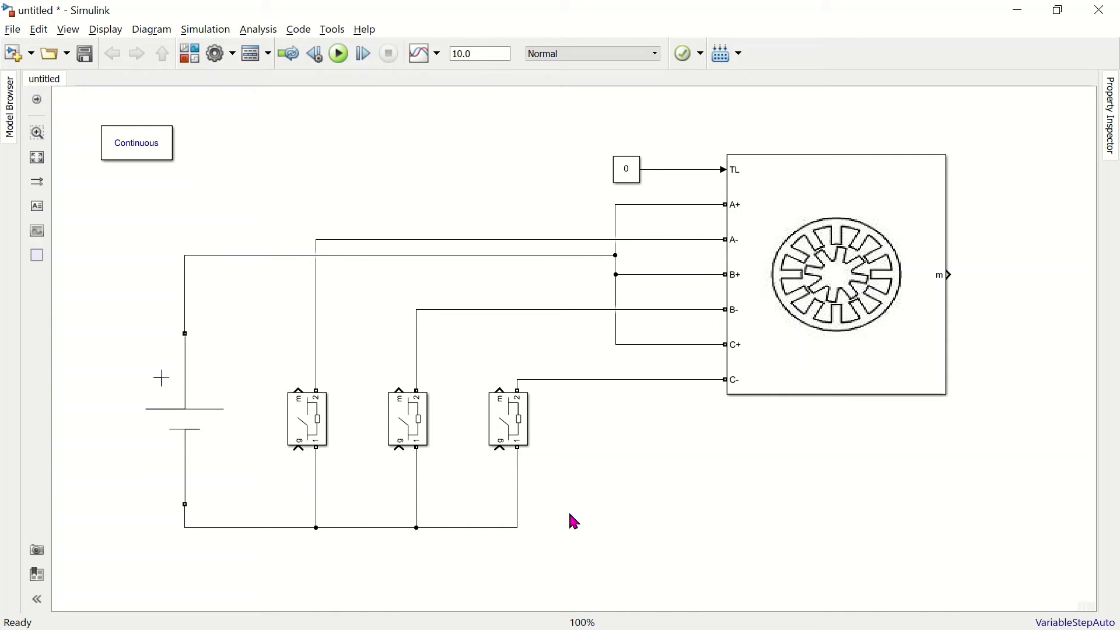
# Step: Add a Pulse Generator from the Simulink sources below the first switch and wire it to that switch's gate input
pyautogui.doubleClick(617, 469)
pyautogui.write('pulse')
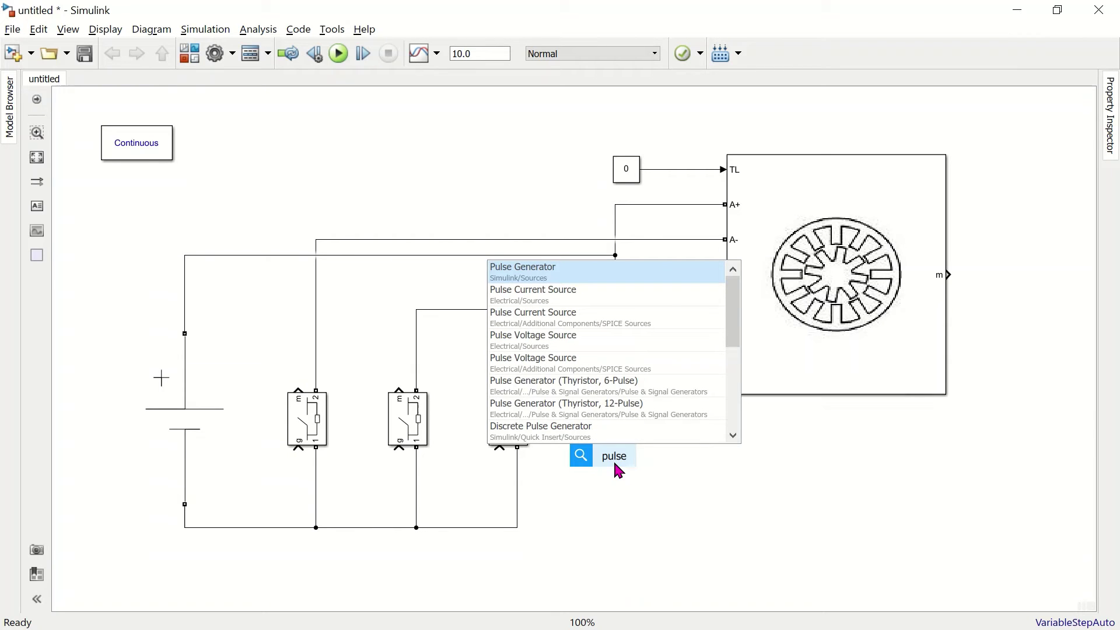
pyautogui.press('Return')
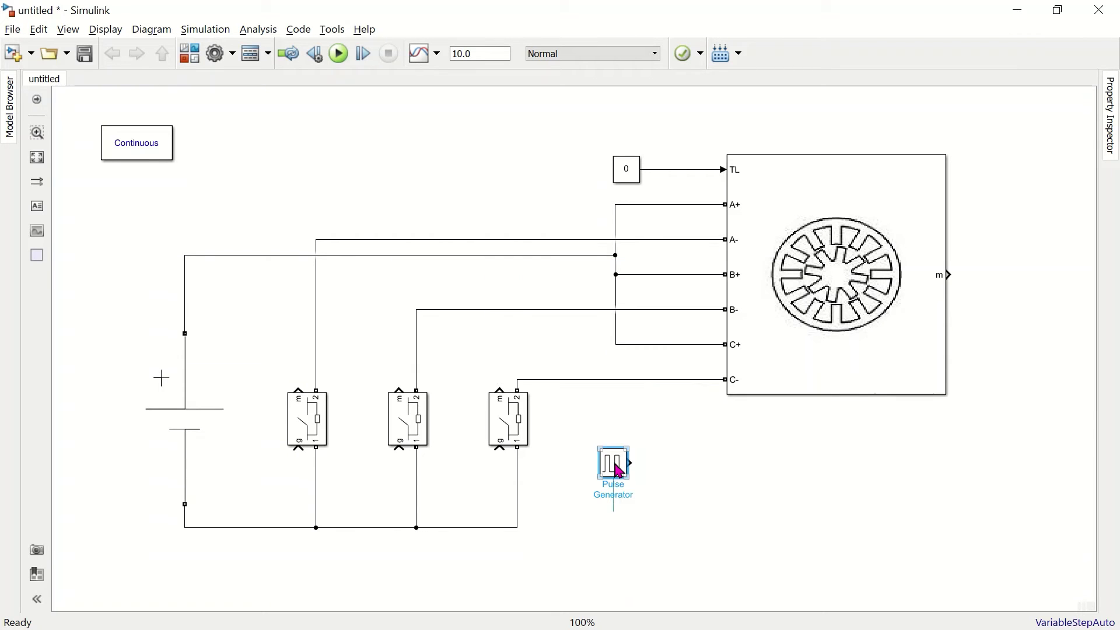
pyautogui.moveTo(615, 468); pyautogui.dragTo(298, 454)
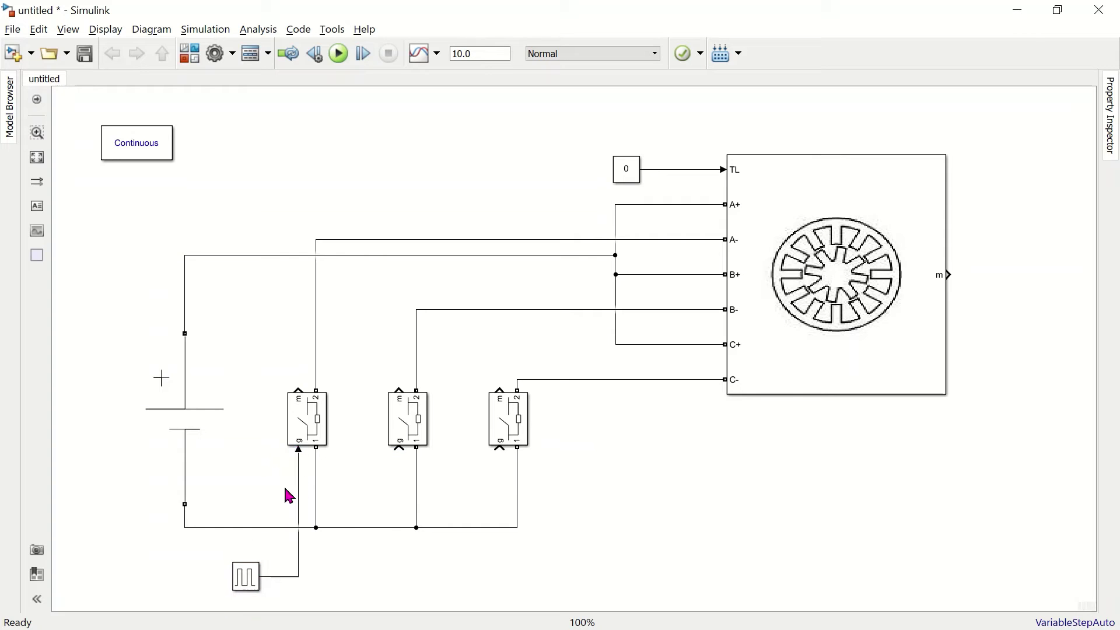
# Step: Duplicate the Pulse Generator twice along the same row and wire the copies to the gates of the second and third switches
pyautogui.moveTo(243, 580); pyautogui.dragTo(296, 581)
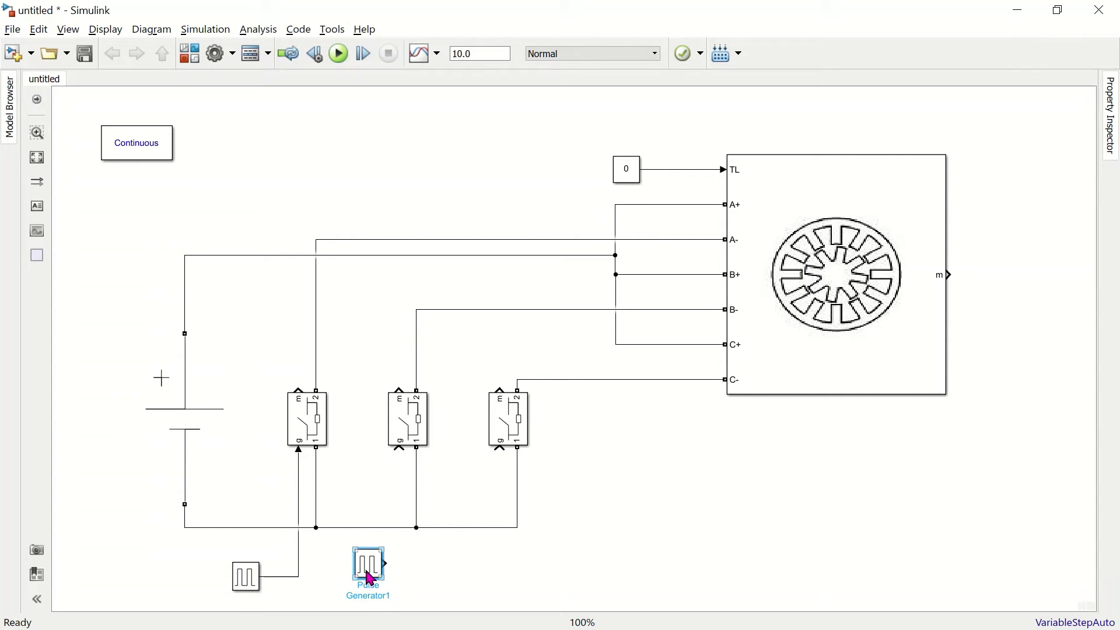
pyautogui.moveTo(369, 578)
pyautogui.mouseDown()
pyautogui.moveTo(379, 584)
pyautogui.moveTo(396, 452)
pyautogui.mouseUp()
pyautogui.moveTo(390, 579); pyautogui.dragTo(500, 446)
# Step: Set the first switch's Pulse Generator to a period of 3 s and a pulse width of 33.33%
pyautogui.click(251, 585)
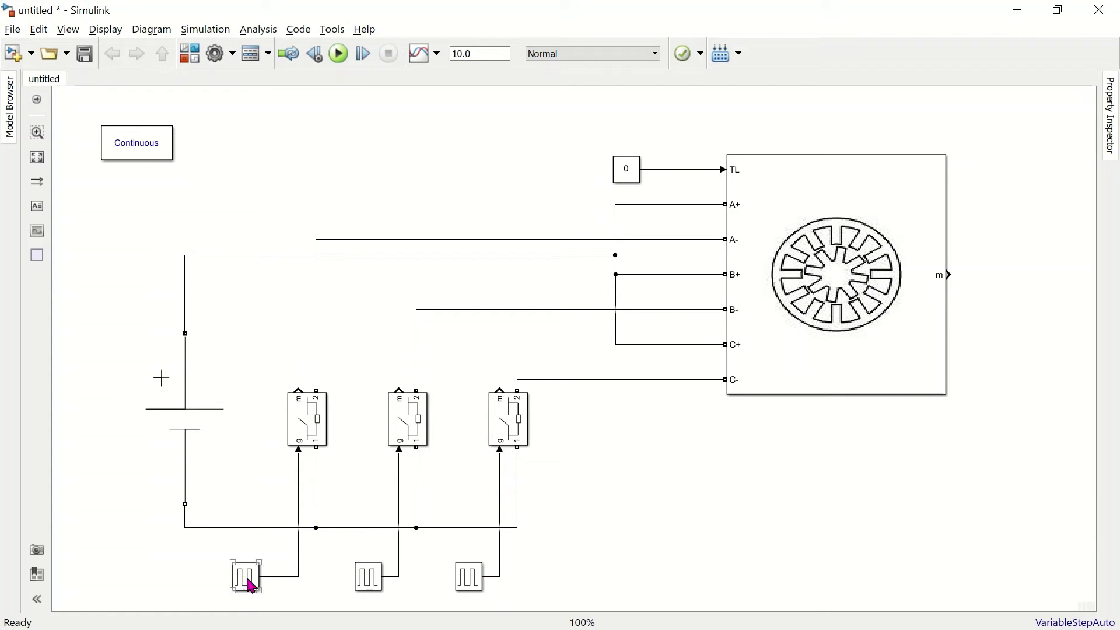
pyautogui.doubleClick(251, 586)
pyautogui.scroll(-3, 364, 545)
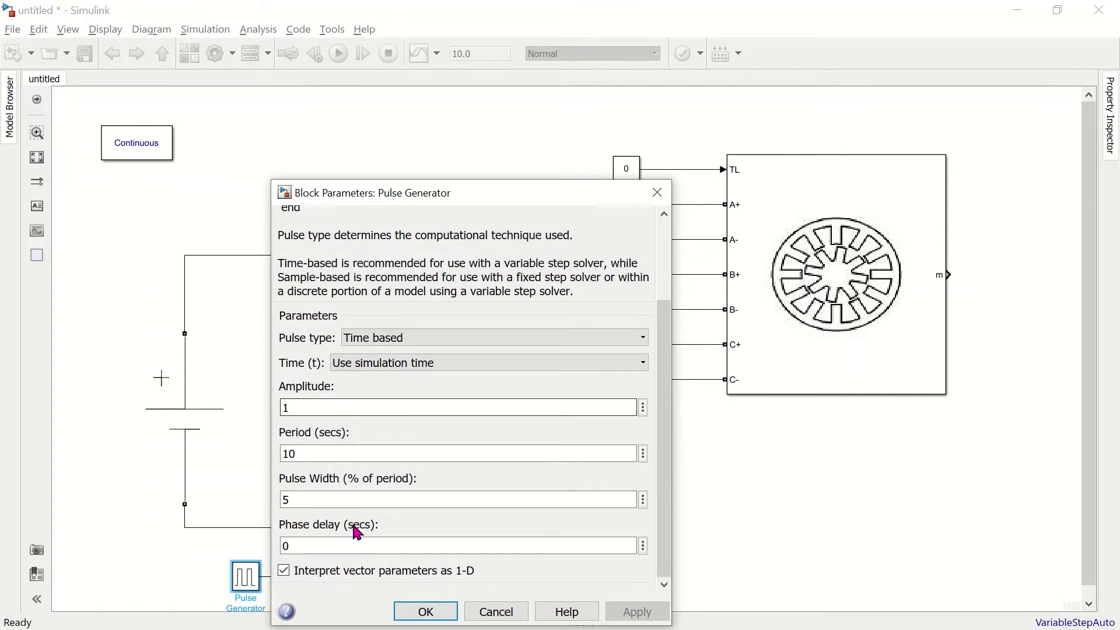
pyautogui.doubleClick(311, 461)
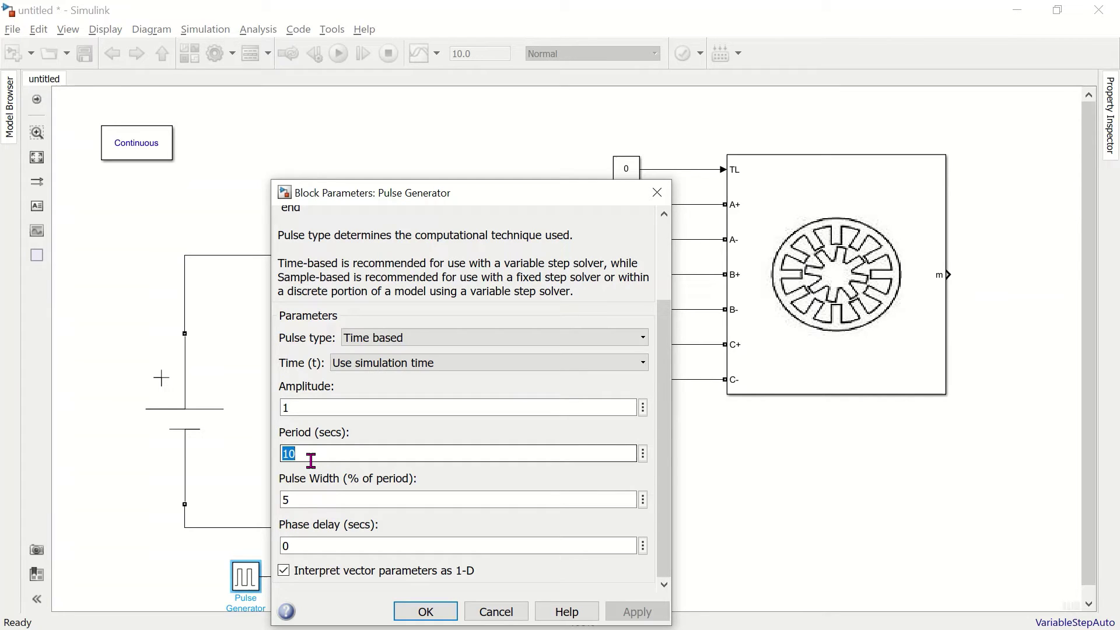
pyautogui.write('3')
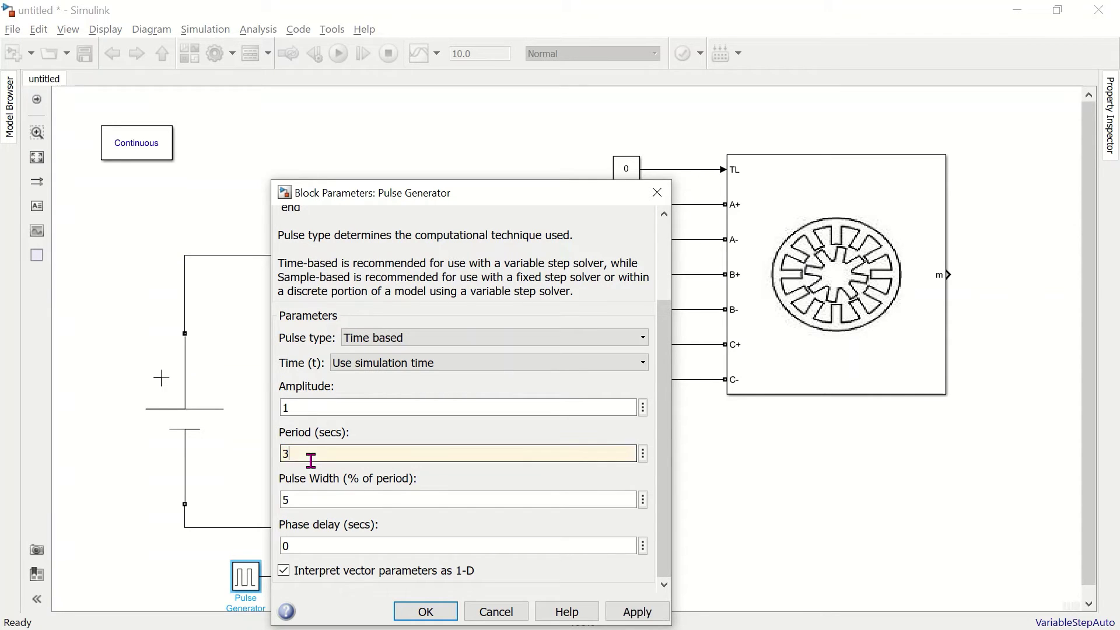
pyautogui.doubleClick(309, 499)
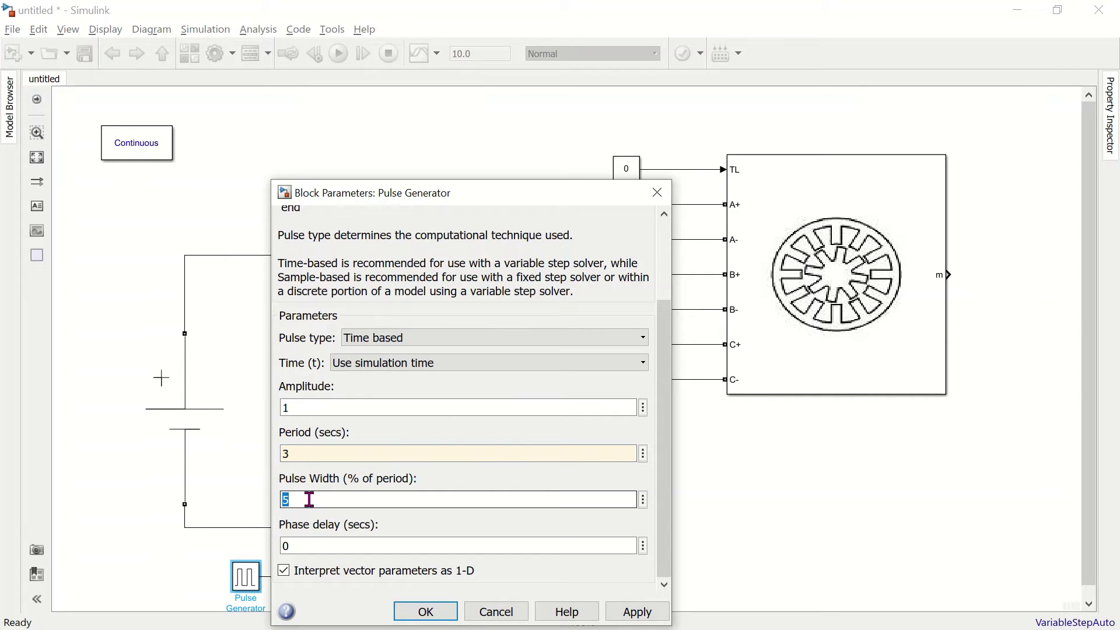
pyautogui.write('33.3')
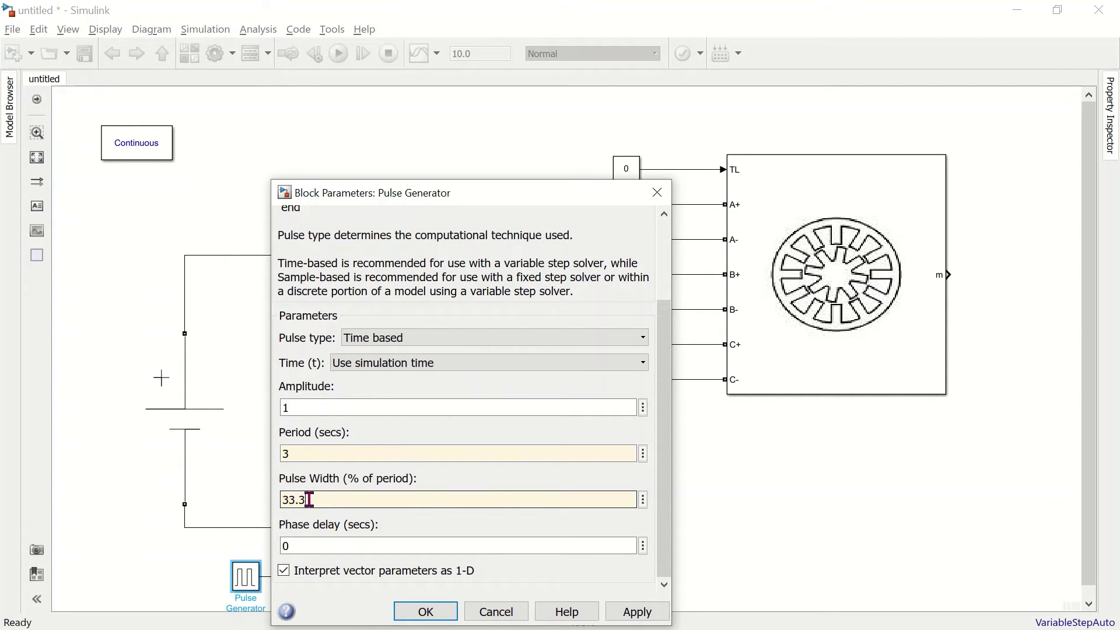
pyautogui.write('3')
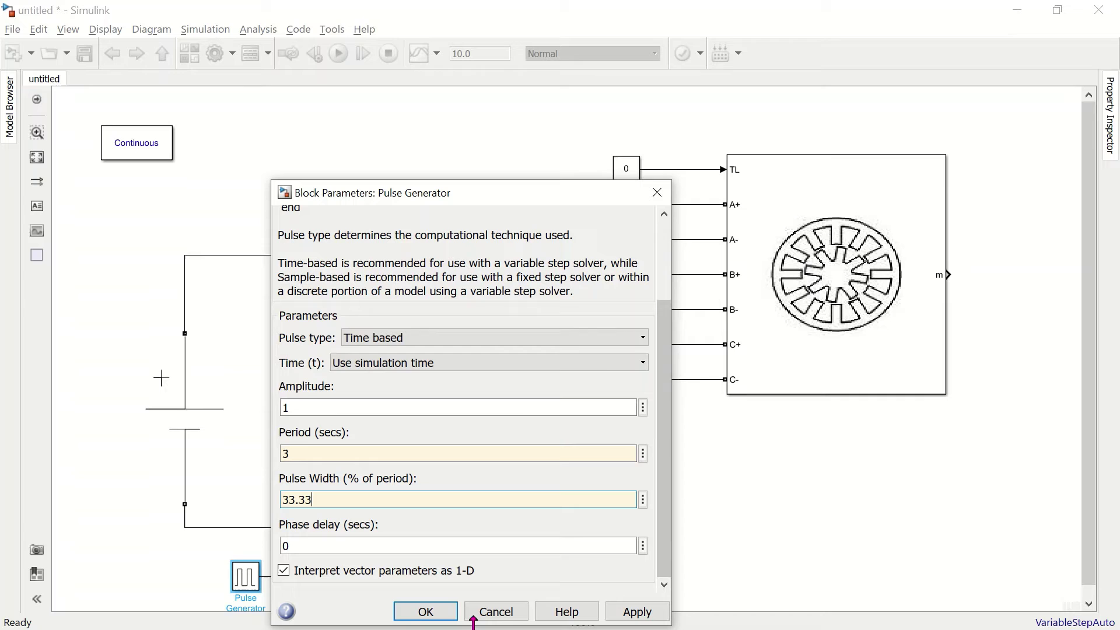
pyautogui.click(426, 611)
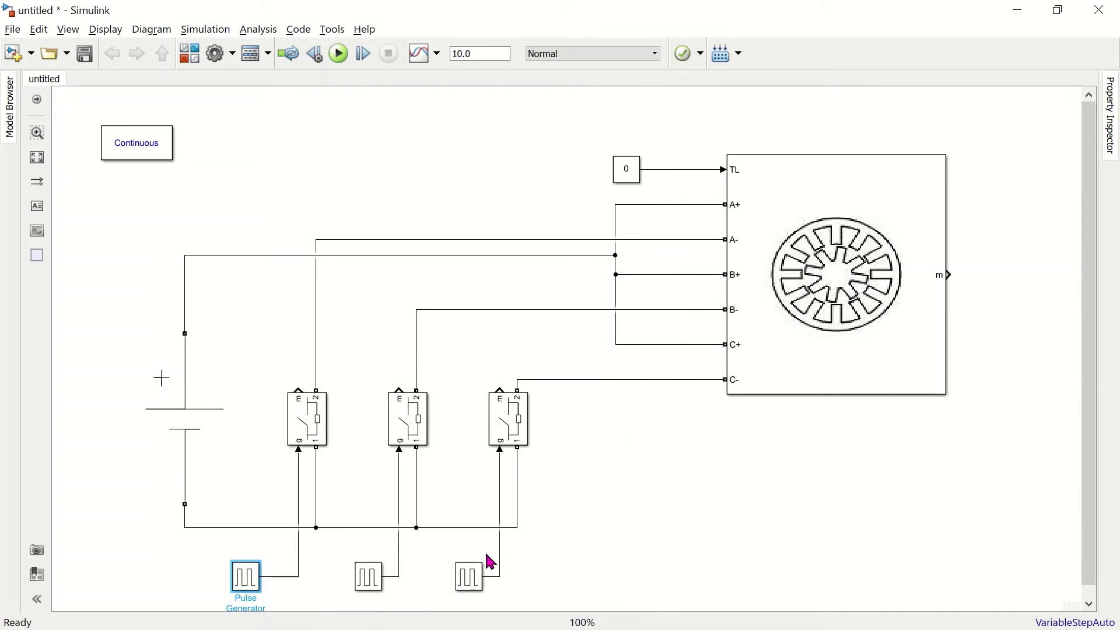
# Step: Set the second switch's Pulse Generator to a period of 3 s, a pulse width of 33.33% and a phase delay of 1 s
pyautogui.doubleClick(368, 575)
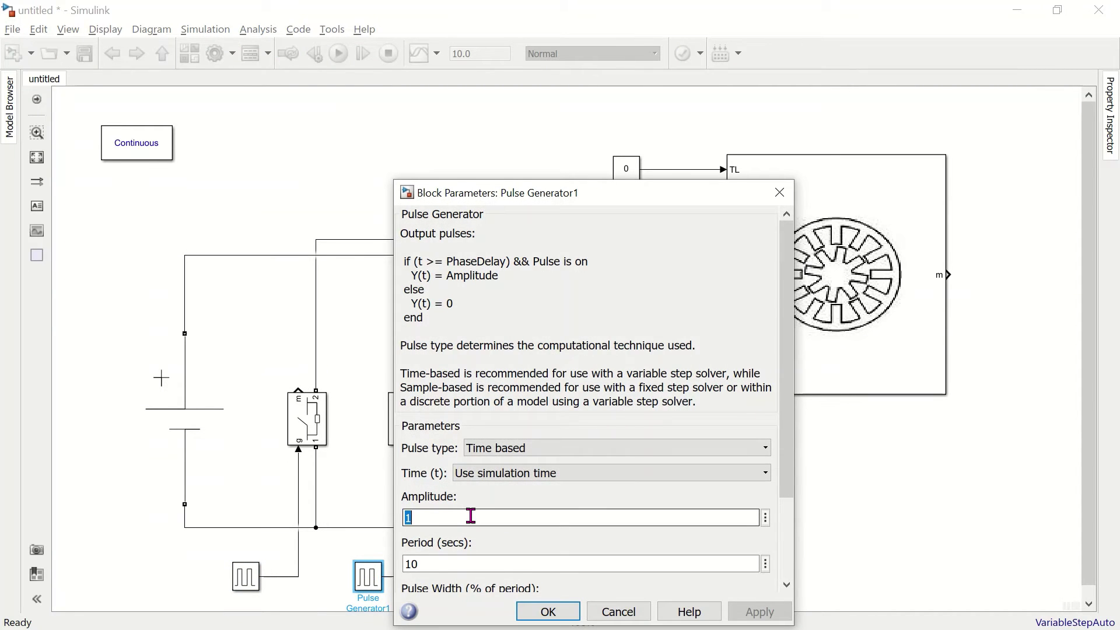
pyautogui.scroll(-3, 471, 513)
pyautogui.doubleClick(444, 451)
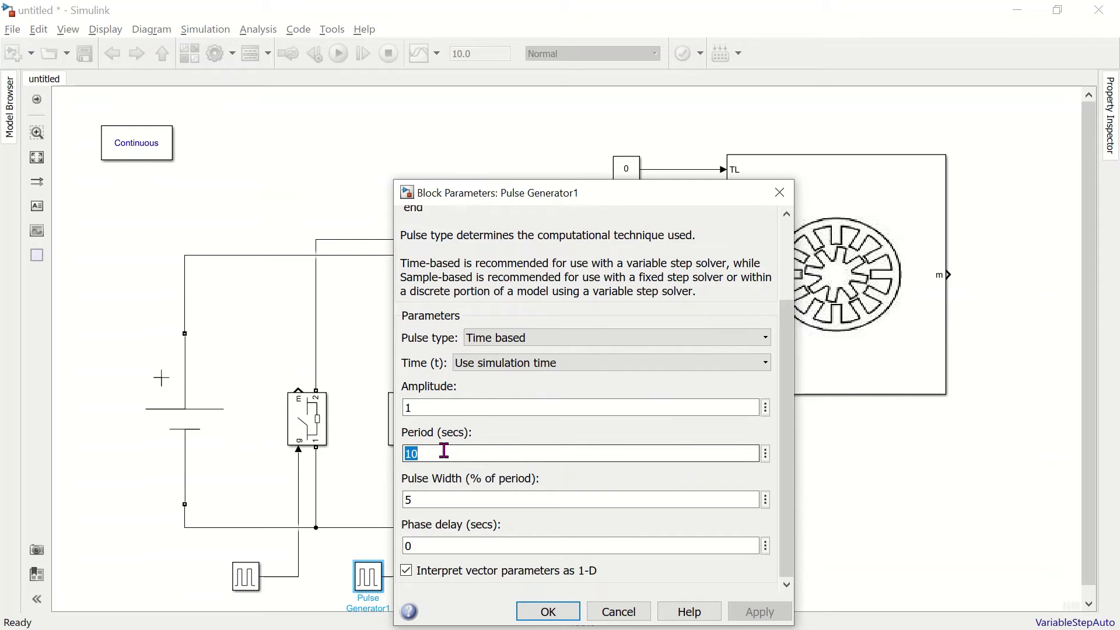
pyautogui.write('3')
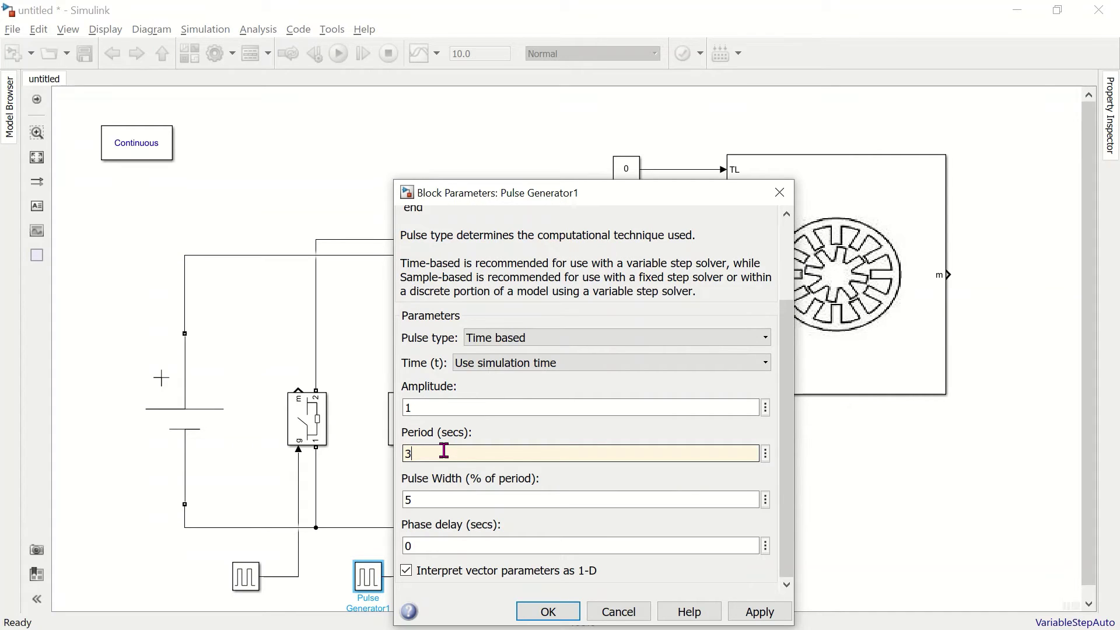
pyautogui.doubleClick(439, 494)
pyautogui.write('33.33')
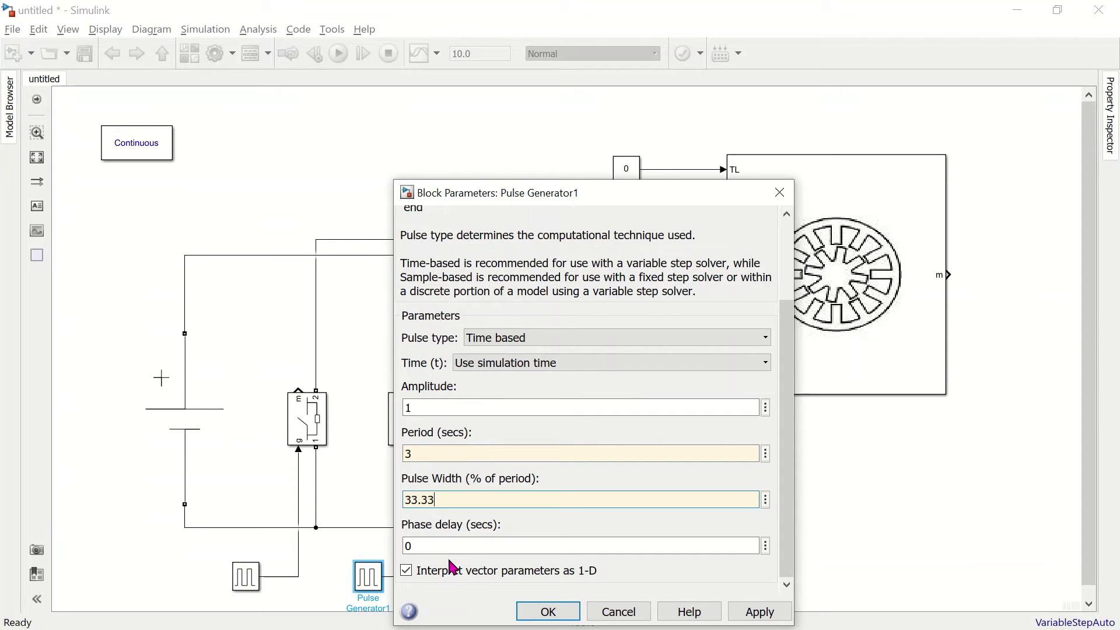
pyautogui.write('1')
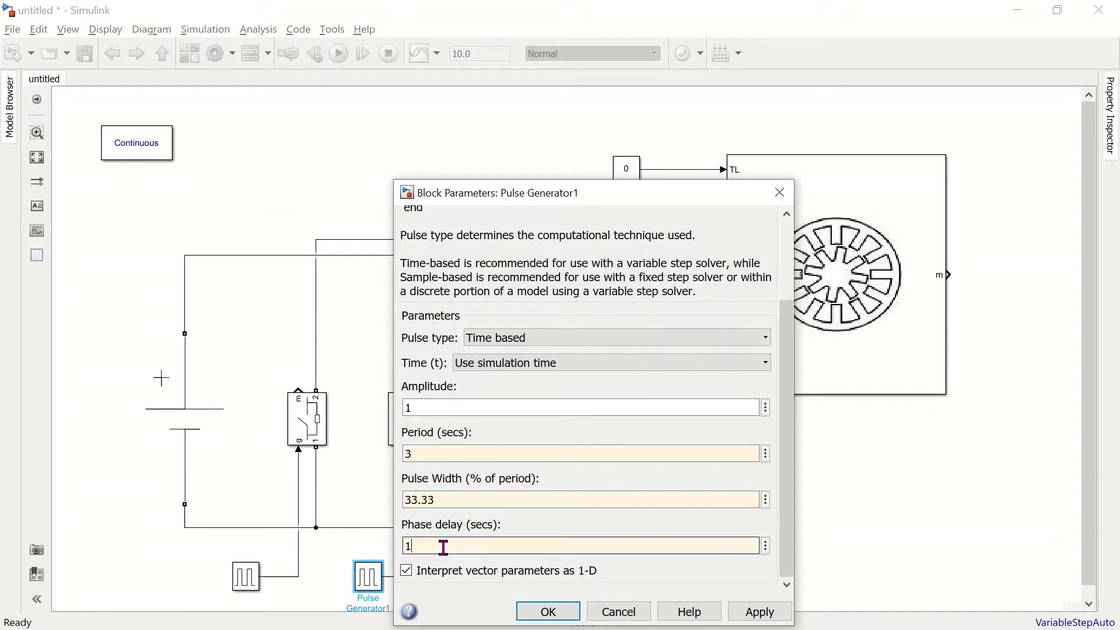
pyautogui.click(549, 611)
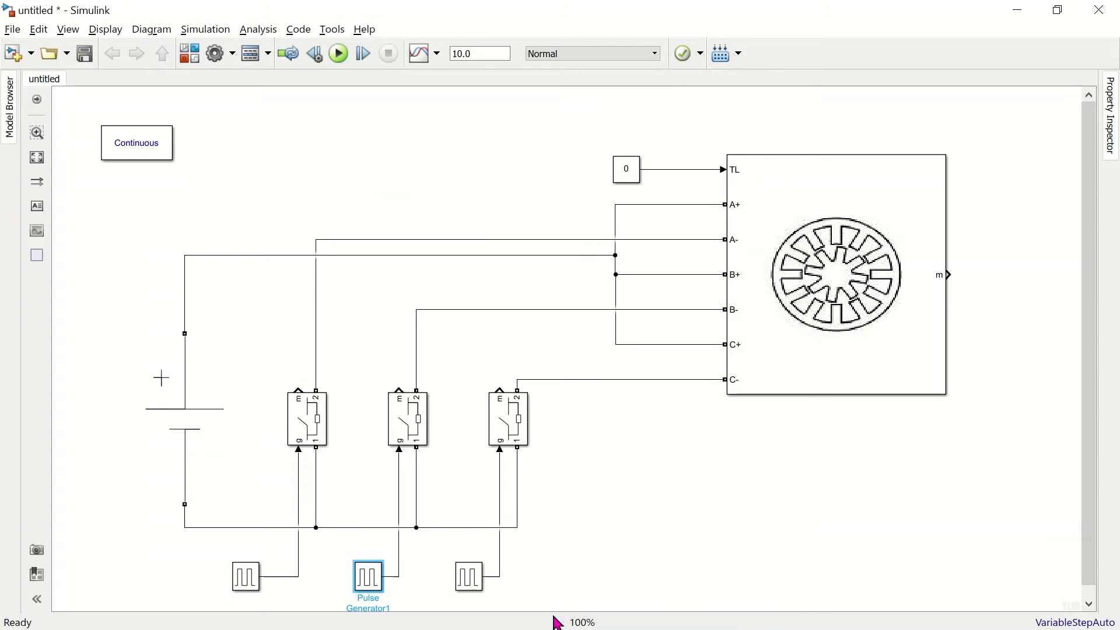
# Step: Set the third switch's Pulse Generator to a period of 3 s, a pulse width of 33.33% and a phase delay of 2 s
pyautogui.click(478, 576)
pyautogui.doubleClick(479, 576)
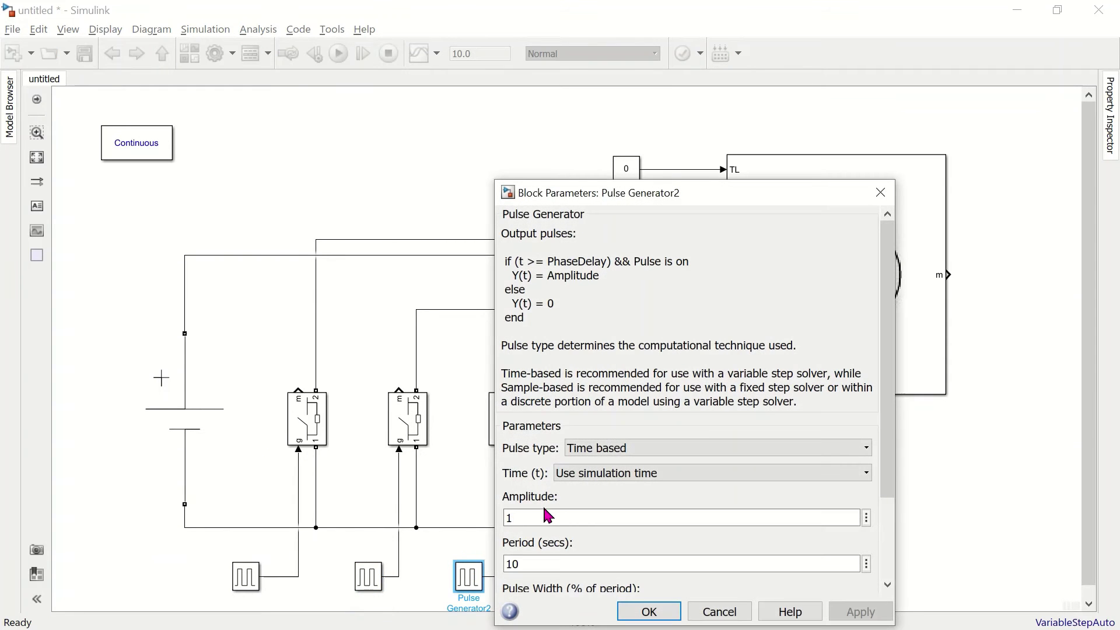
pyautogui.doubleClick(535, 558)
pyautogui.write('3')
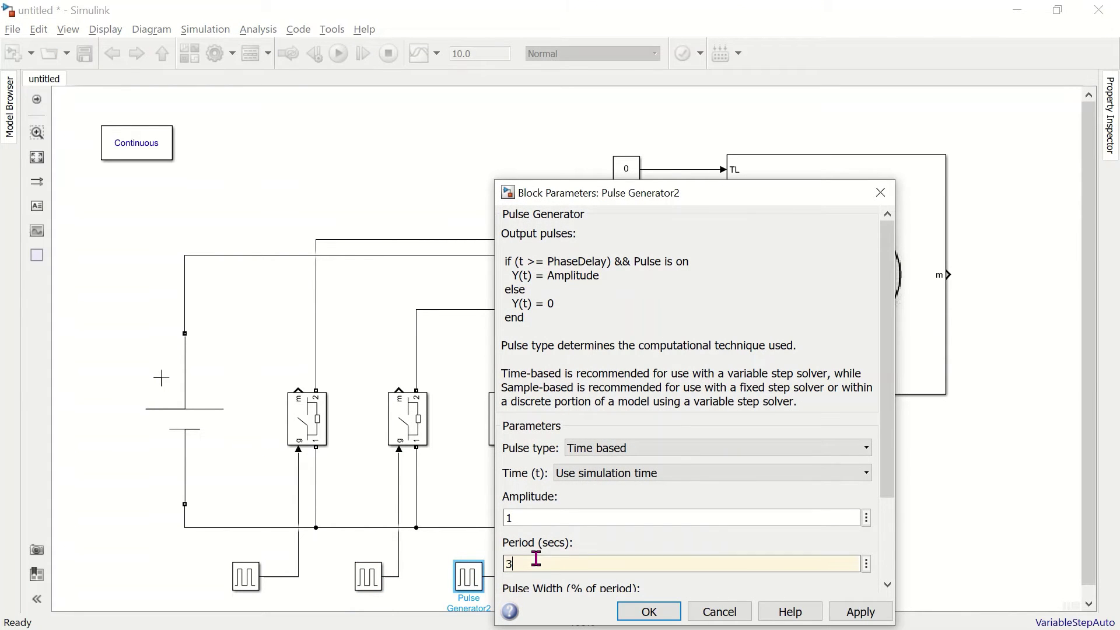
pyautogui.scroll(-3, 625, 503)
pyautogui.write('33.33')
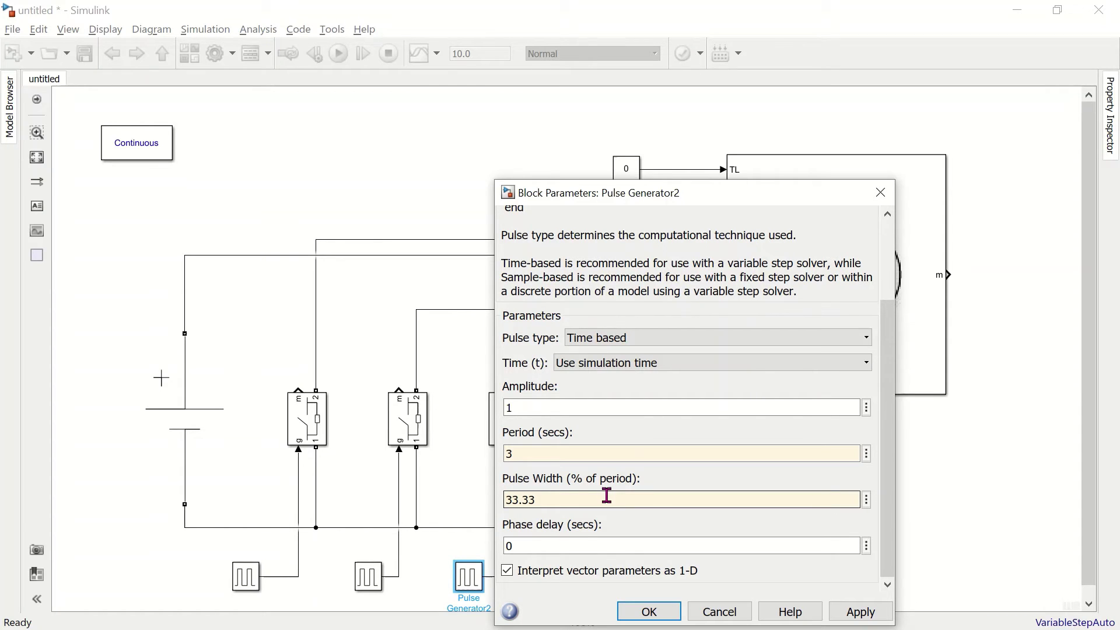
pyautogui.doubleClick(595, 546)
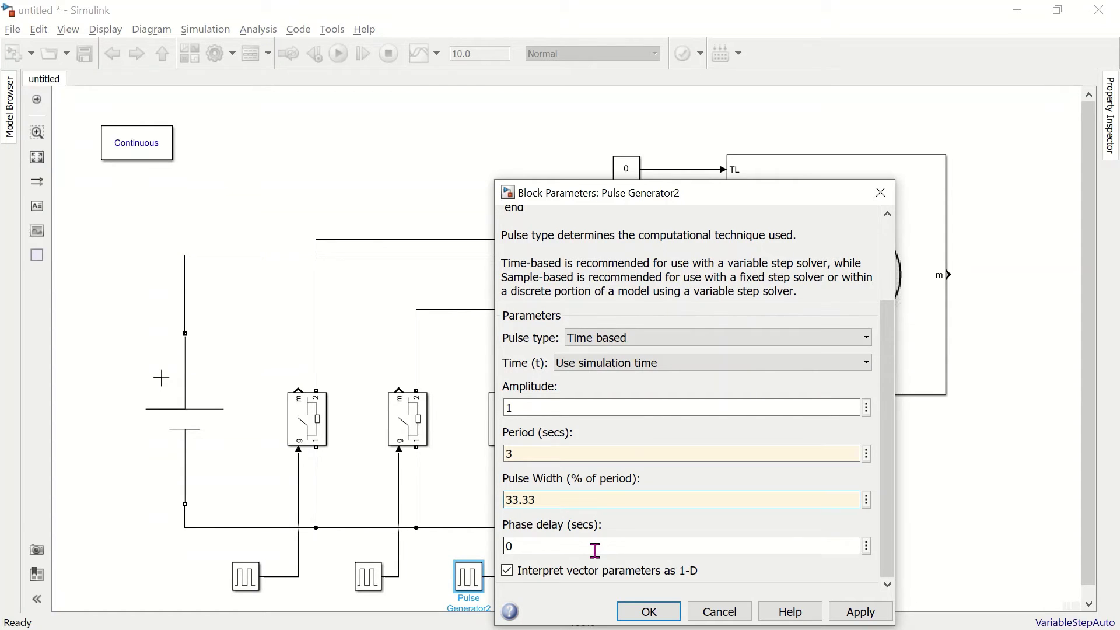
pyautogui.write('2')
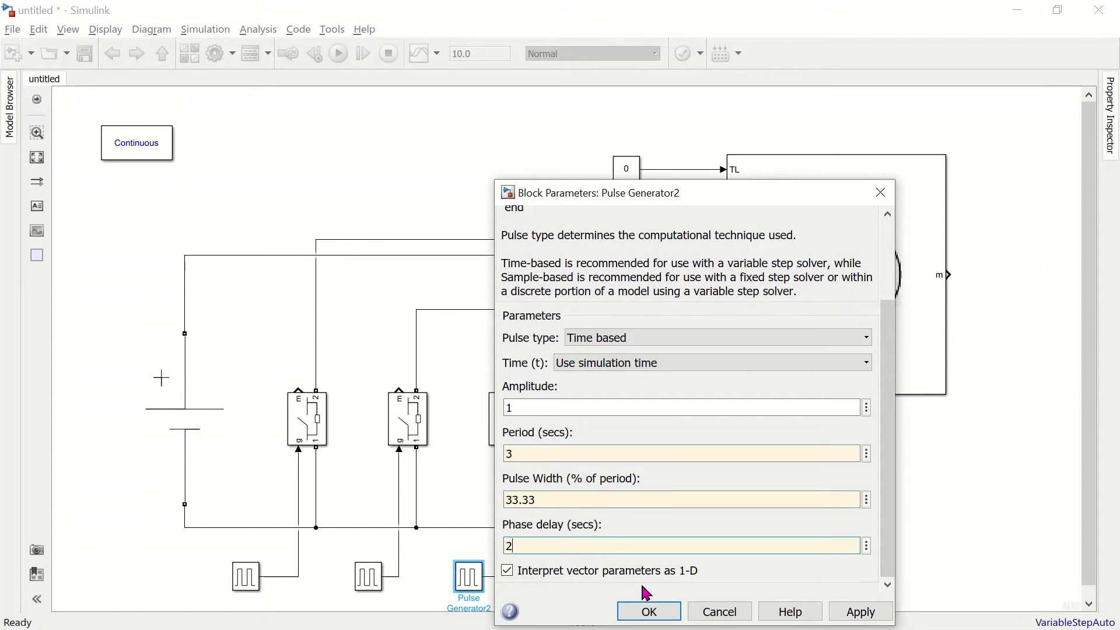
pyautogui.click(649, 610)
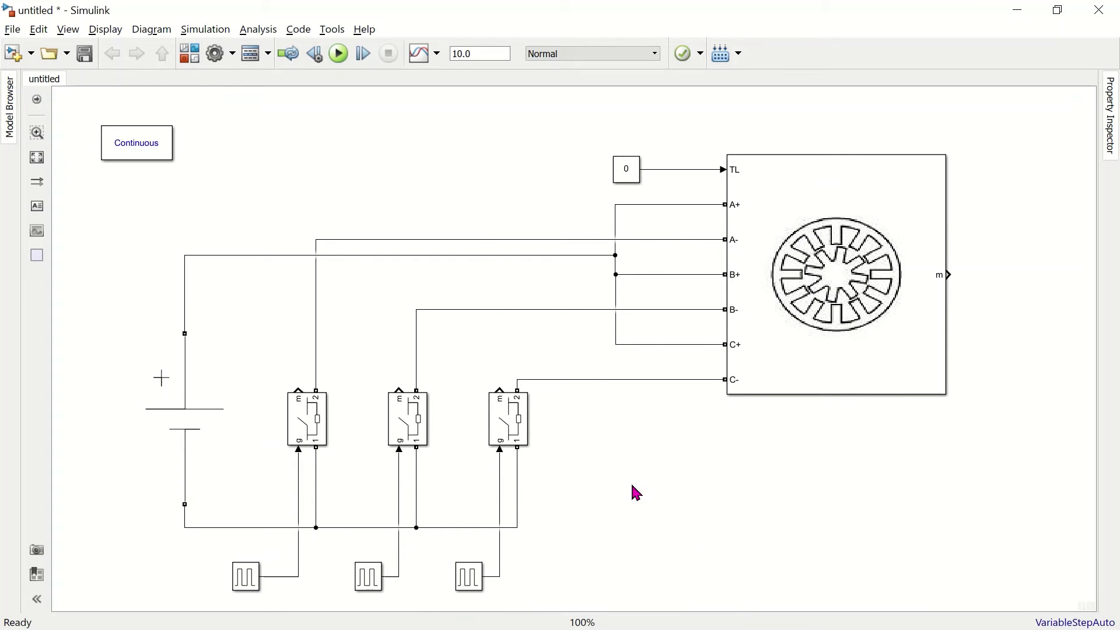
# Step: Add a Scope from the Simulink sinks in the empty area to the right of the Pulse Generators
pyautogui.doubleClick(615, 509)
pyautogui.write('scope')
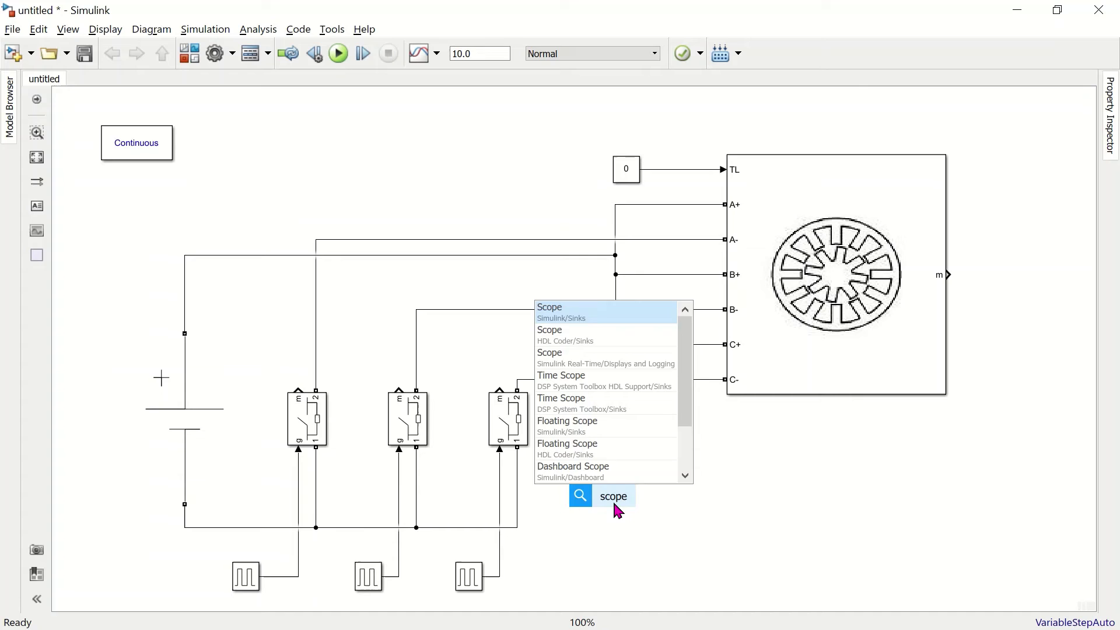
pyautogui.press('Return')
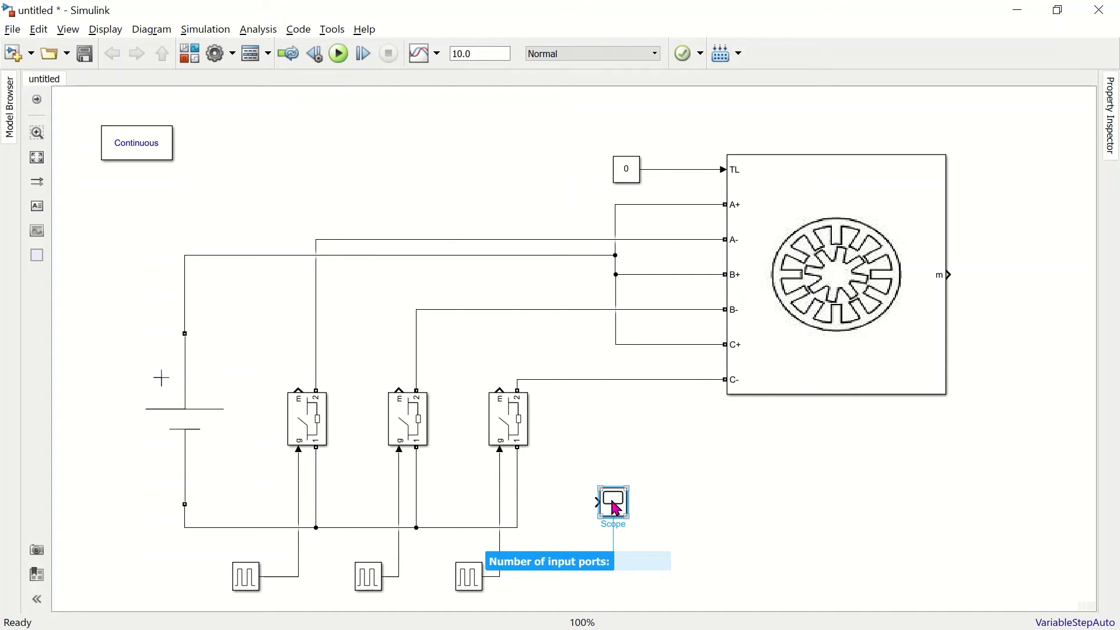
# Step: Configure the Scope with 3 input ports and a layout of three vertically stacked displays
pyautogui.doubleClick(616, 508)
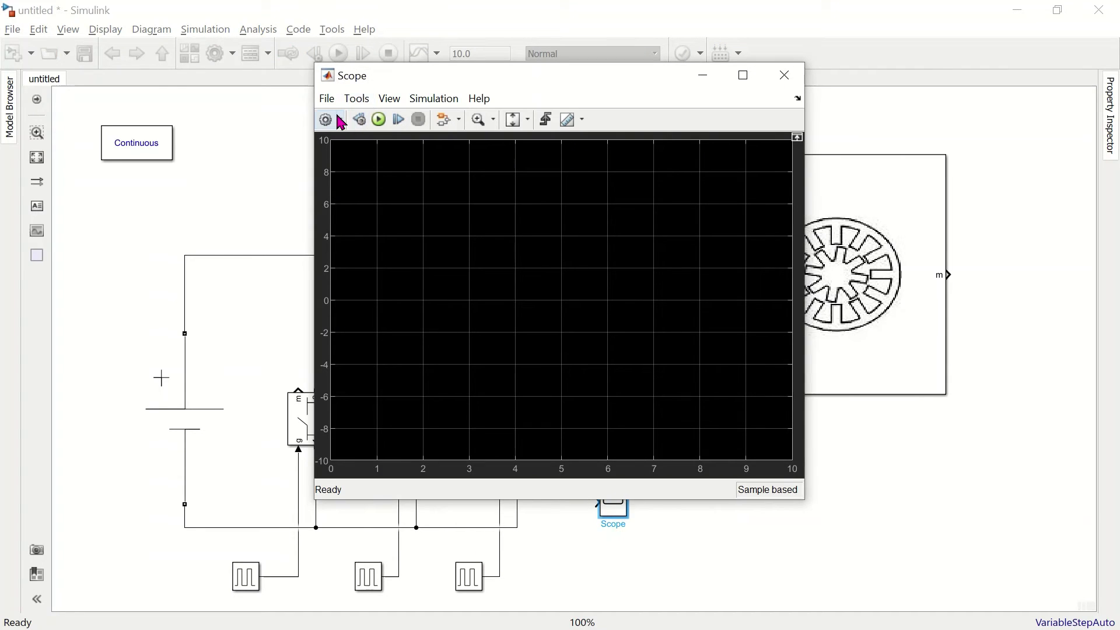
pyautogui.click(327, 119)
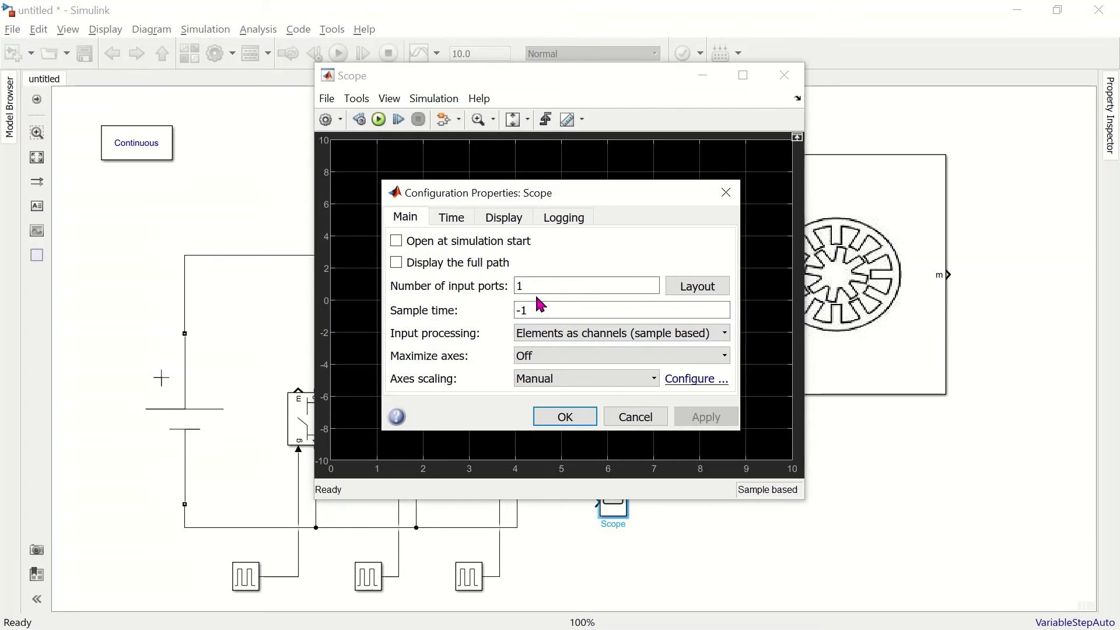
pyautogui.doubleClick(523, 283)
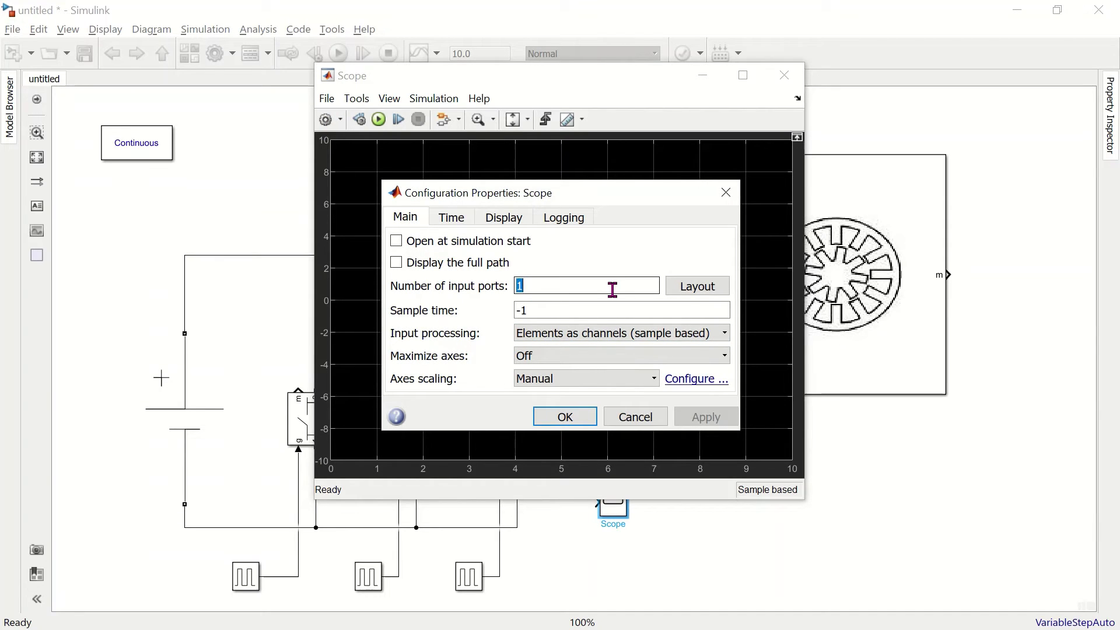
pyautogui.write('3')
pyautogui.click(692, 287)
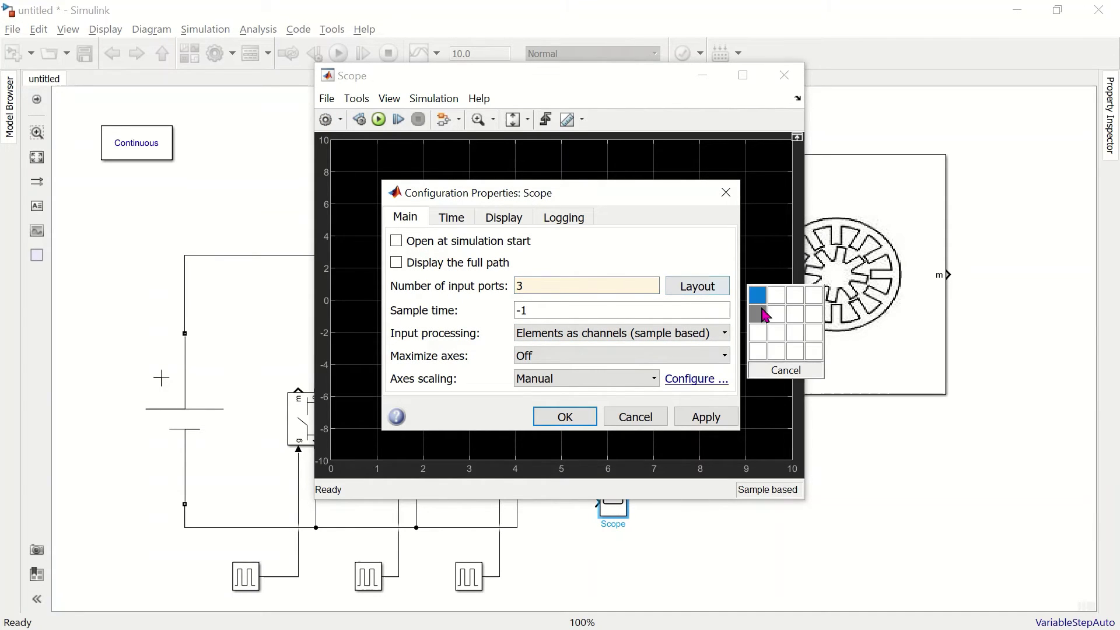
pyautogui.click(755, 342)
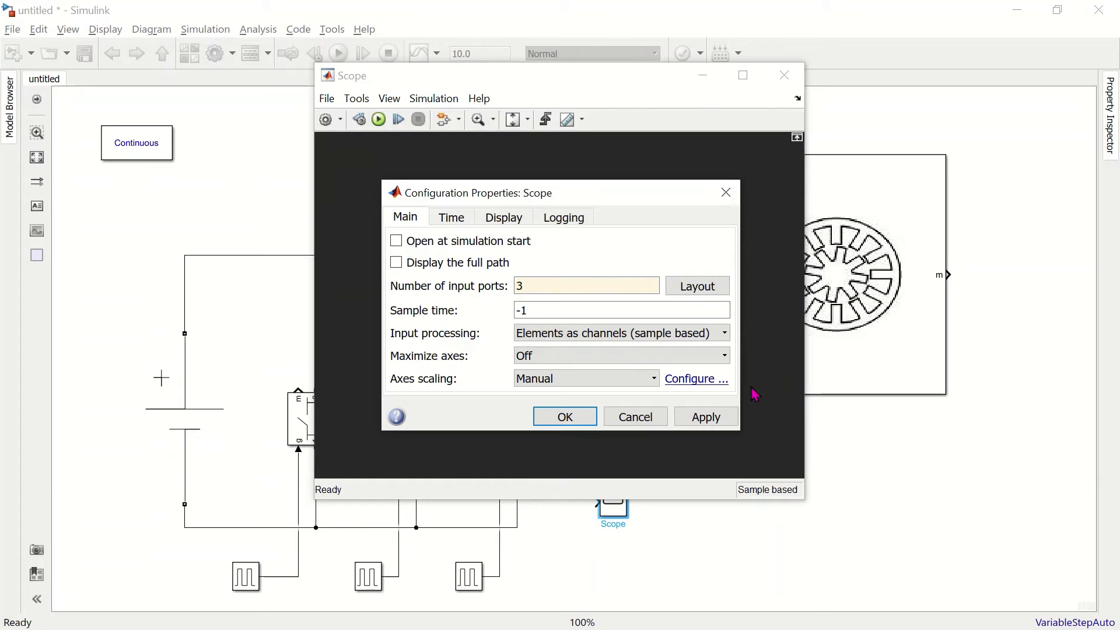
pyautogui.click(565, 418)
pyautogui.click(600, 566)
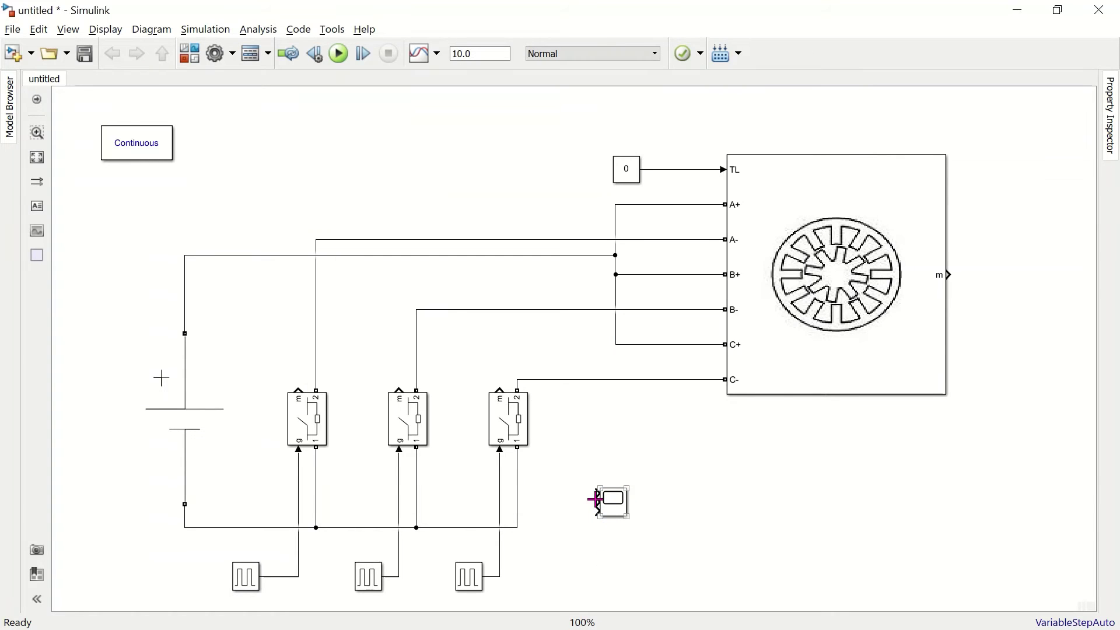
# Step: Enlarge the Scope block and branch the three gate pulse signals to its three inputs in order
pyautogui.moveTo(627, 522); pyautogui.dragTo(654, 580)
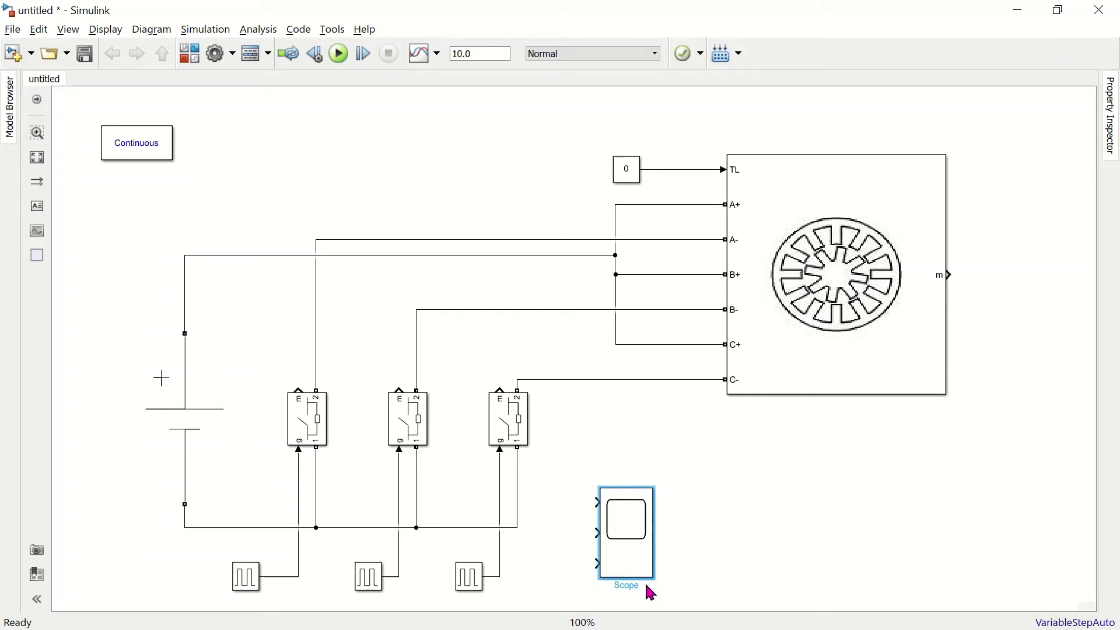
pyautogui.moveTo(298, 502); pyautogui.dragTo(601, 503)
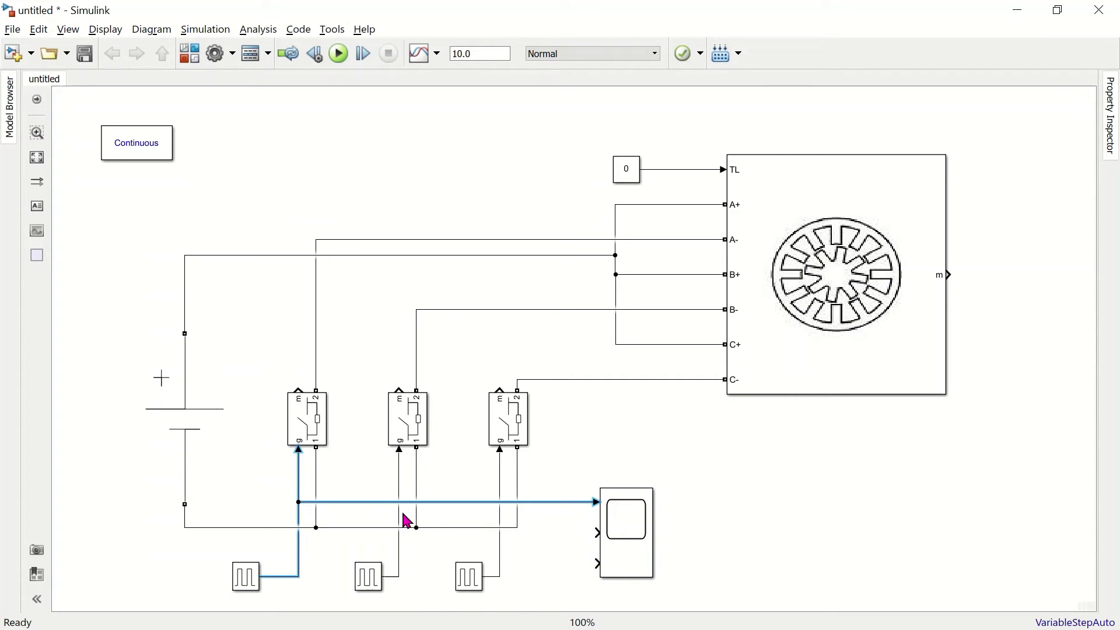
pyautogui.moveTo(399, 532); pyautogui.dragTo(596, 532)
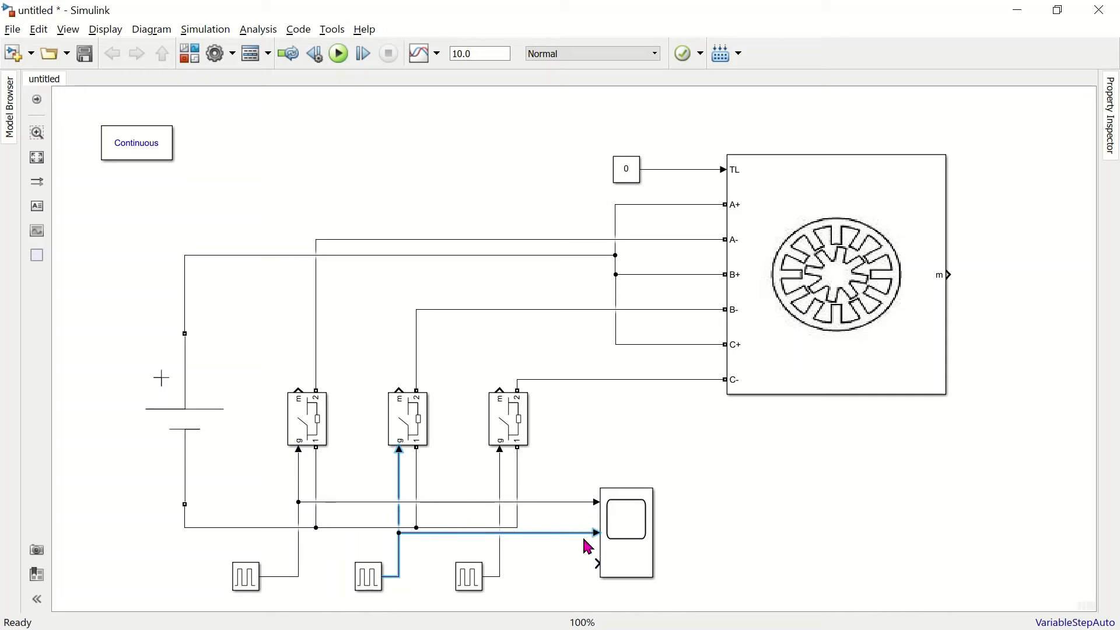
pyautogui.moveTo(500, 557); pyautogui.dragTo(606, 552)
pyautogui.click(769, 532)
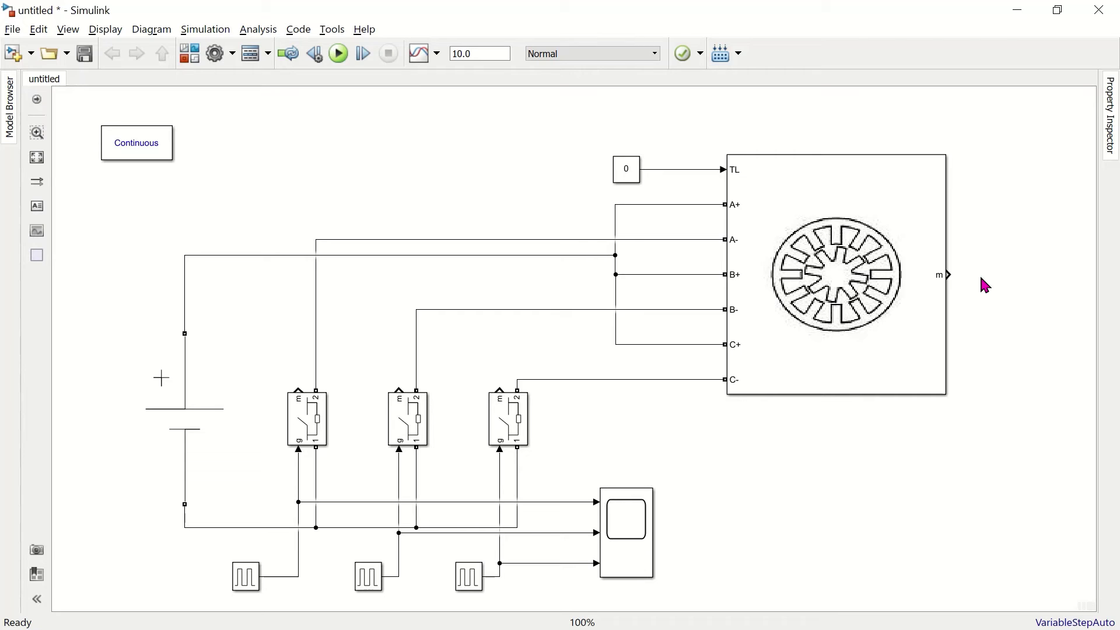
# Step: Add a Demux block beside the motor's m output and set its number of outputs to 5
pyautogui.click(946, 275)
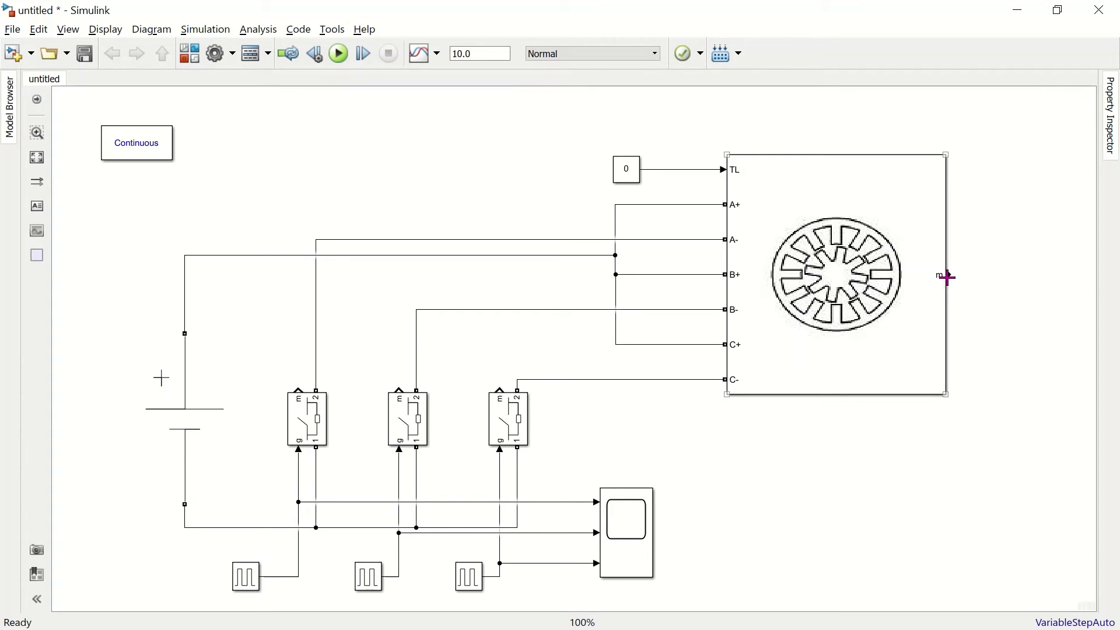
pyautogui.doubleClick(1011, 289)
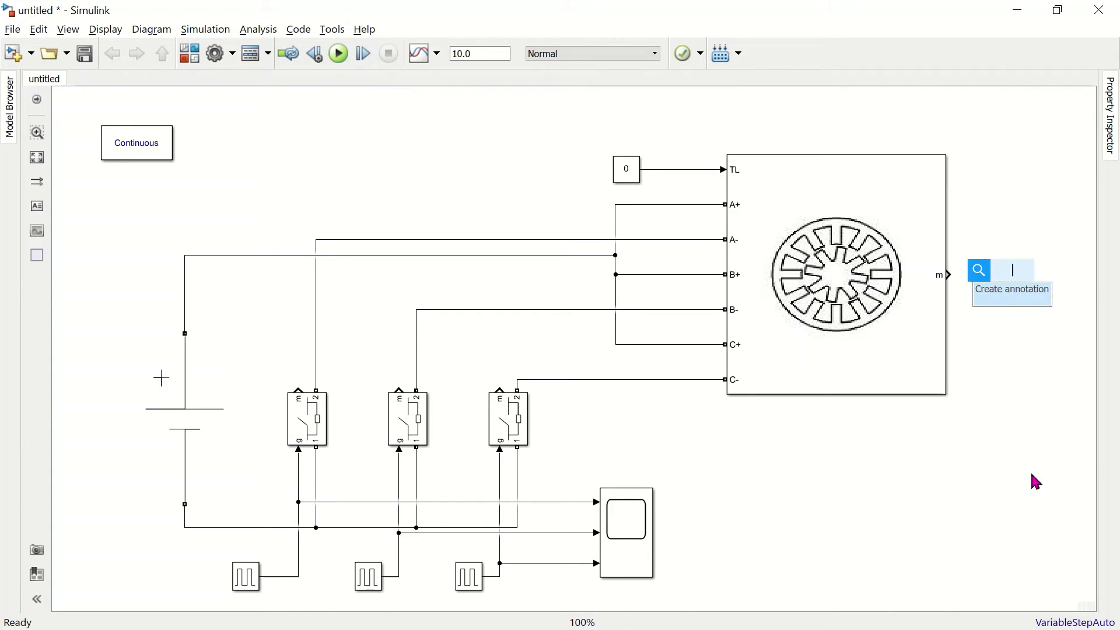
pyautogui.write('demux')
pyautogui.press('Return')
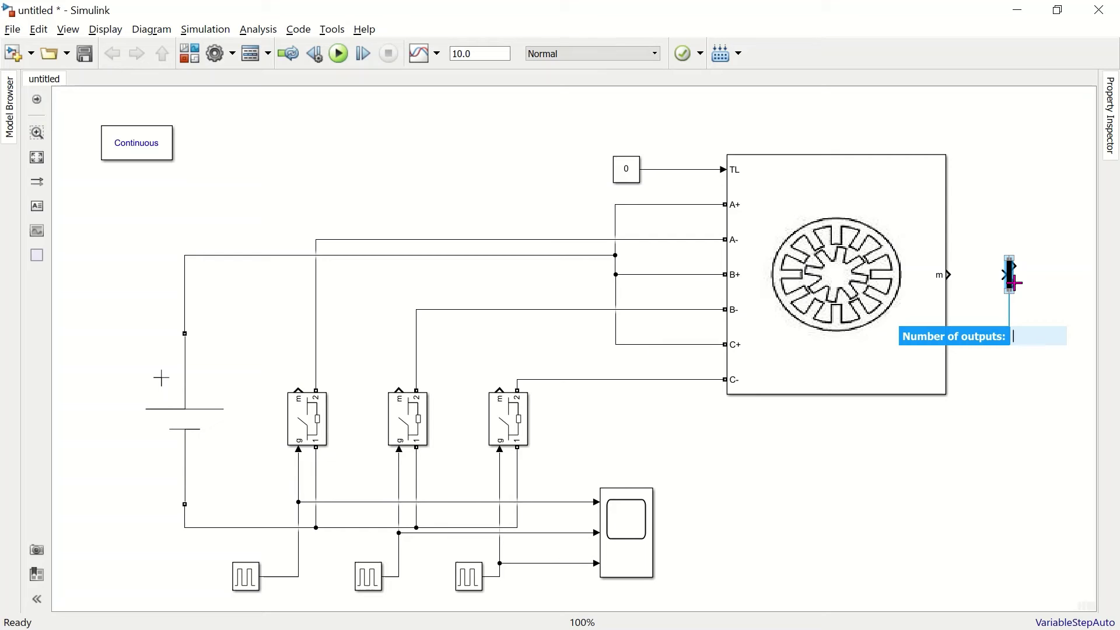
pyautogui.click(1018, 283)
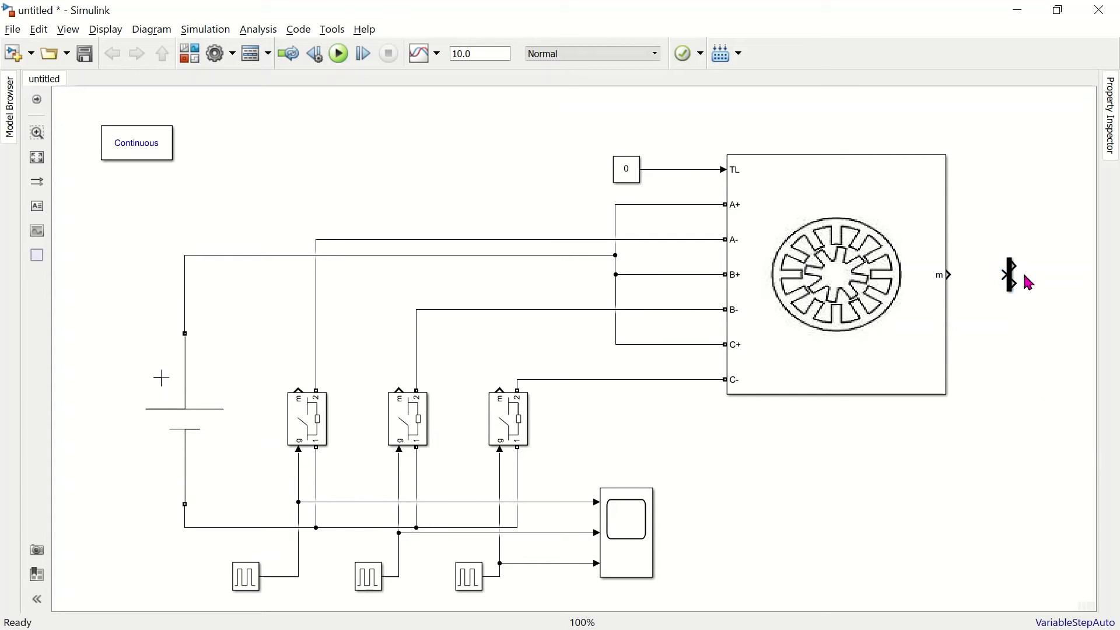
pyautogui.click(1012, 290)
pyautogui.doubleClick(1012, 292)
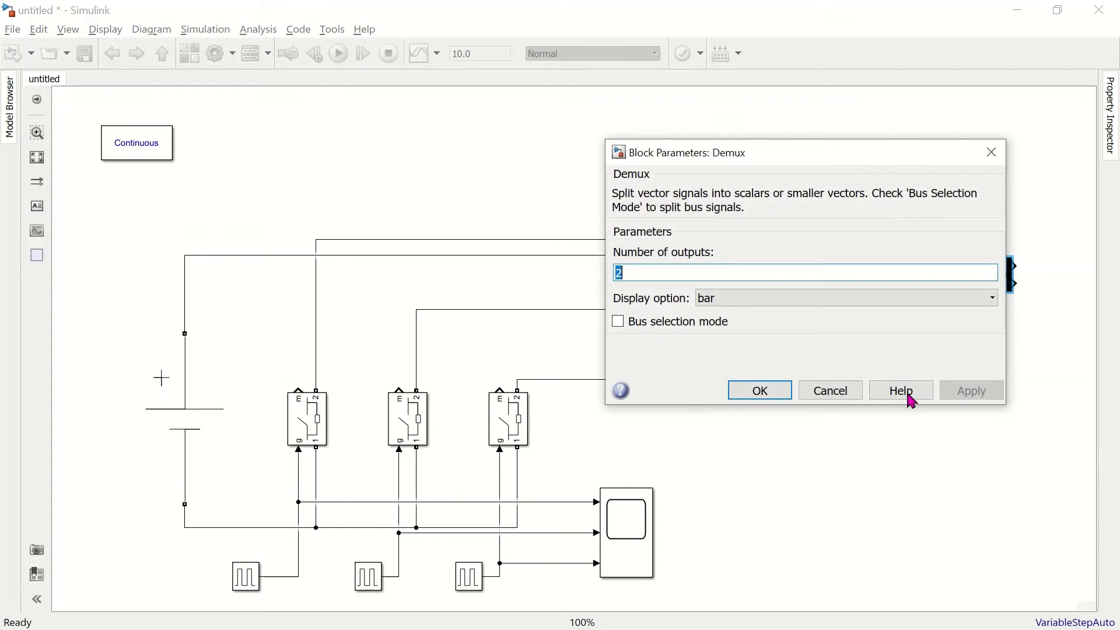
pyautogui.write('5')
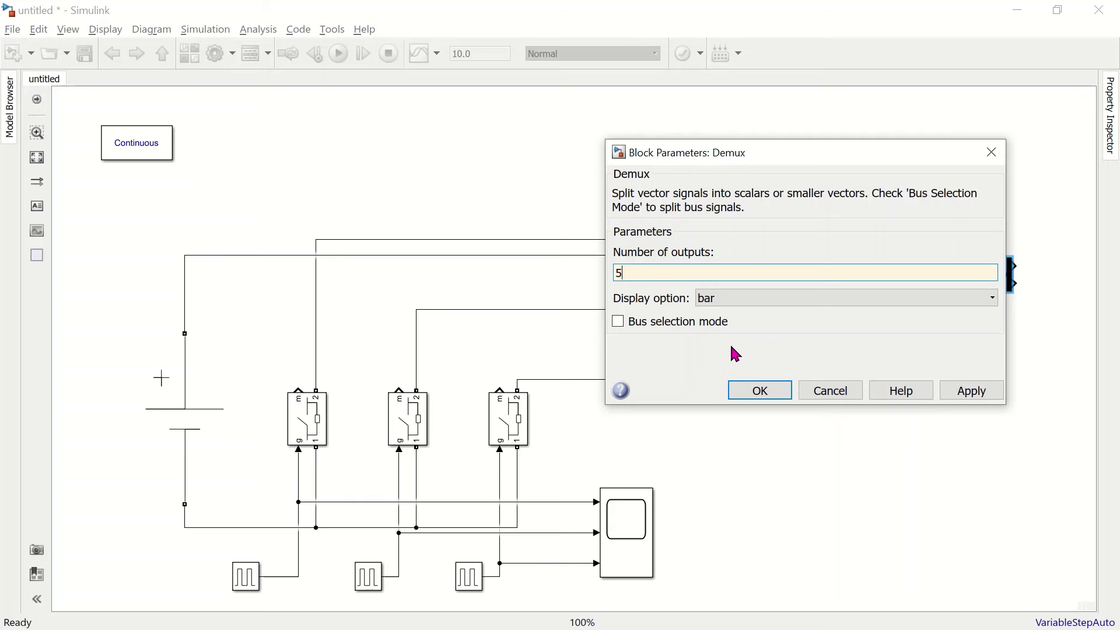
pyautogui.click(759, 393)
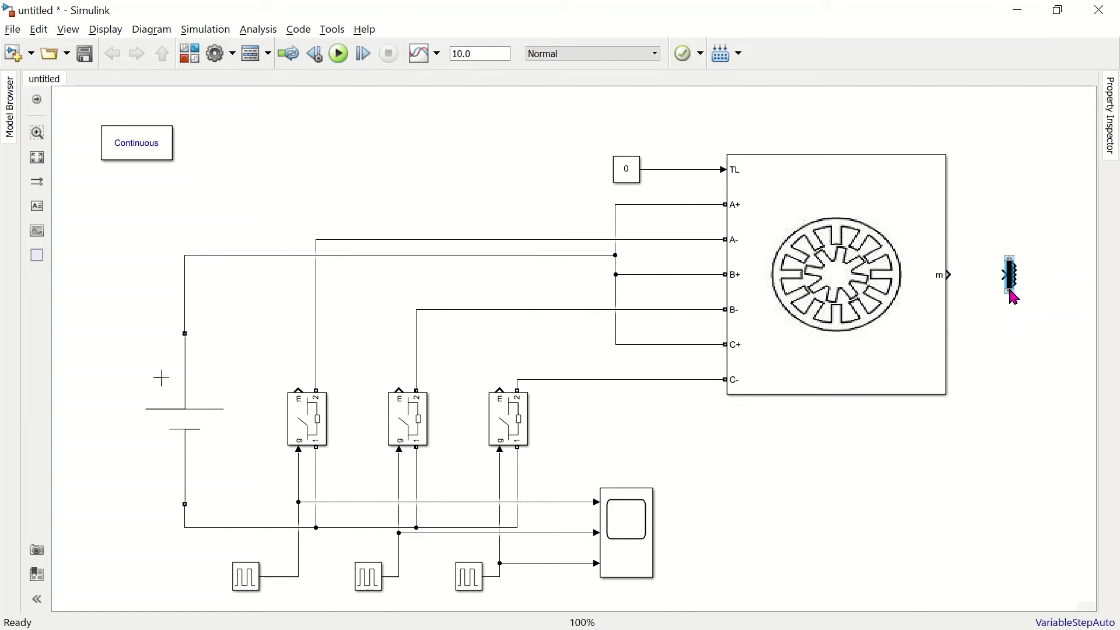
# Step: Stretch the Demux downwards to space out its ports and connect the motor's m output to its input
pyautogui.moveTo(1013, 297); pyautogui.dragTo(1015, 398)
pyautogui.click(1030, 478)
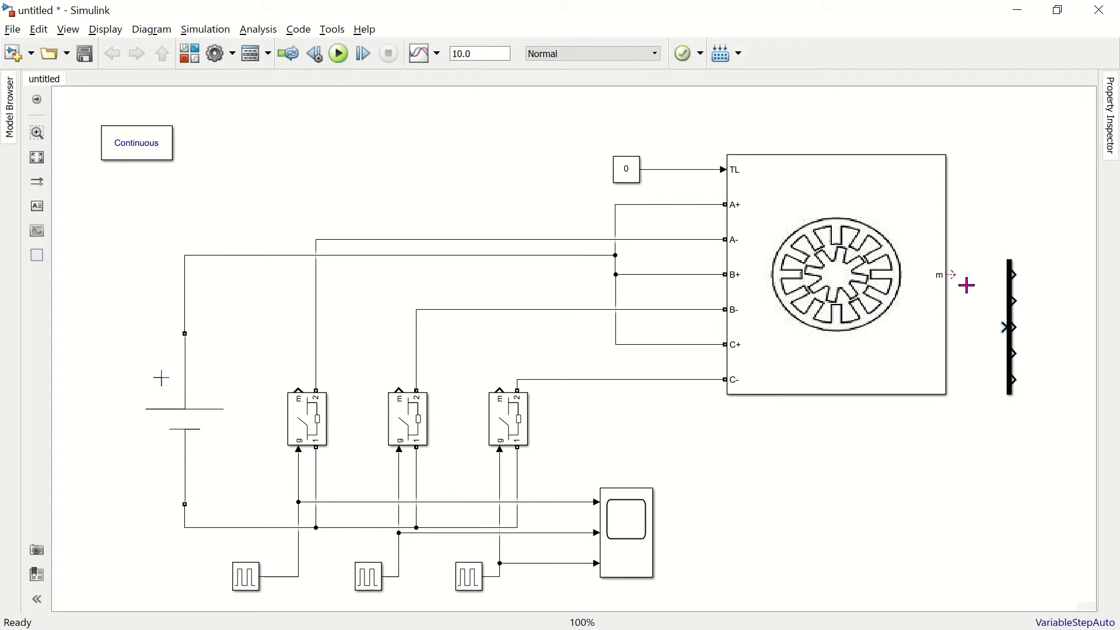
pyautogui.moveTo(966, 285); pyautogui.dragTo(1003, 327)
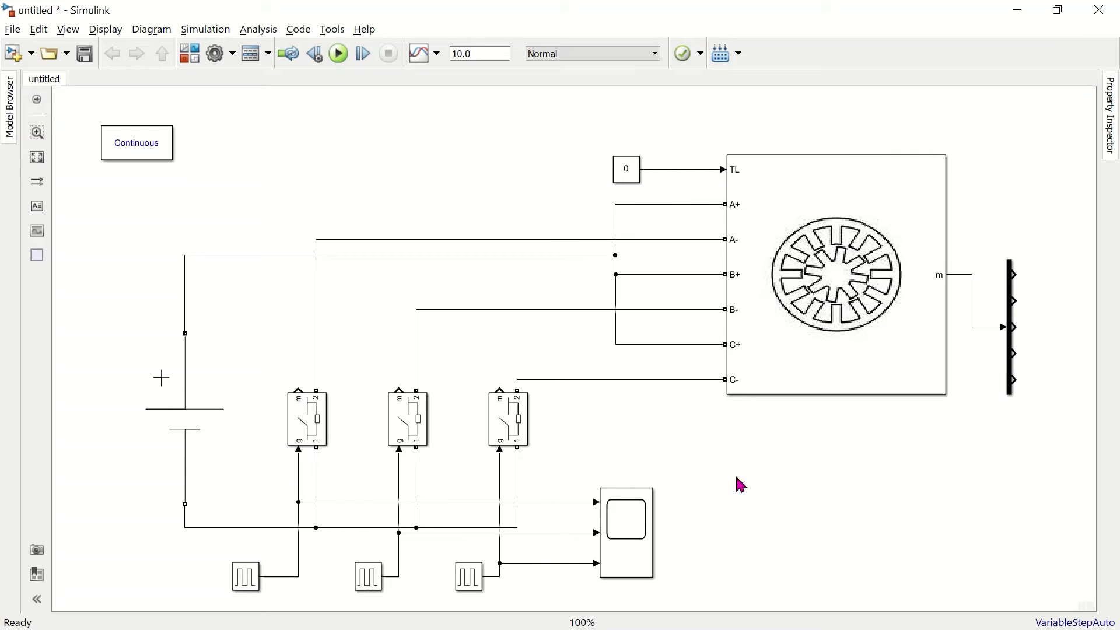
# Step: Duplicate the Scope to the right of the Demux and connect the lowest Demux output to its first input
pyautogui.moveTo(632, 554); pyautogui.dragTo(1118, 433)
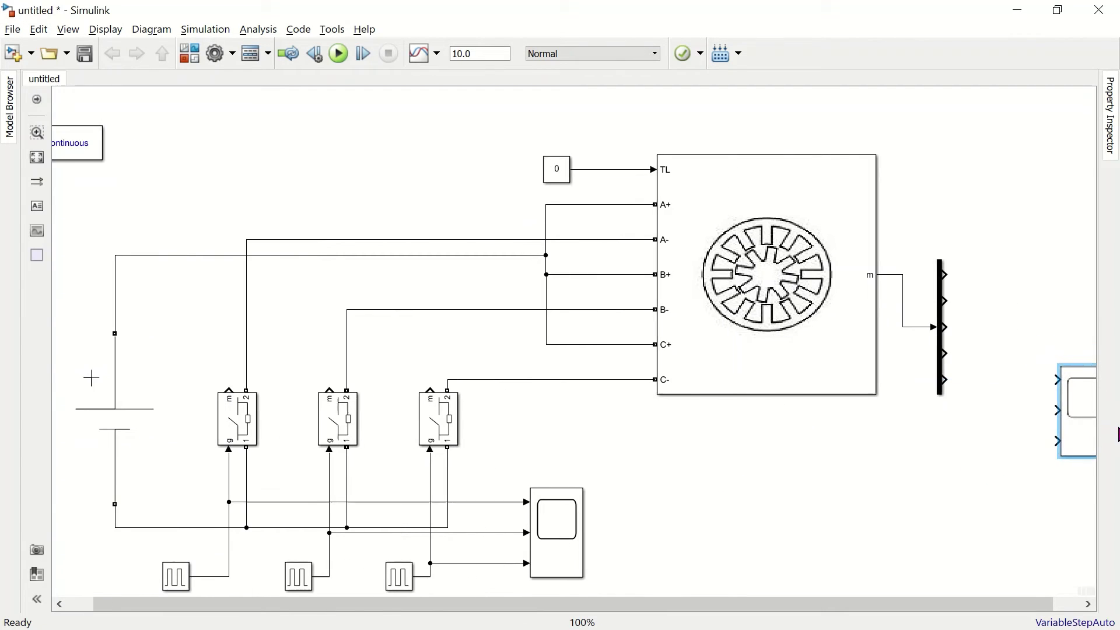
pyautogui.click(961, 372)
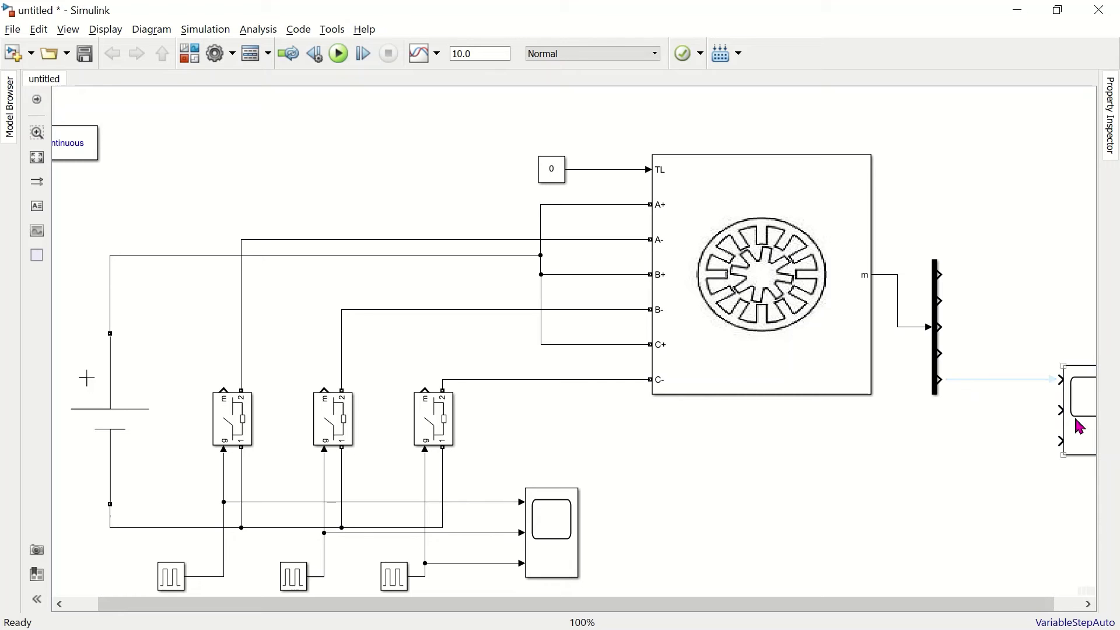
pyautogui.moveTo(1080, 427); pyautogui.dragTo(1047, 430)
pyautogui.click(981, 388)
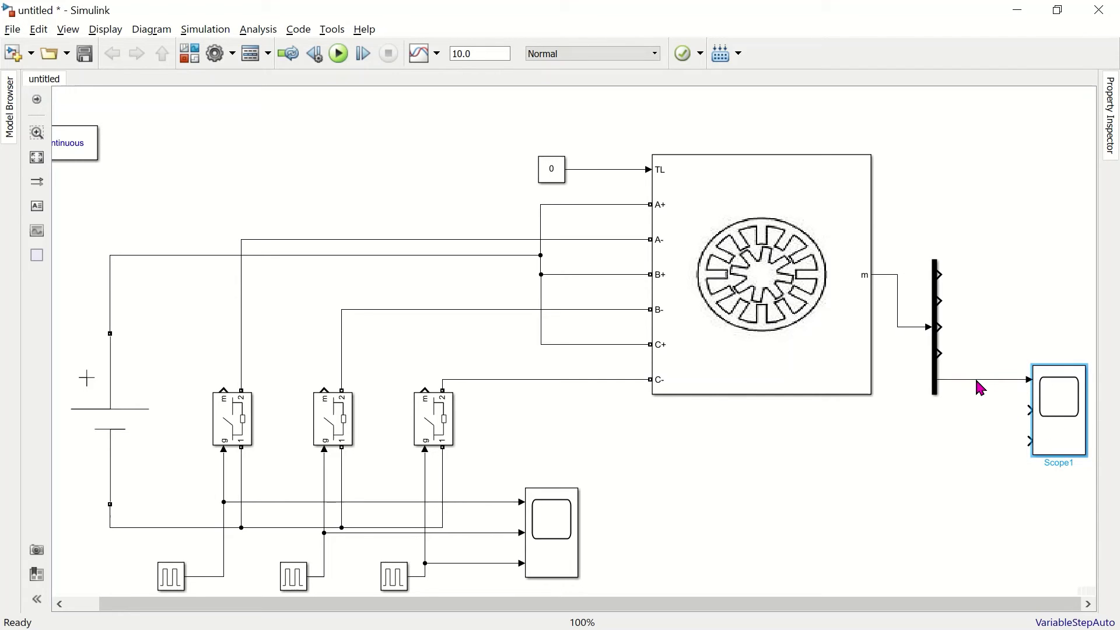
# Step: Configure the duplicated Scope with 1 input port and a single-display layout
pyautogui.doubleClick(1060, 426)
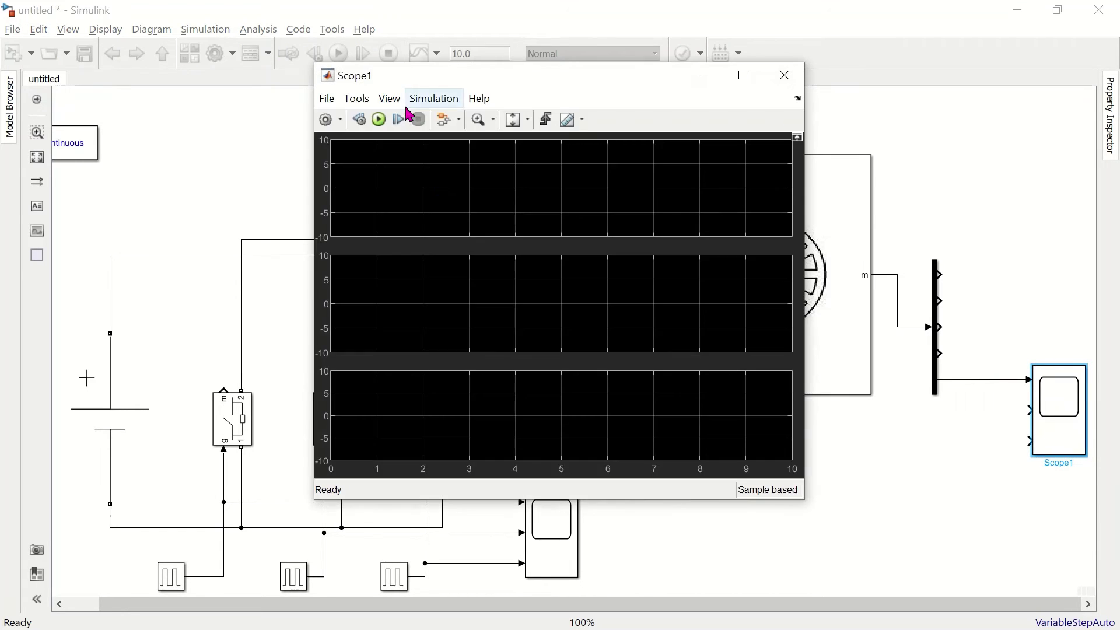
pyautogui.click(328, 123)
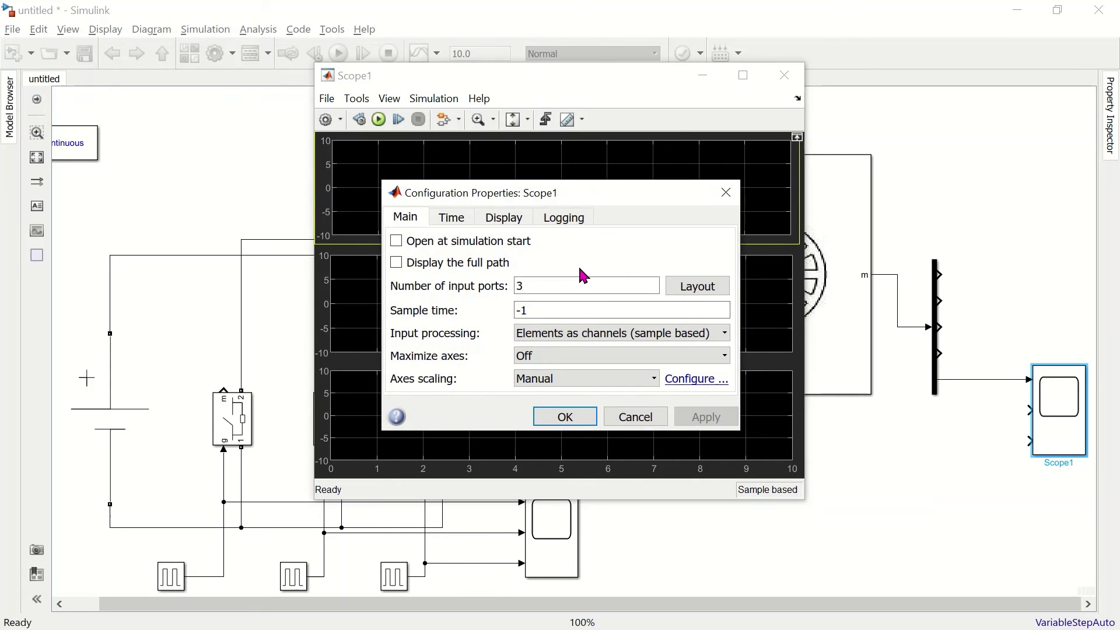
pyautogui.doubleClick(570, 281)
pyautogui.write('1')
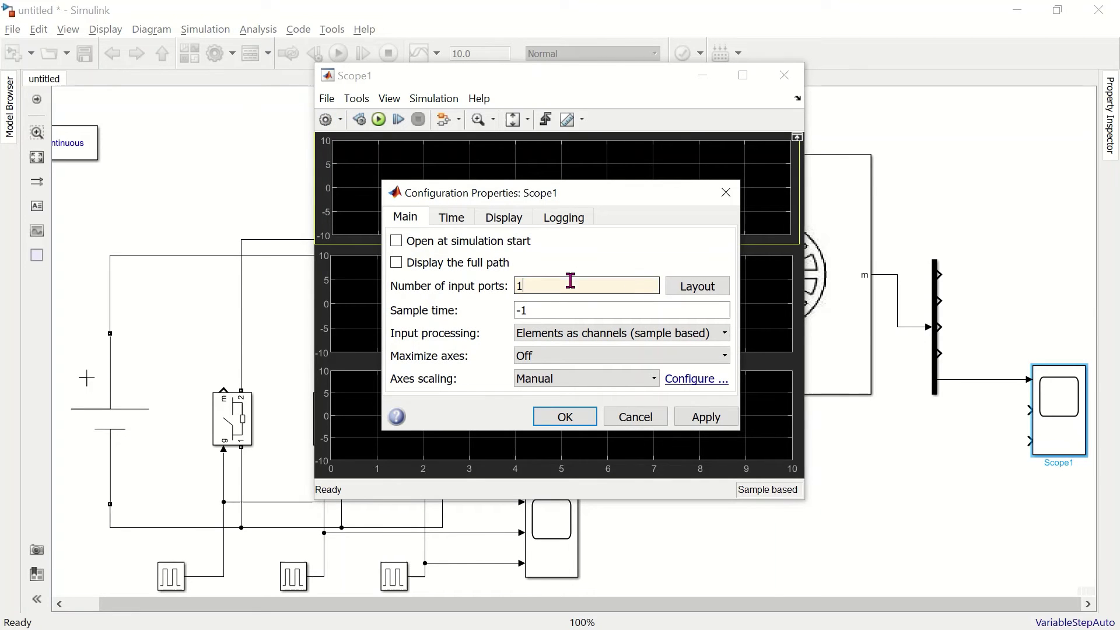
pyautogui.click(708, 292)
pyautogui.click(757, 298)
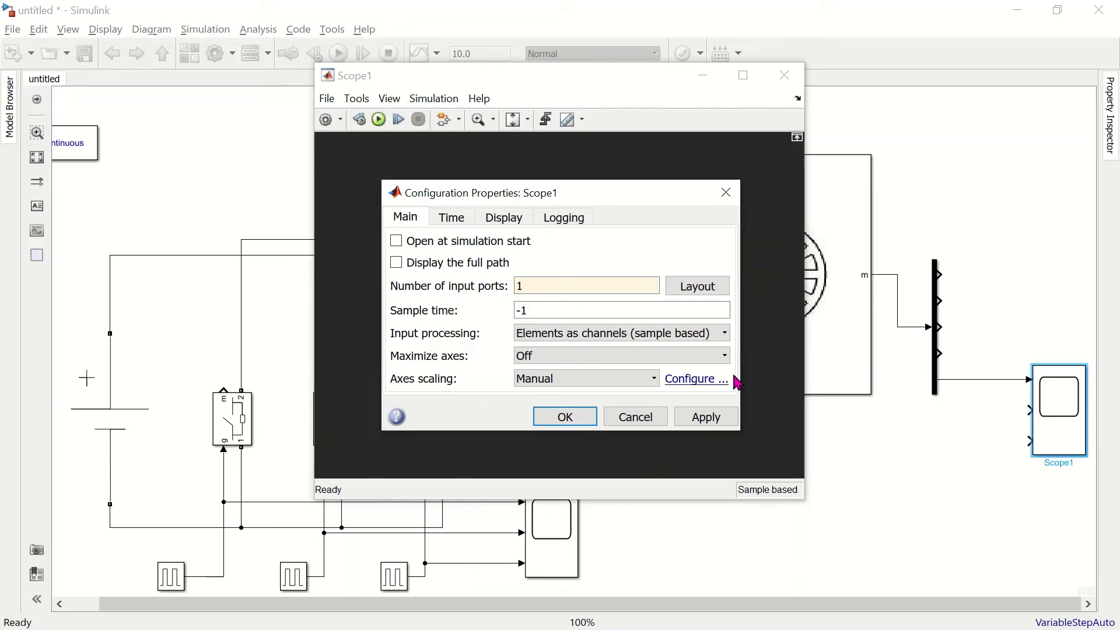
pyautogui.click(564, 417)
pyautogui.click(965, 513)
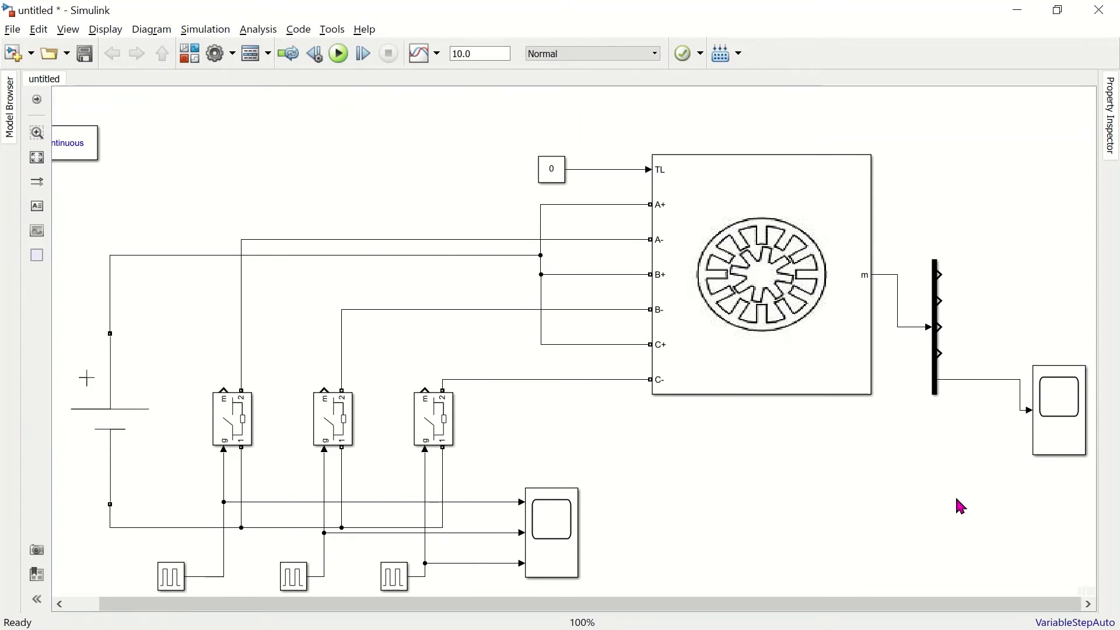
pyautogui.click(353, 107)
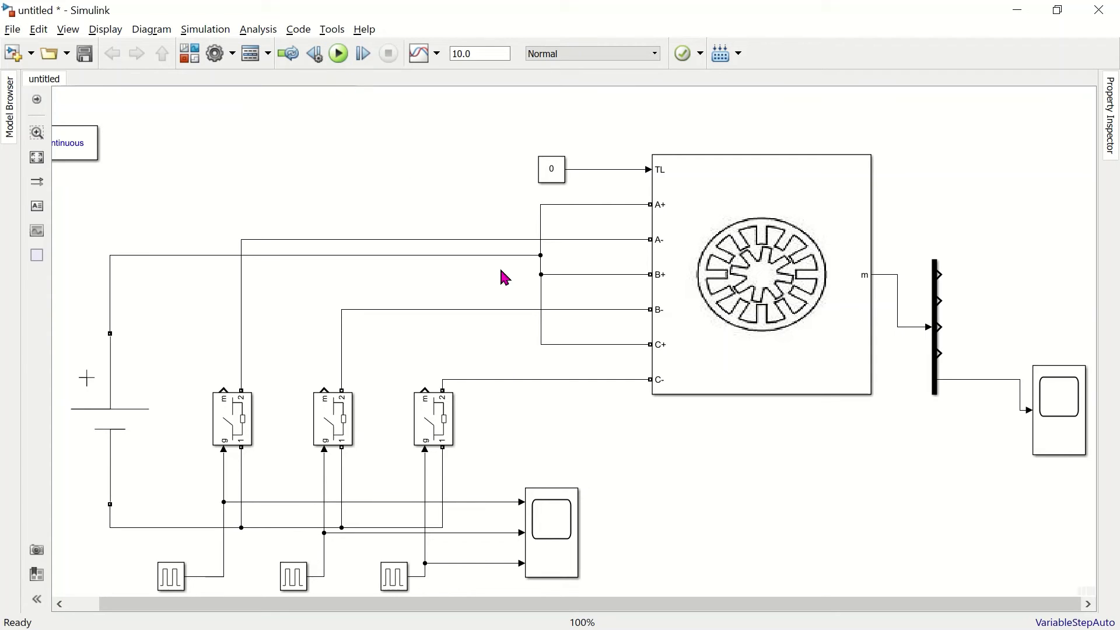
pyautogui.click(298, 572)
pyautogui.click(251, 433)
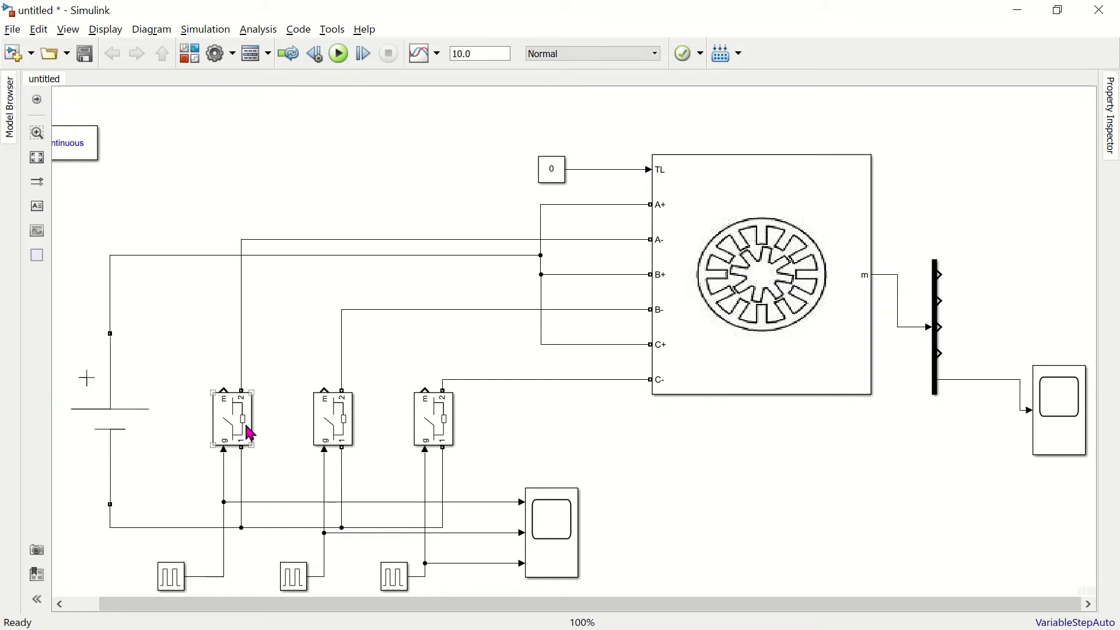
pyautogui.click(1062, 412)
# Step: Open the Stepper Motor's block parameters and check its step angle
pyautogui.click(770, 339)
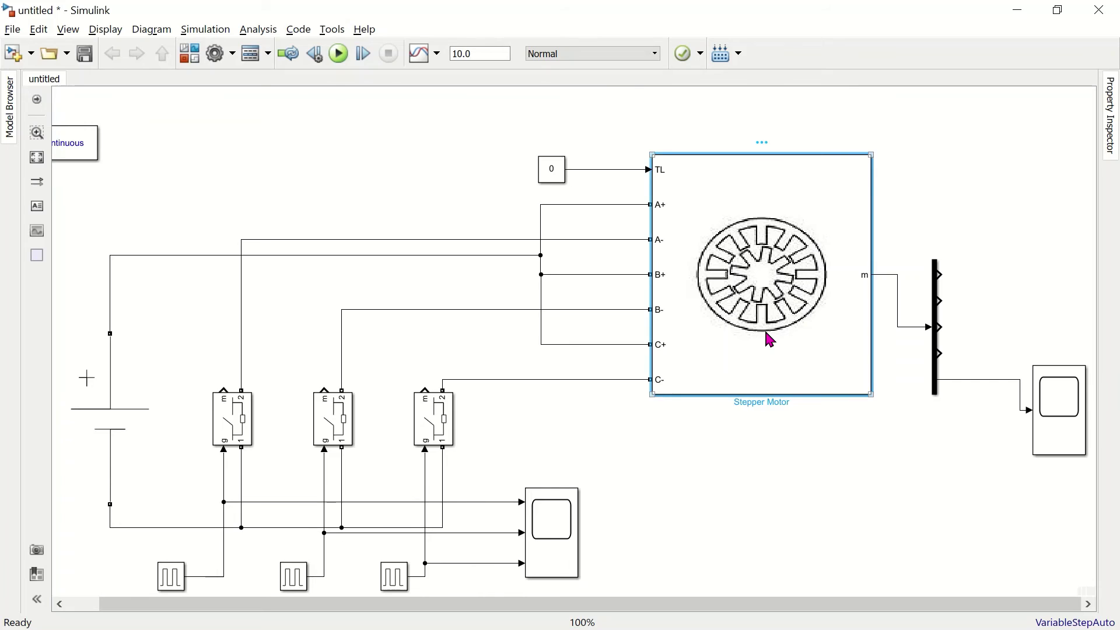
pyautogui.doubleClick(770, 339)
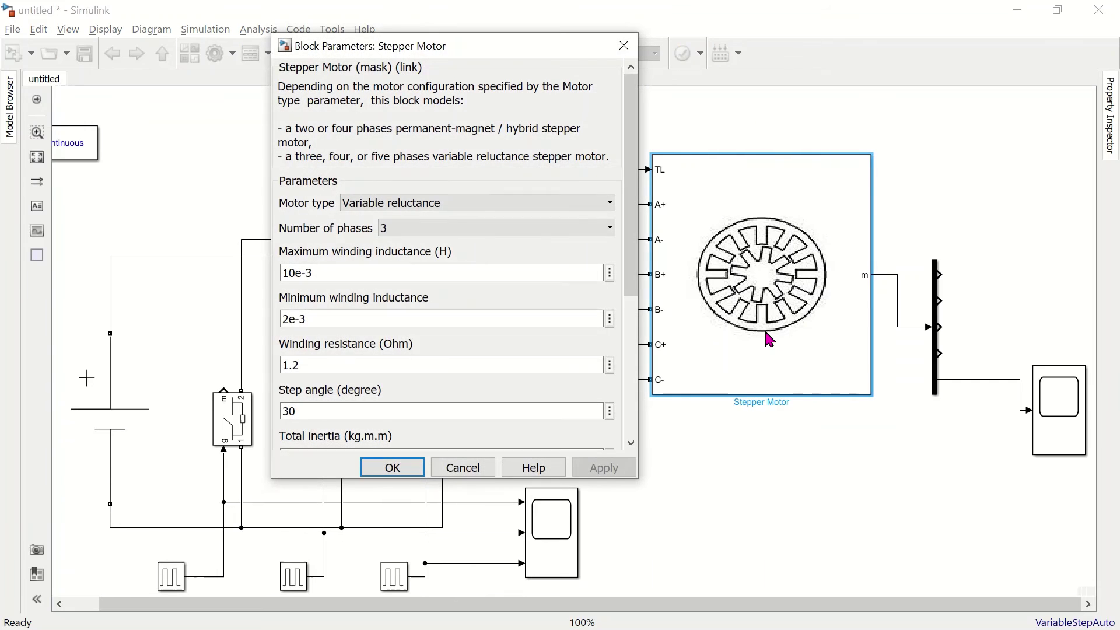
pyautogui.doubleClick(335, 410)
pyautogui.click(389, 467)
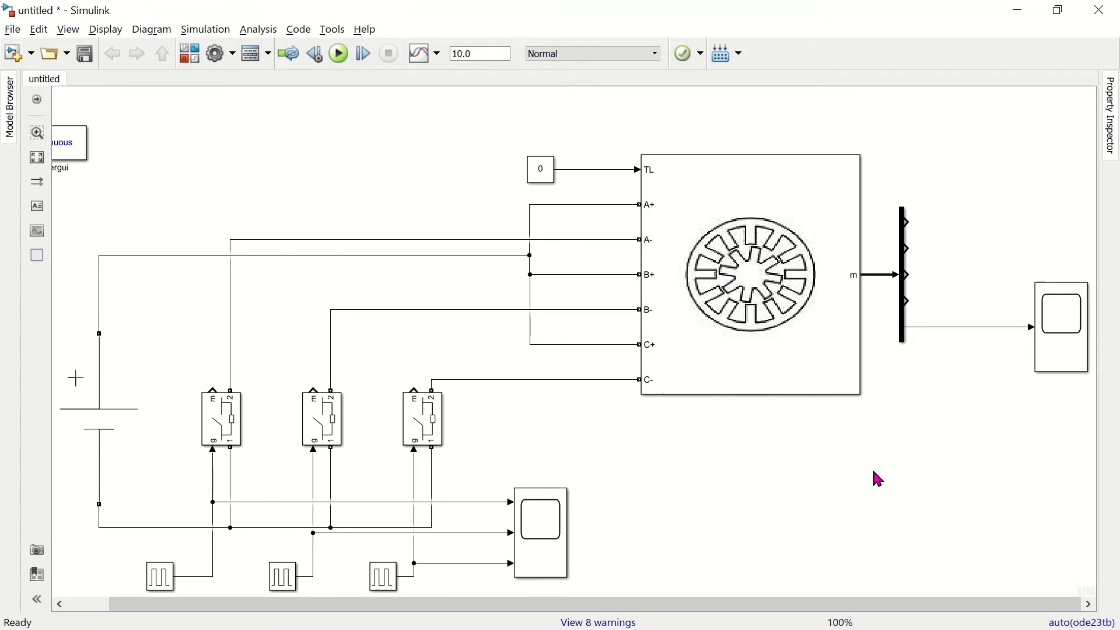
# Step: Add a Gain block below the signal line between the Demux and the motor output Scope
pyautogui.click(834, 286)
pyautogui.click(929, 305)
pyautogui.doubleClick(957, 413)
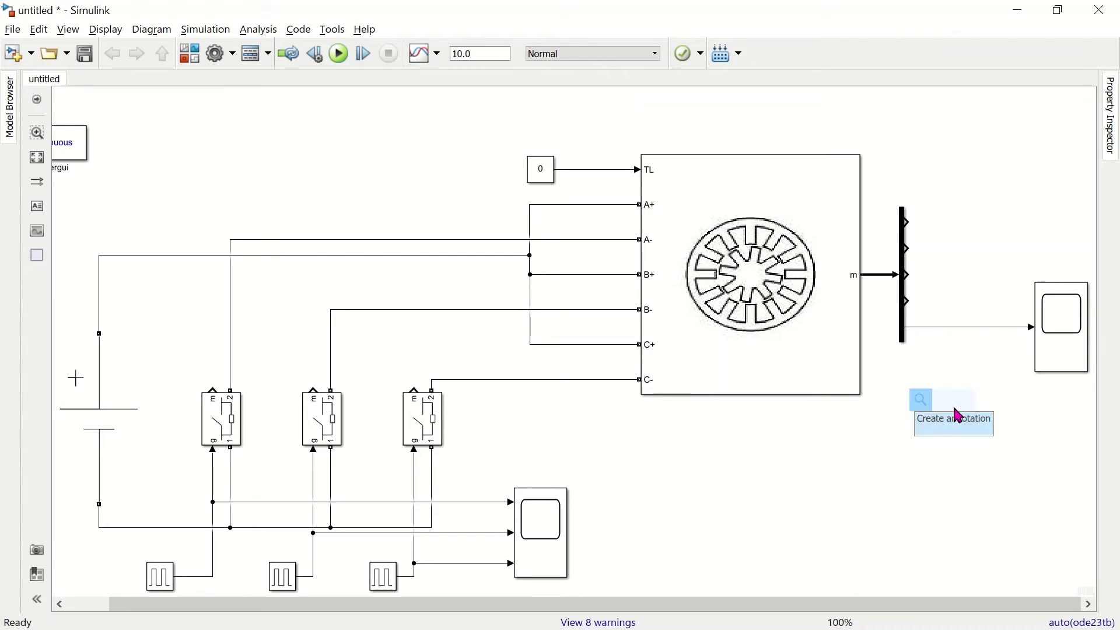
pyautogui.write('ga')
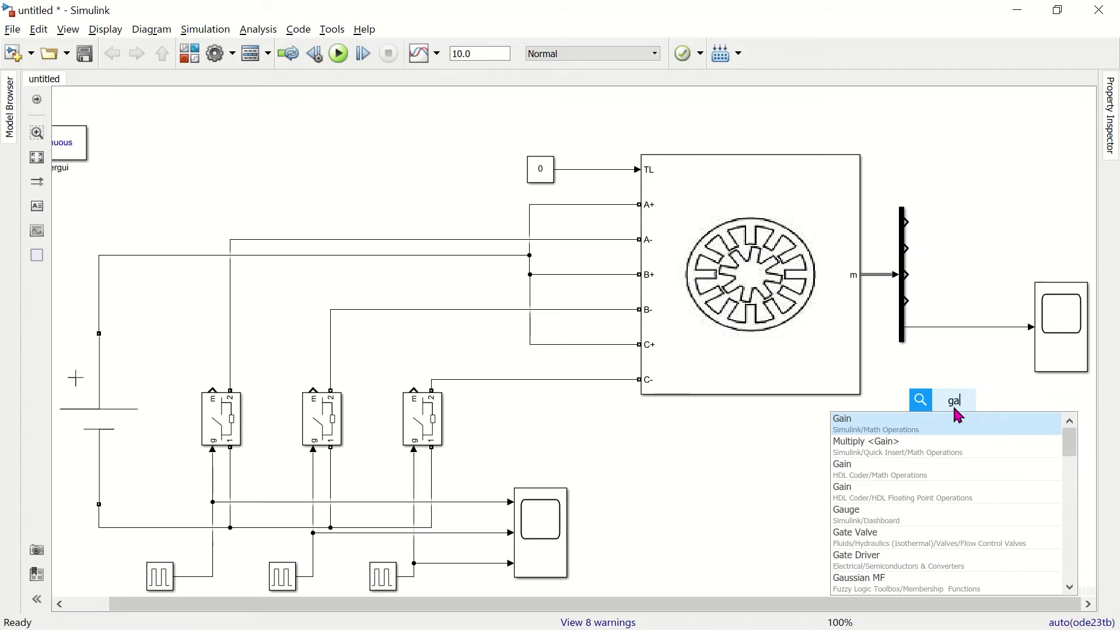
pyautogui.write('in')
pyautogui.press('Return')
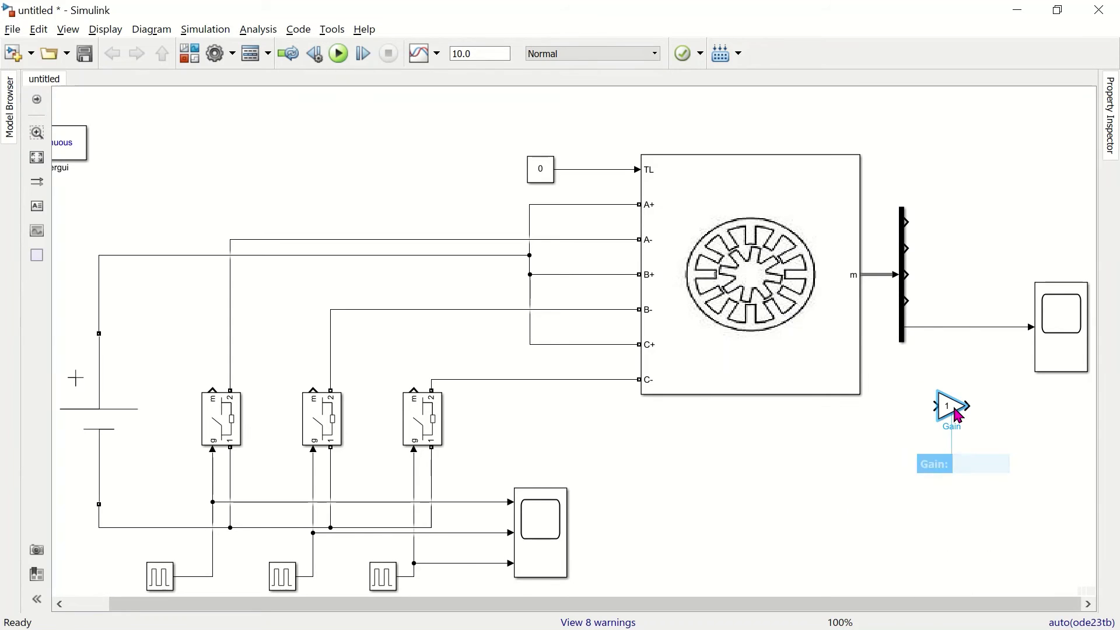
# Step: Set the gain to 180/pi and insert the Gain block into the line from the lowest Demux output to the Scope
pyautogui.doubleClick(951, 407)
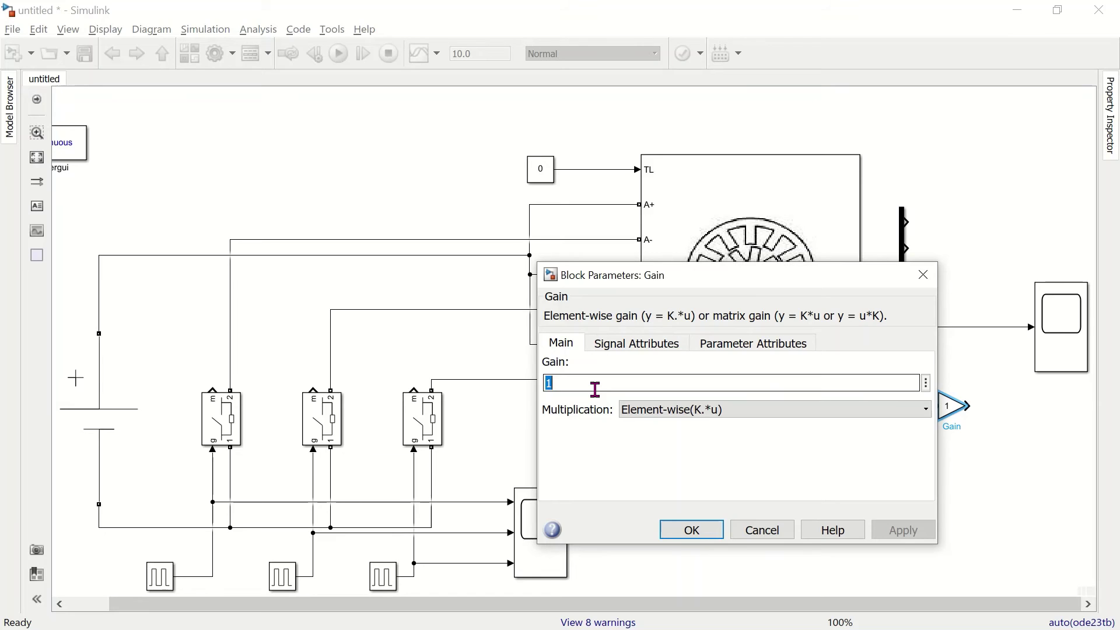
pyautogui.write('18')
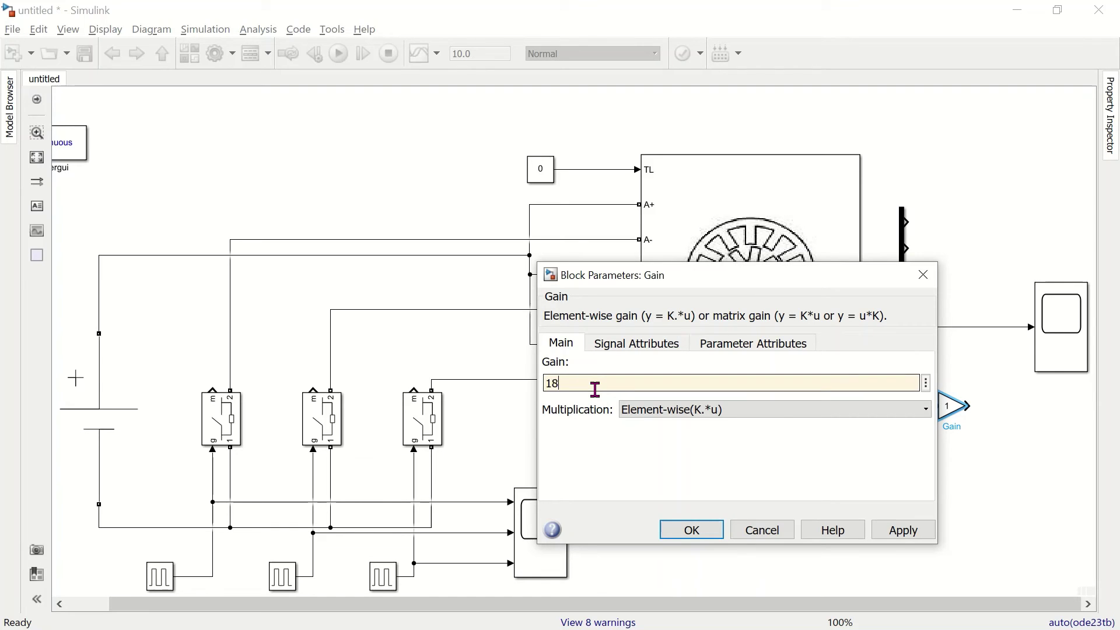
pyautogui.write('0/pi')
pyautogui.click(596, 389)
pyautogui.click(704, 530)
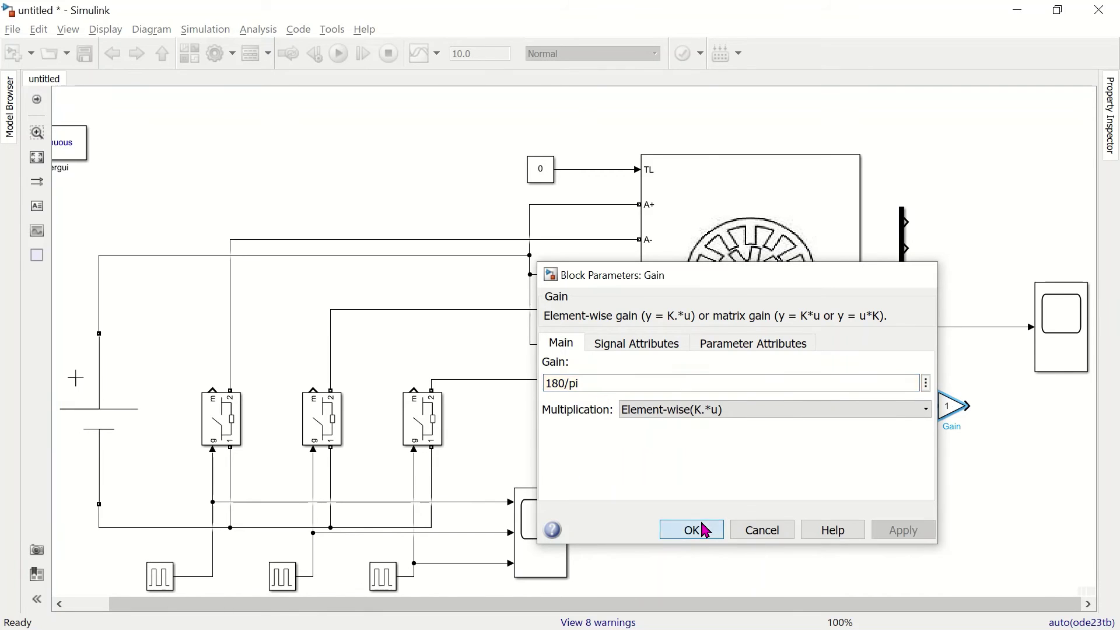
pyautogui.moveTo(949, 415); pyautogui.dragTo(948, 338)
pyautogui.click(964, 447)
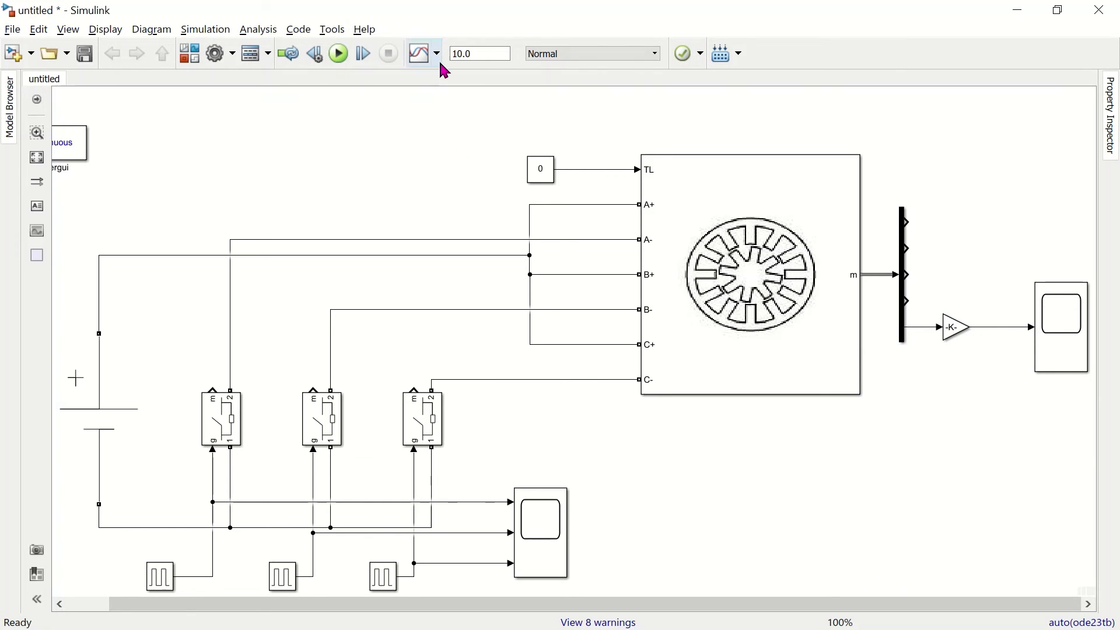
# Step: Run the simulation and inspect the three gate pulse waveforms in the pulse generators' Scope
pyautogui.click(340, 54)
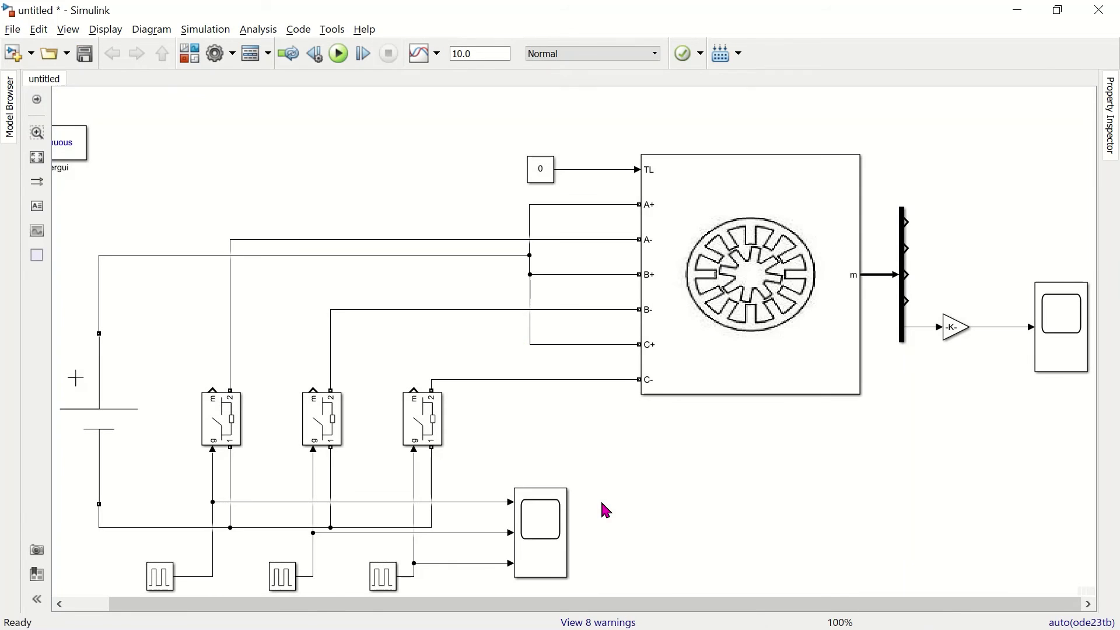
pyautogui.doubleClick(552, 535)
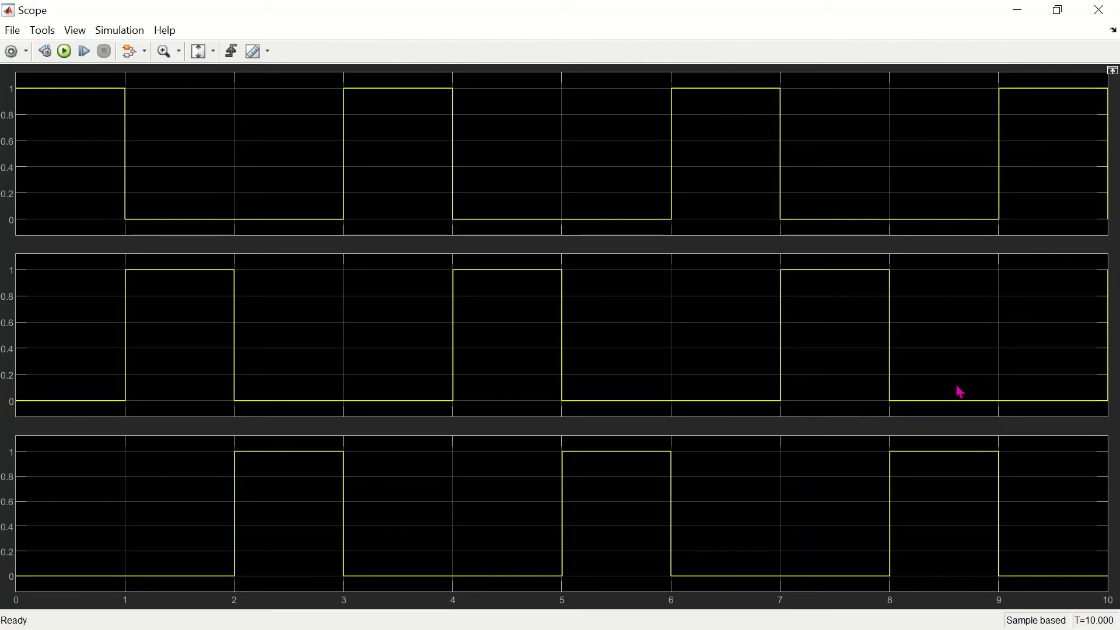
pyautogui.click(1107, 22)
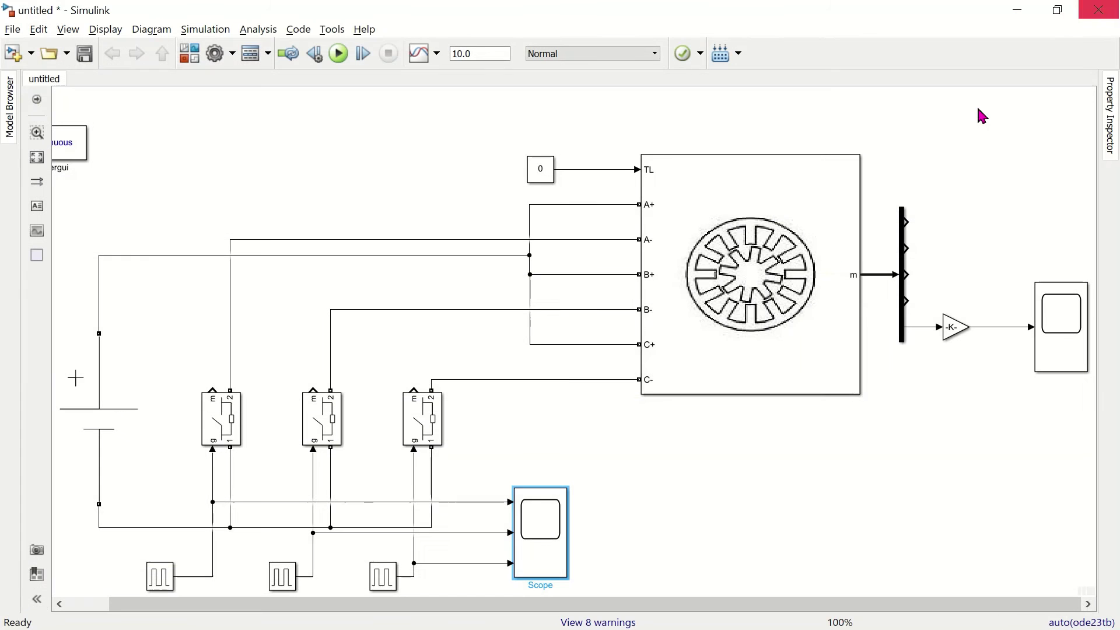
# Step: Inspect the rotor angle steps in the motor output Scope, magnifying the vertical axis and scaling it back to fit the data
pyautogui.click(1049, 349)
pyautogui.doubleClick(1044, 342)
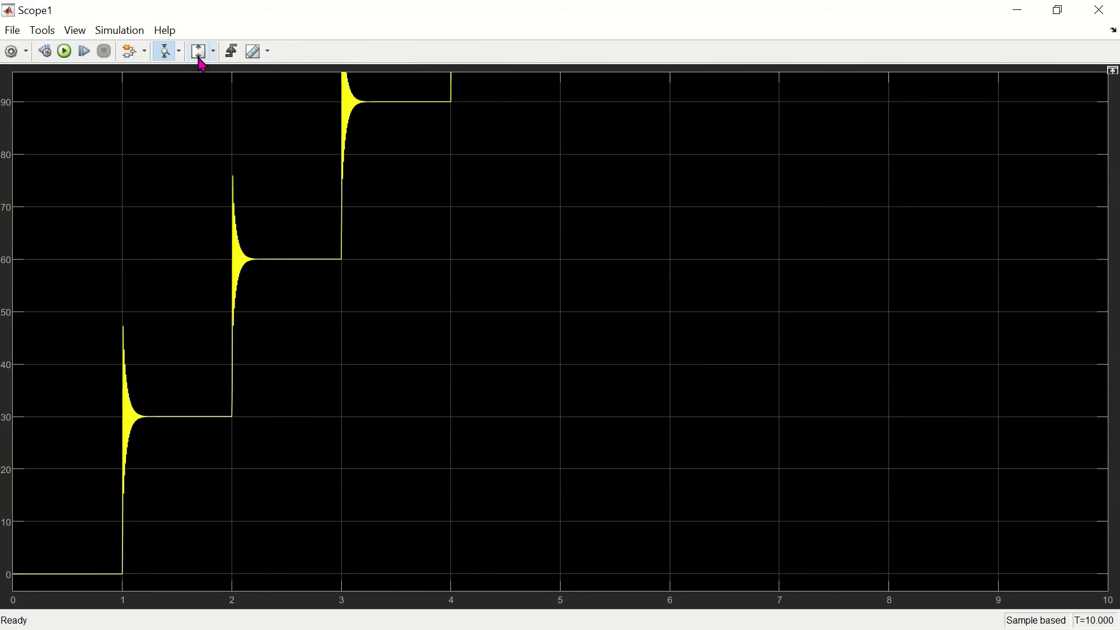
pyautogui.click(199, 58)
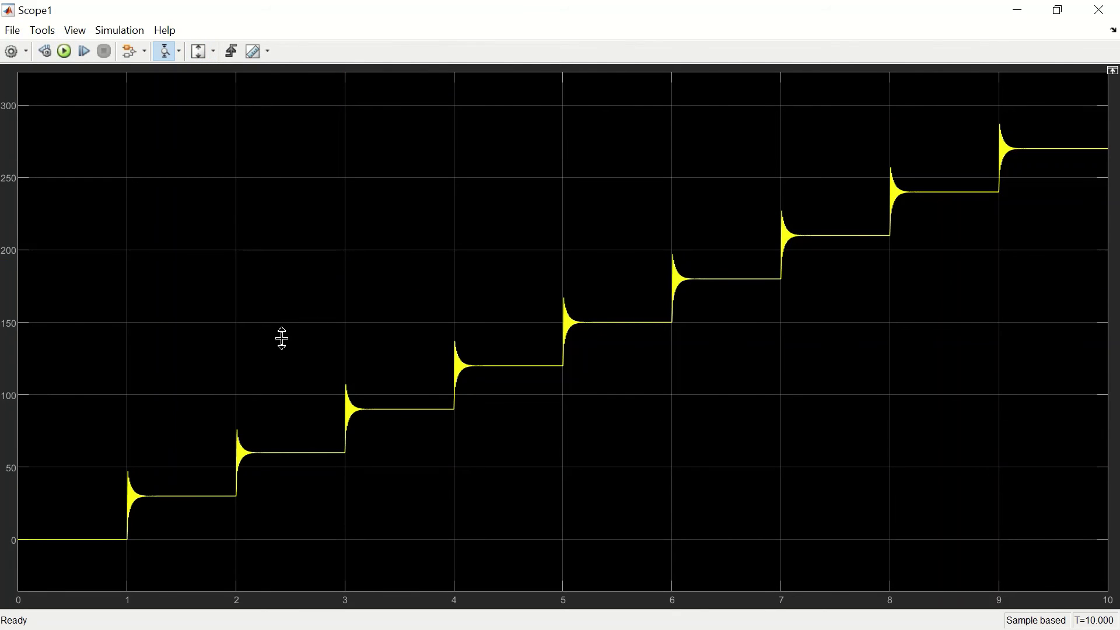
pyautogui.click(416, 586)
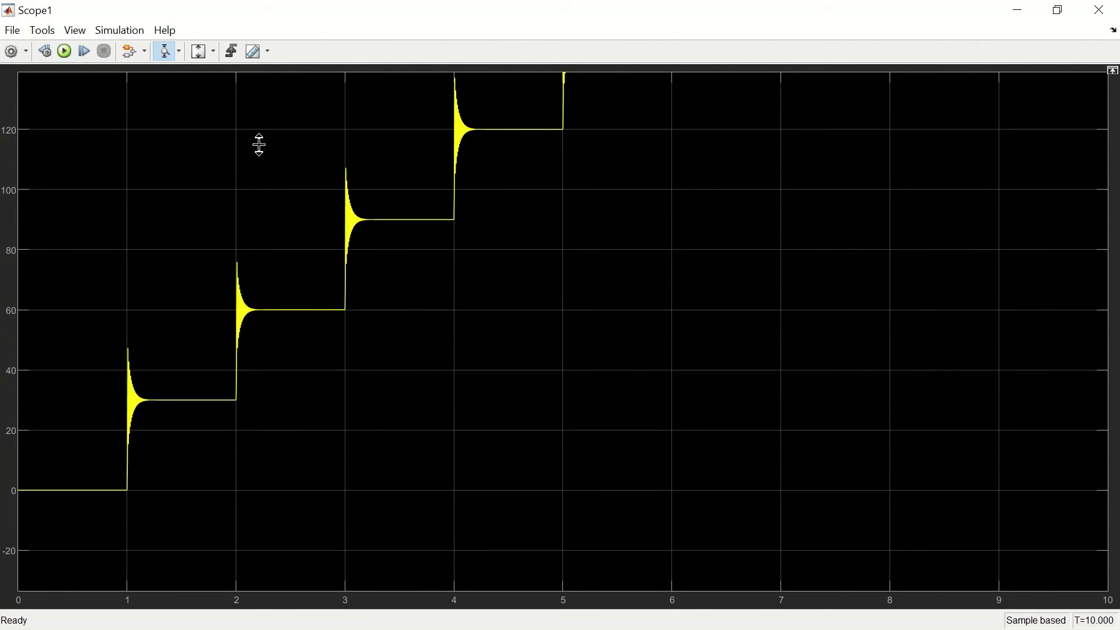
pyautogui.moveTo(403, 151); pyautogui.dragTo(477, 527)
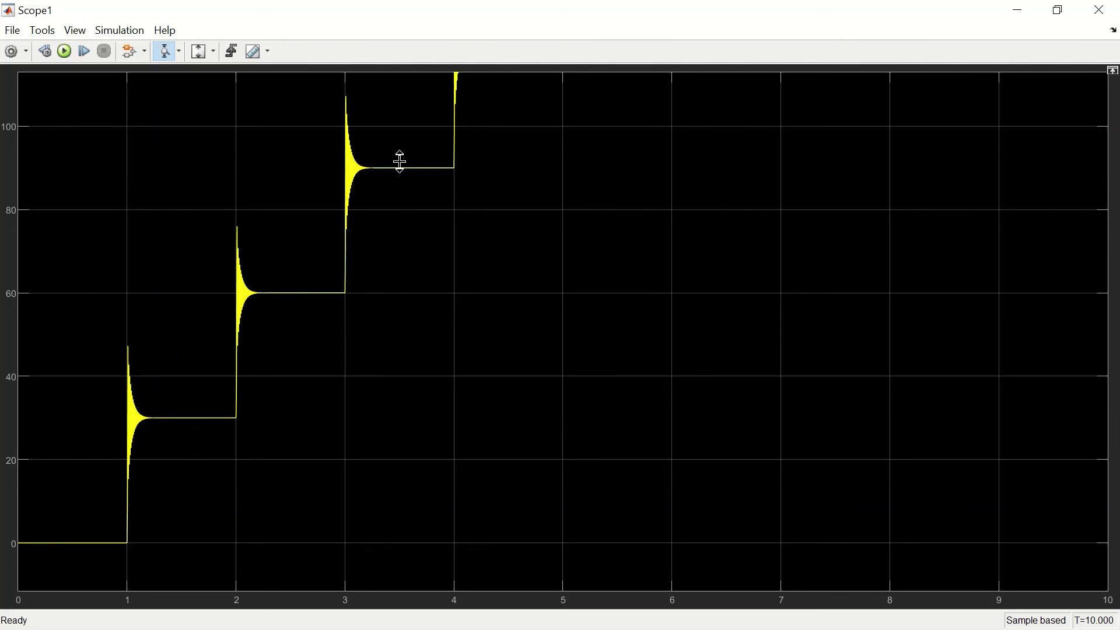
pyautogui.click(199, 51)
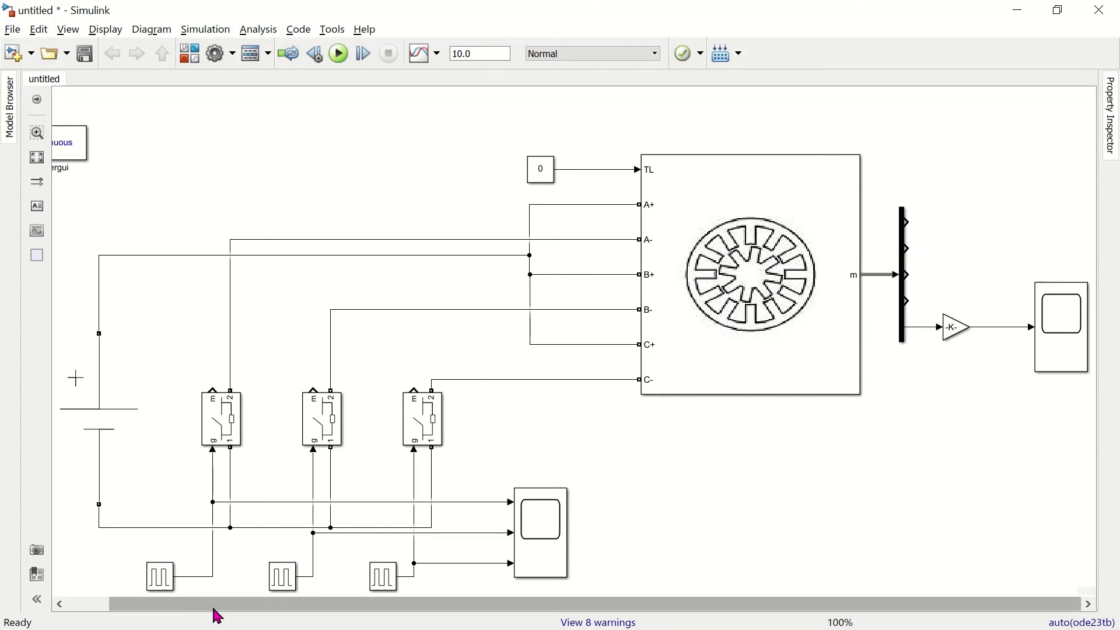
# Step: Set the first Pulse Generator's period to 6 seconds and its pulse width to 50% of the period
pyautogui.doubleClick(166, 580)
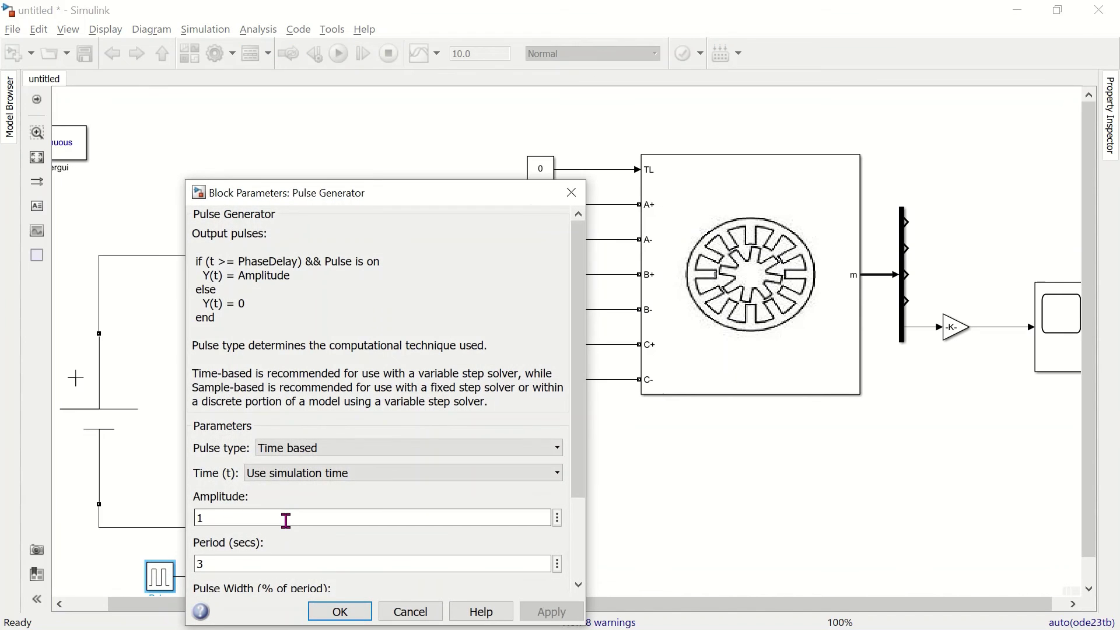
pyautogui.scroll(-3, 286, 521)
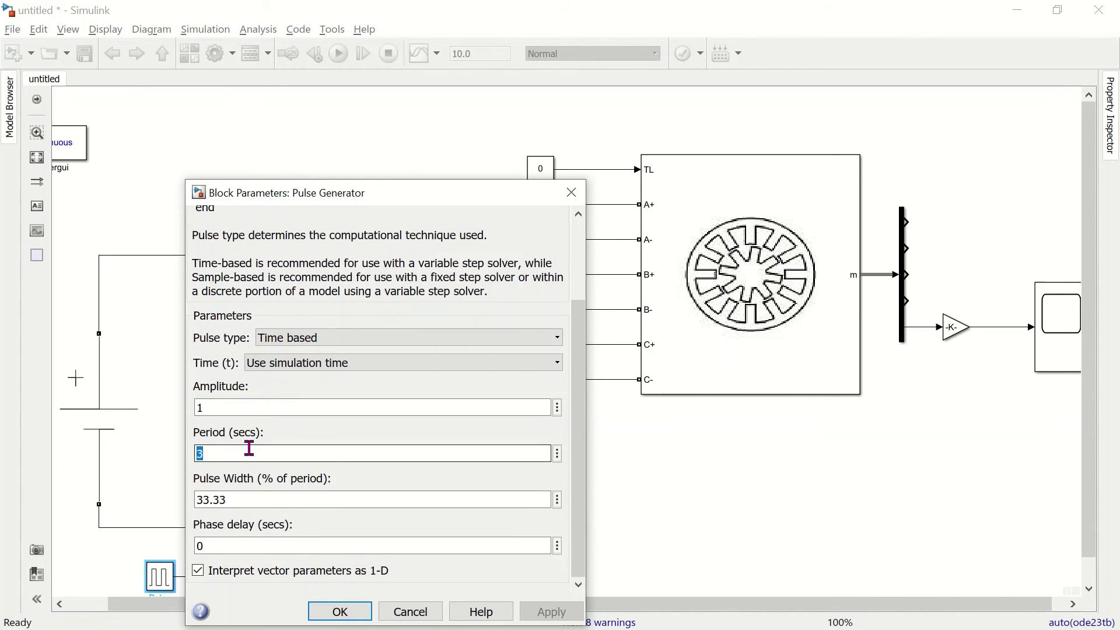
pyautogui.write('6')
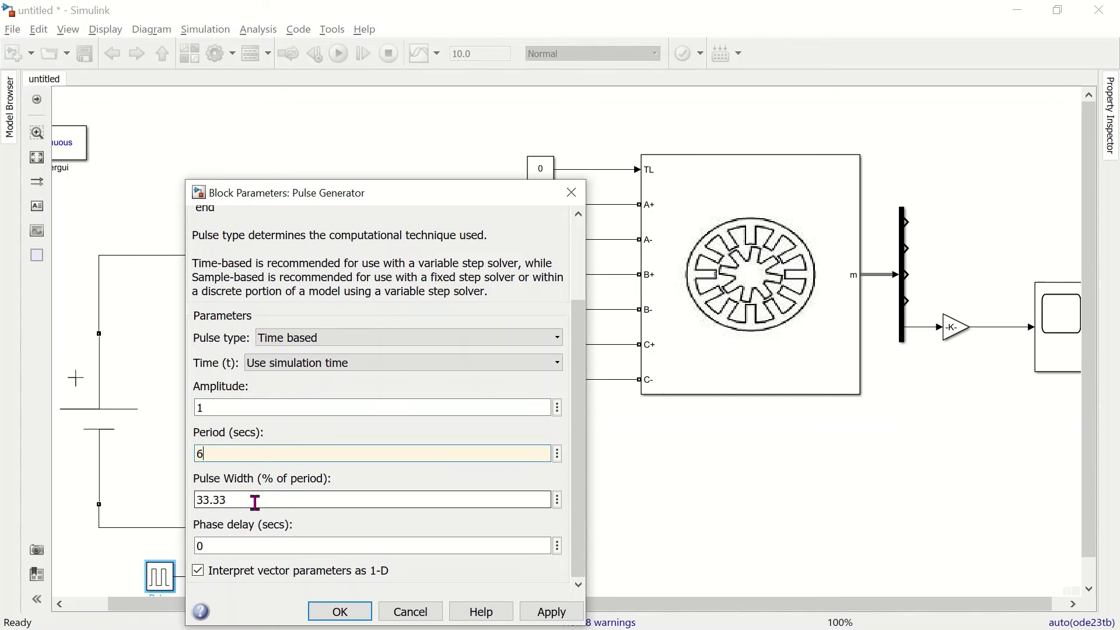
pyautogui.doubleClick(255, 502)
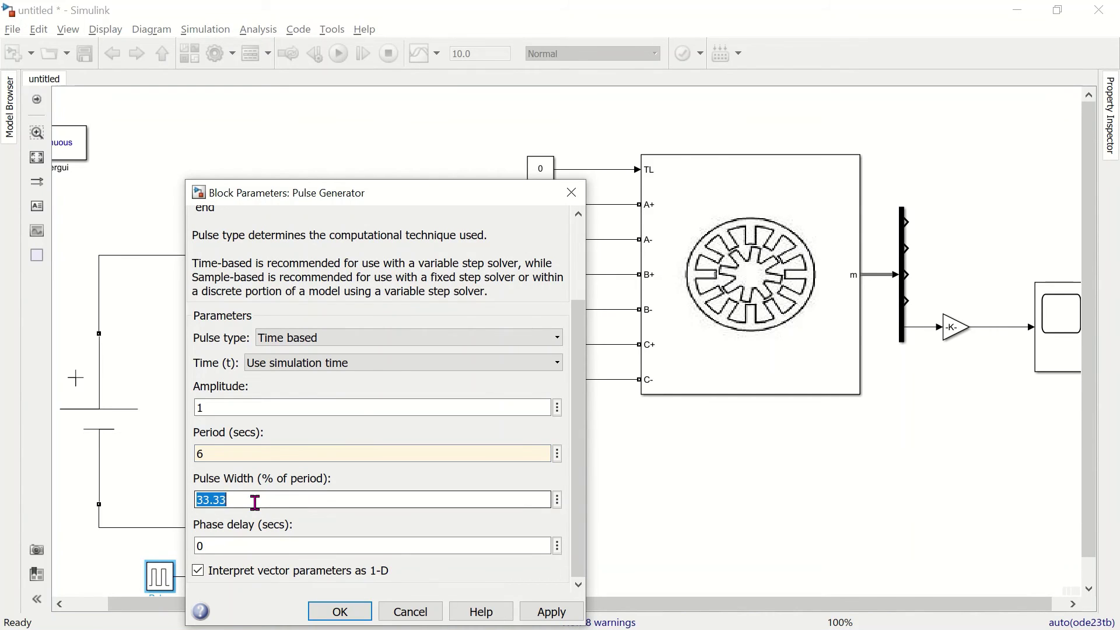
pyautogui.write('50')
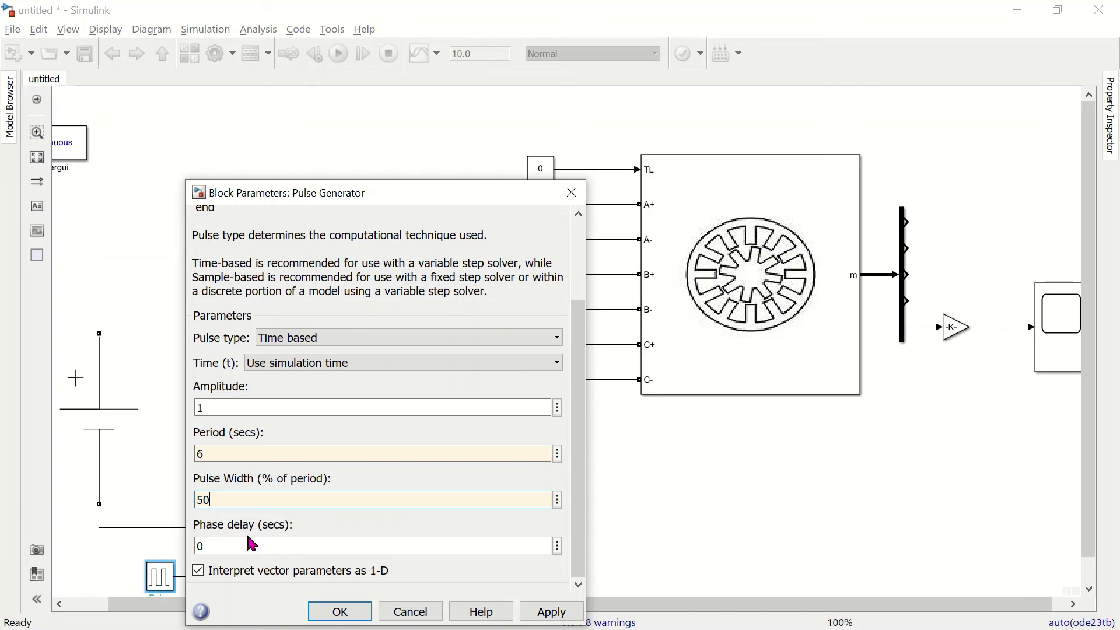
pyautogui.click(340, 612)
# Step: Set the second Pulse Generator's period to 6 seconds, pulse width to 50% and phase delay to 2 seconds
pyautogui.doubleClick(285, 580)
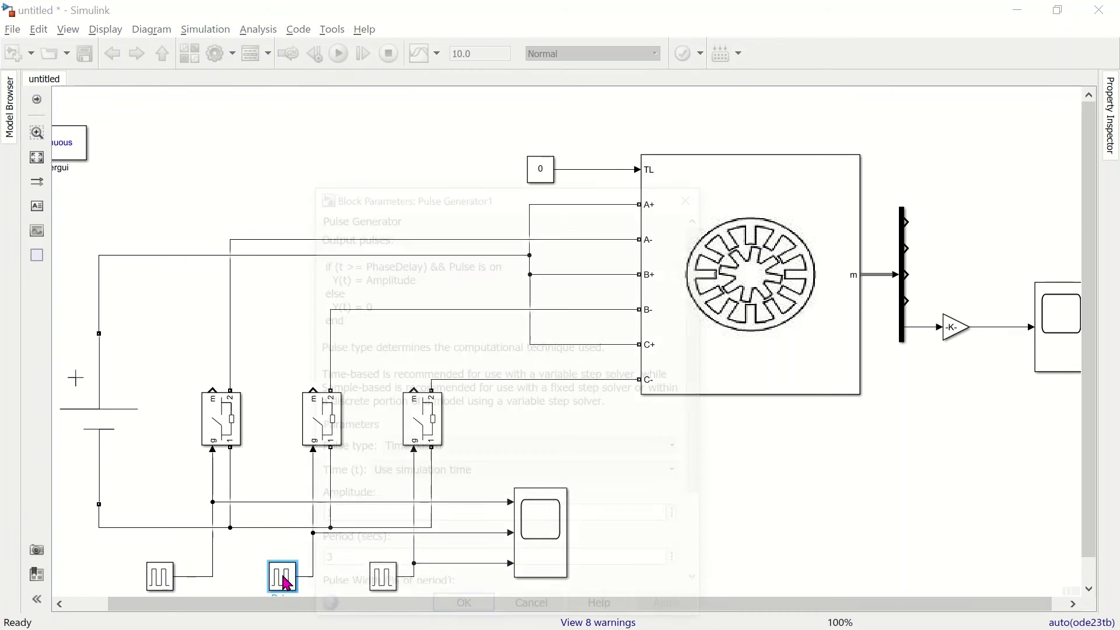
pyautogui.scroll(-1, 365, 532)
pyautogui.doubleClick(366, 535)
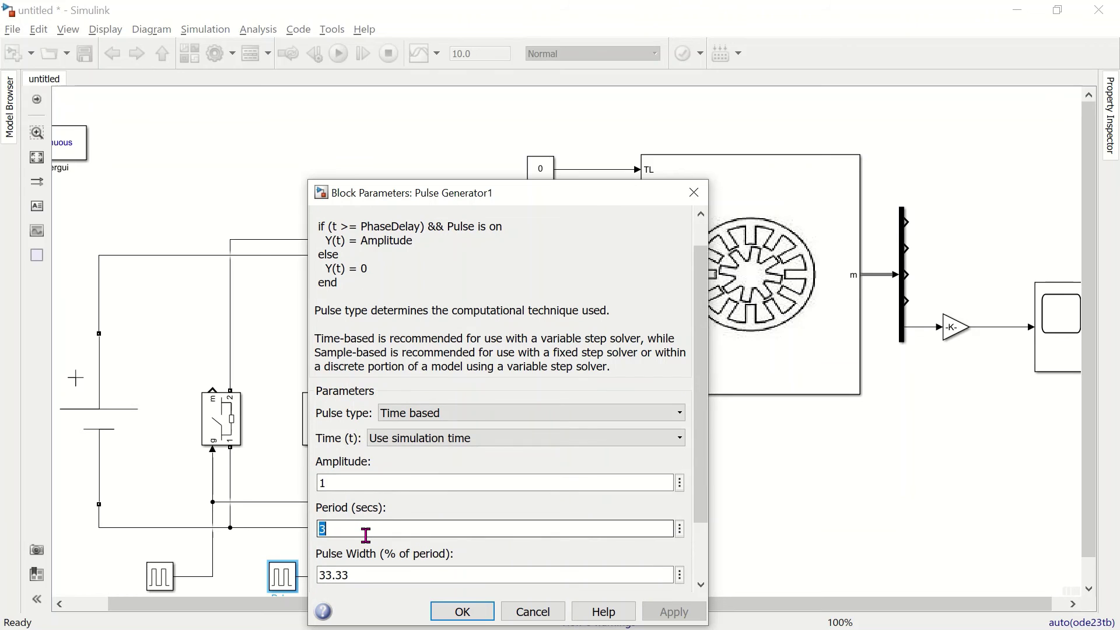
pyautogui.write('6')
pyautogui.scroll(-1, 365, 535)
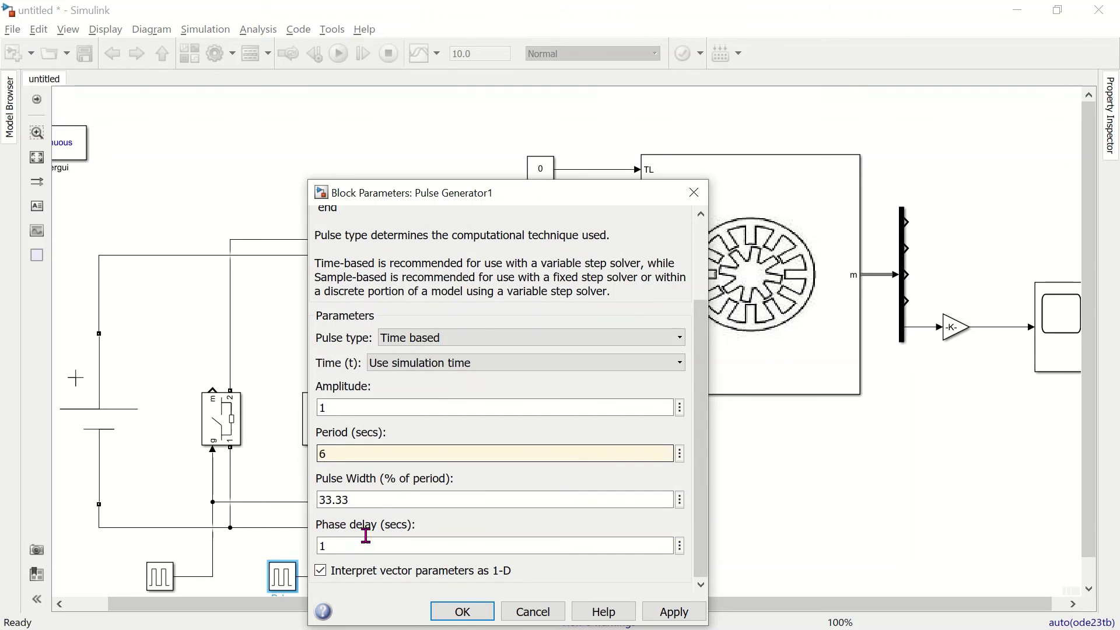
pyautogui.doubleClick(394, 497)
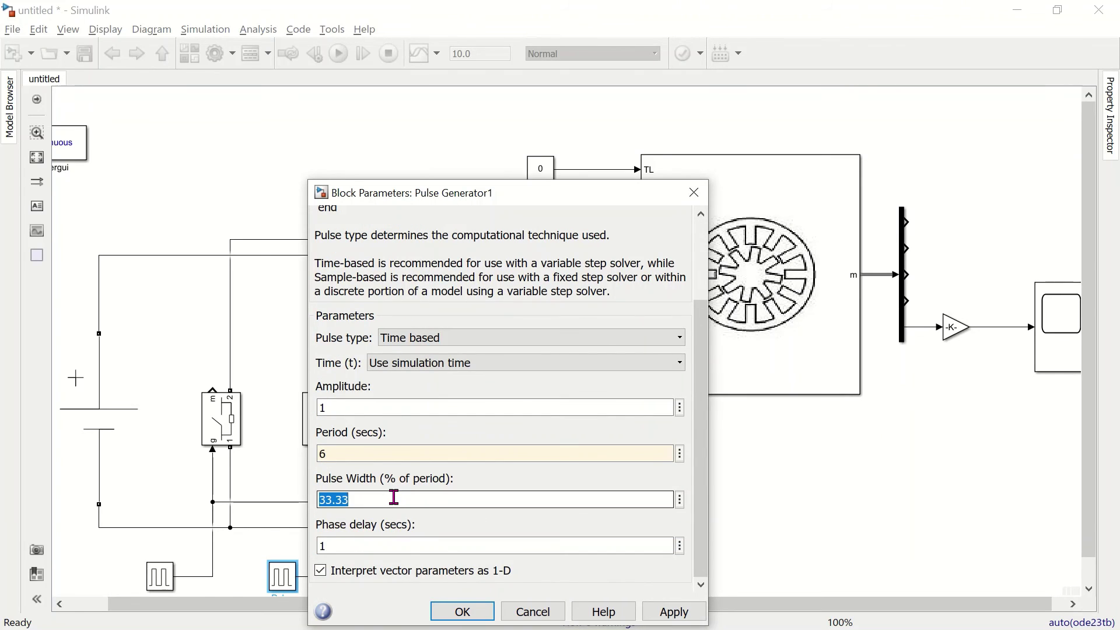
pyautogui.write('50')
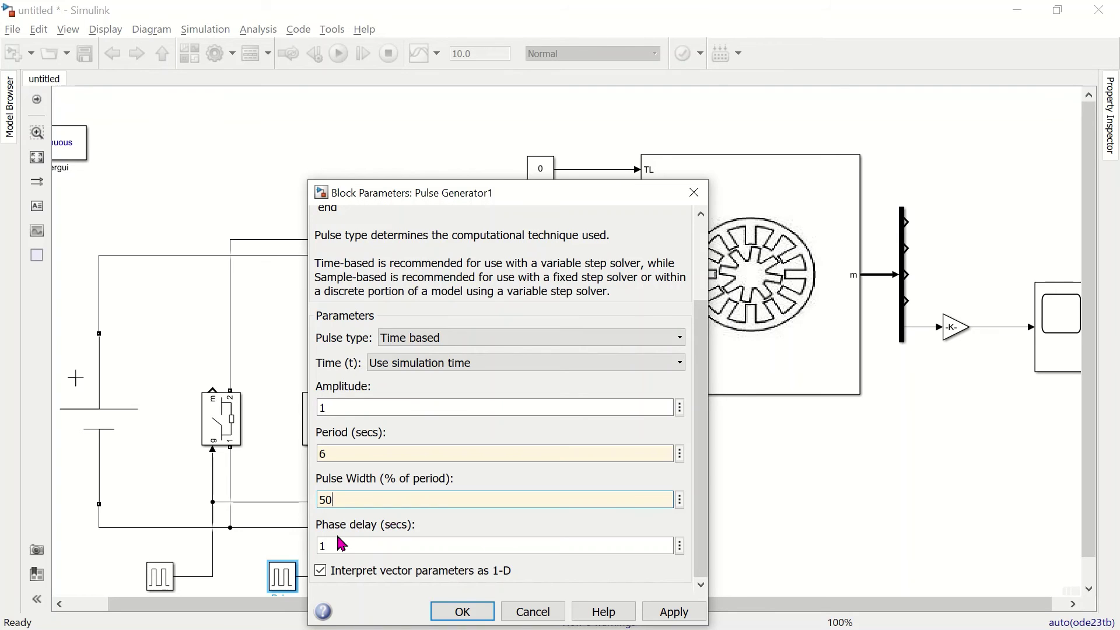
pyautogui.doubleClick(337, 543)
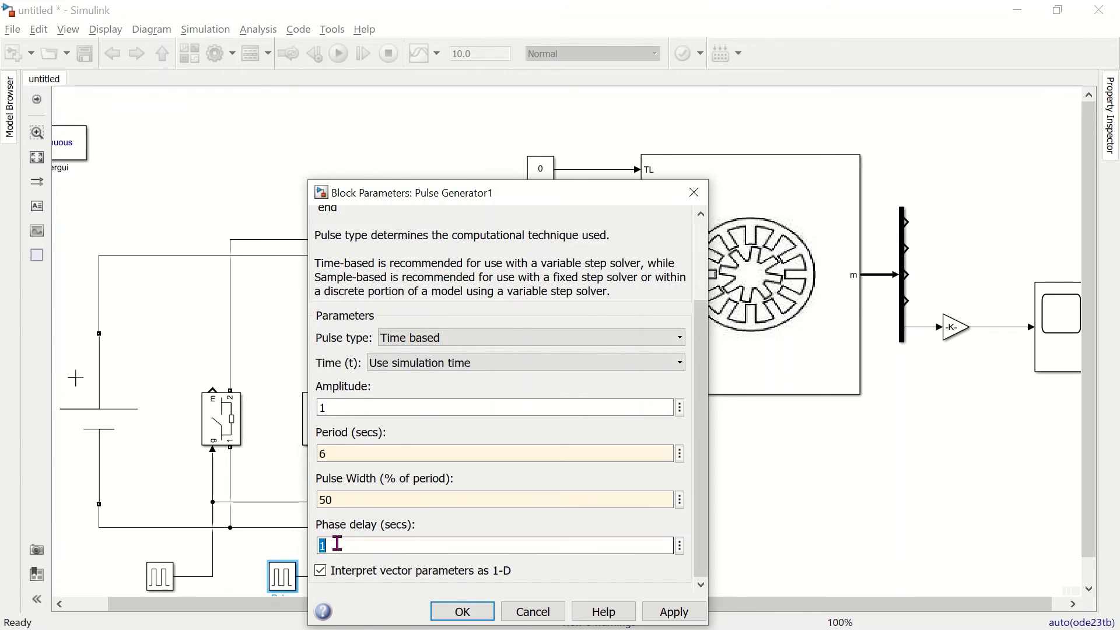
pyautogui.write('2')
pyautogui.click(463, 610)
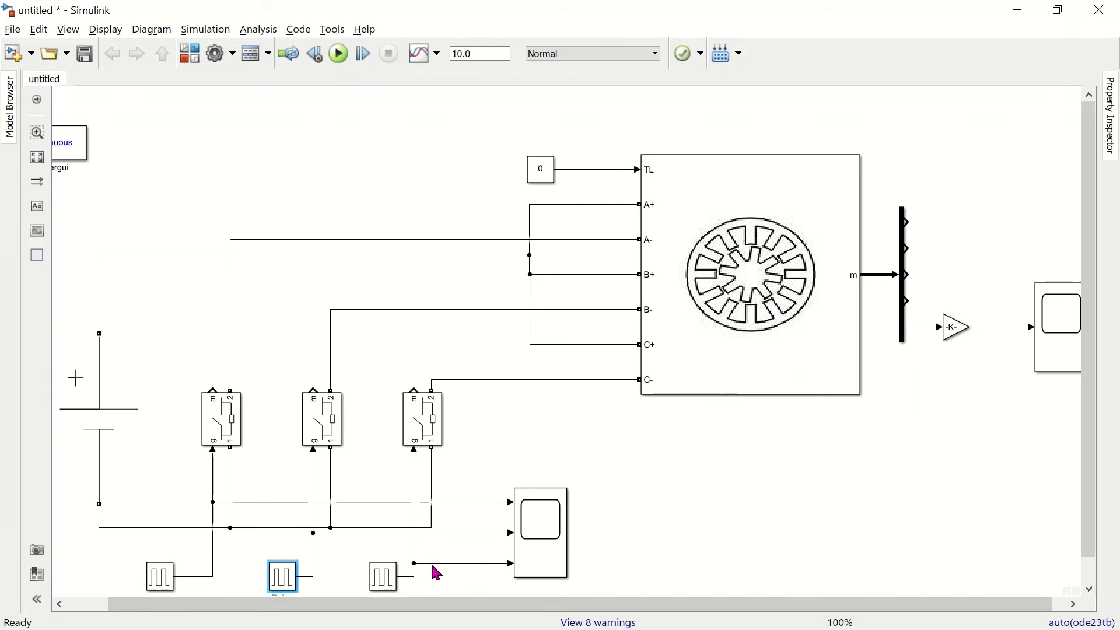
# Step: Set the third Pulse Generator's period to 6 seconds, pulse width to 50% and phase delay to -2 seconds
pyautogui.doubleClick(390, 577)
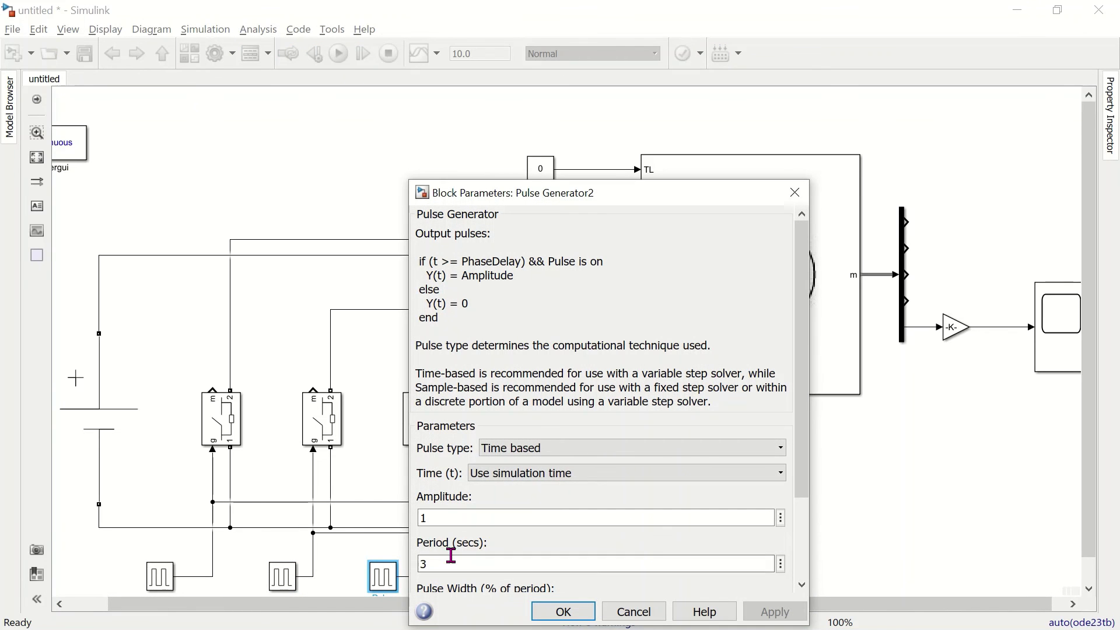
pyautogui.doubleClick(450, 558)
pyautogui.write('6')
pyautogui.scroll(-3, 458, 551)
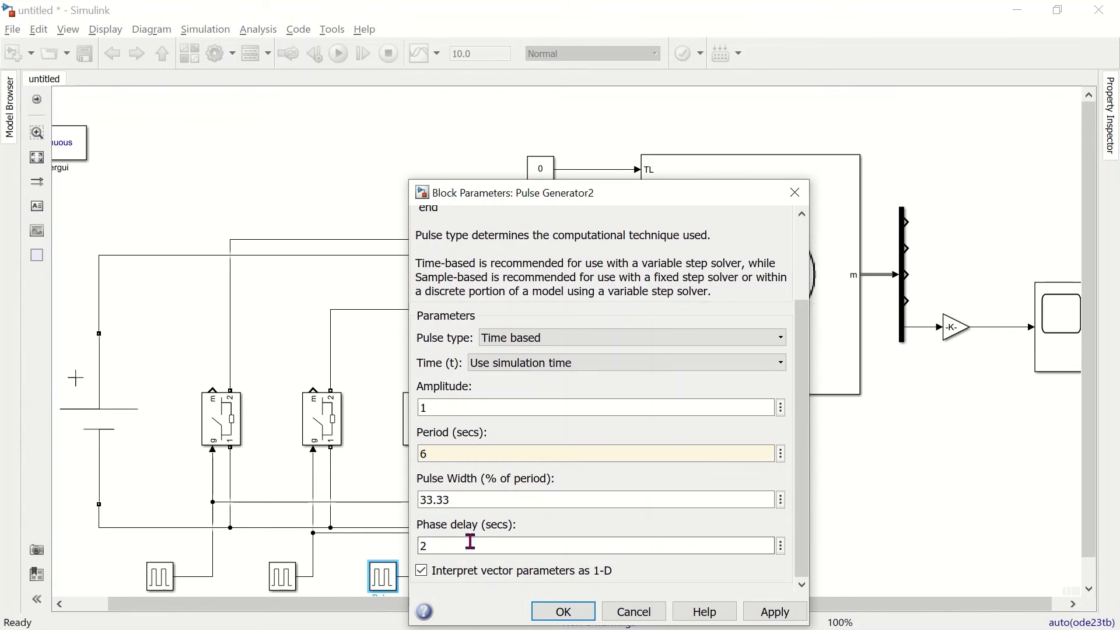
pyautogui.doubleClick(475, 500)
pyautogui.write('50')
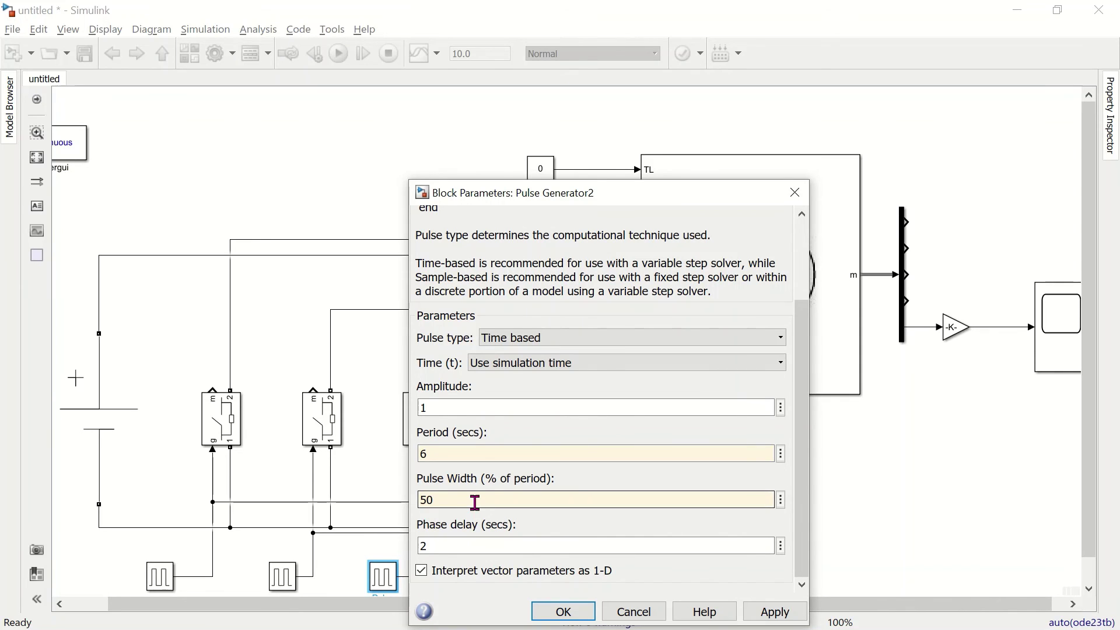
pyautogui.doubleClick(453, 542)
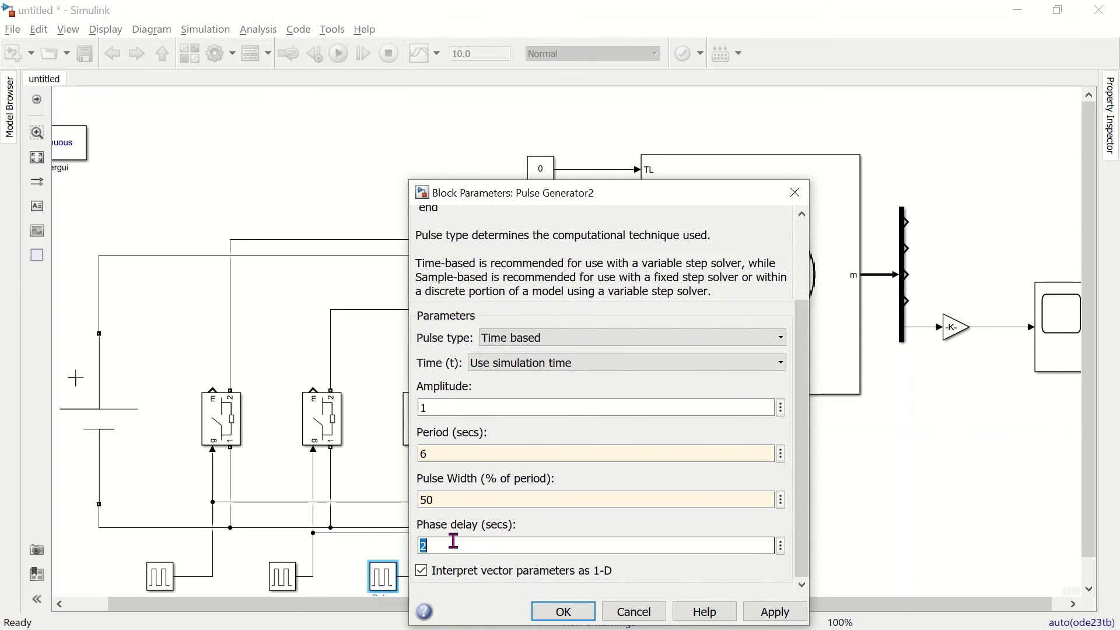
pyautogui.write('-')
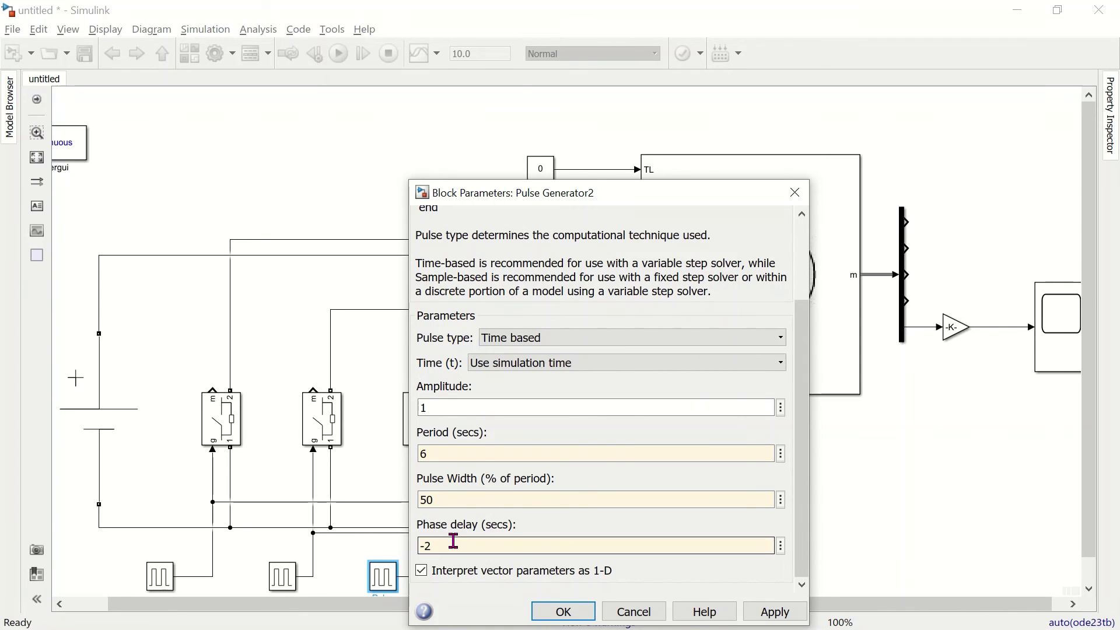
pyautogui.click(563, 612)
pyautogui.click(677, 523)
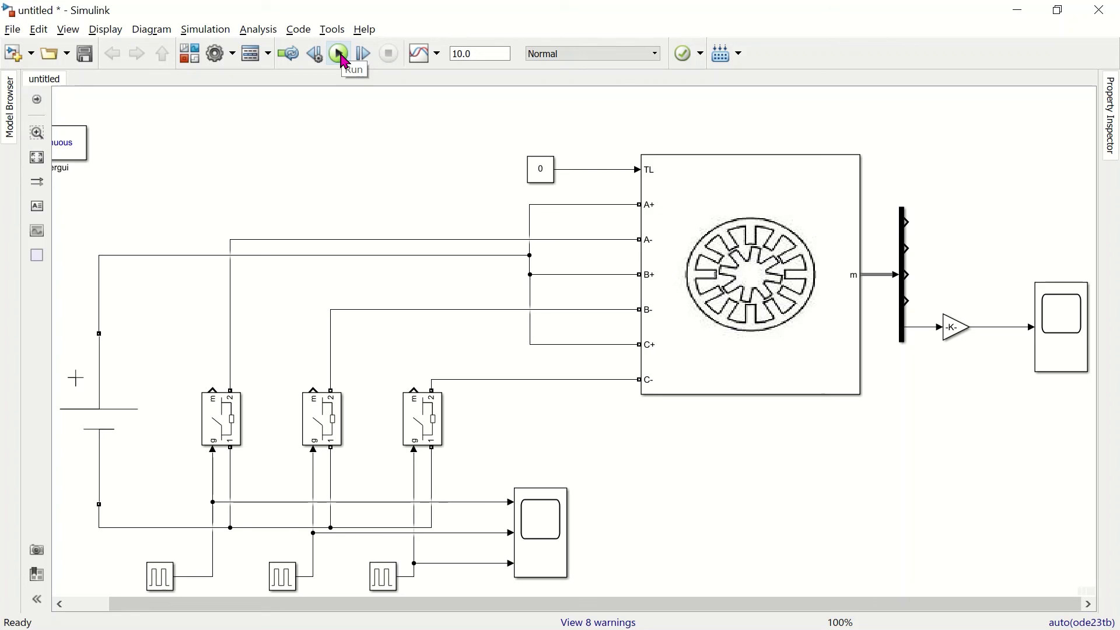
# Step: Run the simulation with the new pulse timing and check how the three gate pulses overlap in the pulse generators' Scope
pyautogui.click(711, 361)
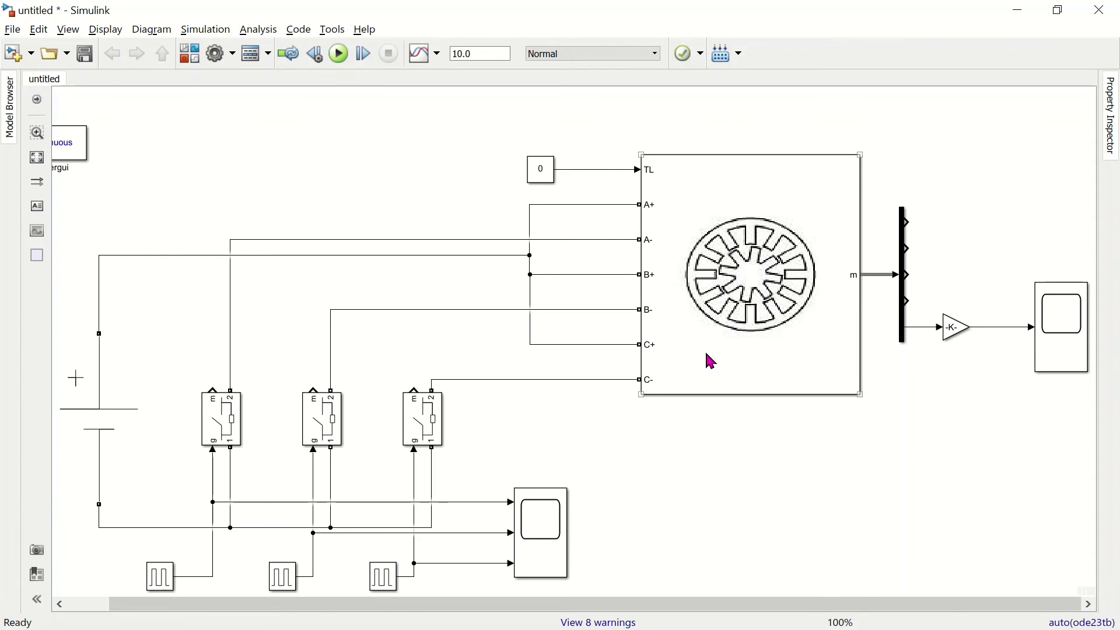
pyautogui.click(339, 54)
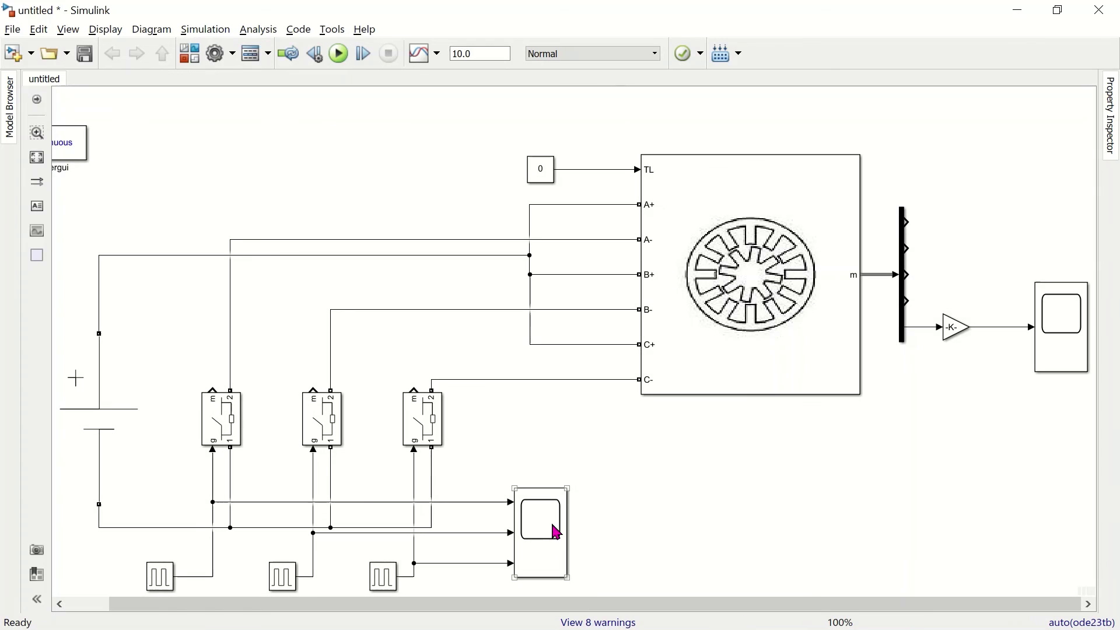
pyautogui.click(556, 532)
pyautogui.doubleClick(556, 532)
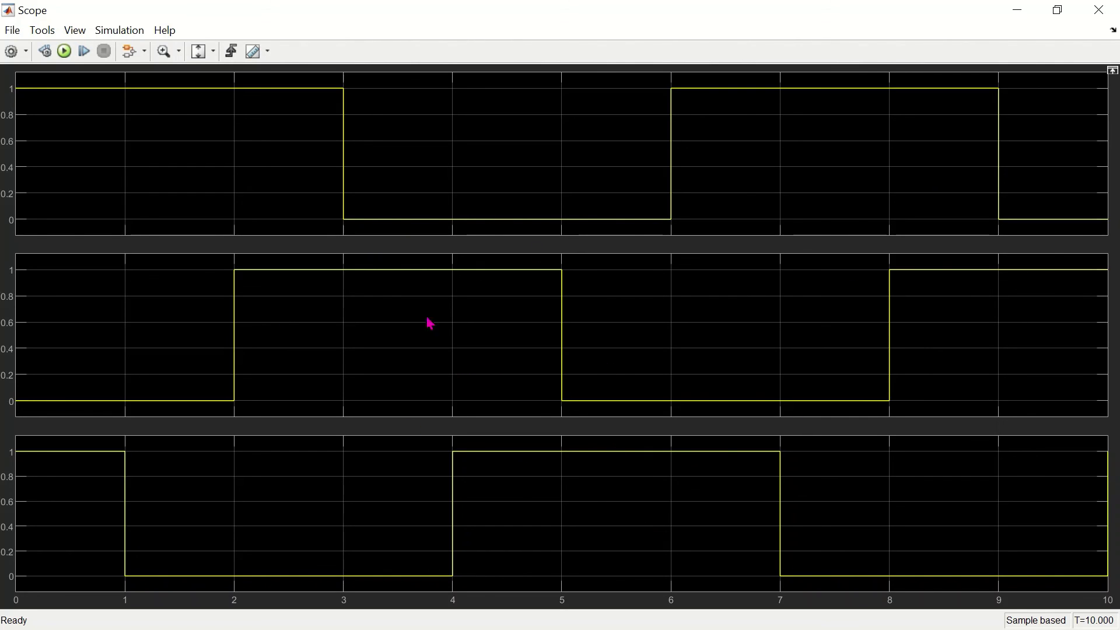
pyautogui.click(1108, 16)
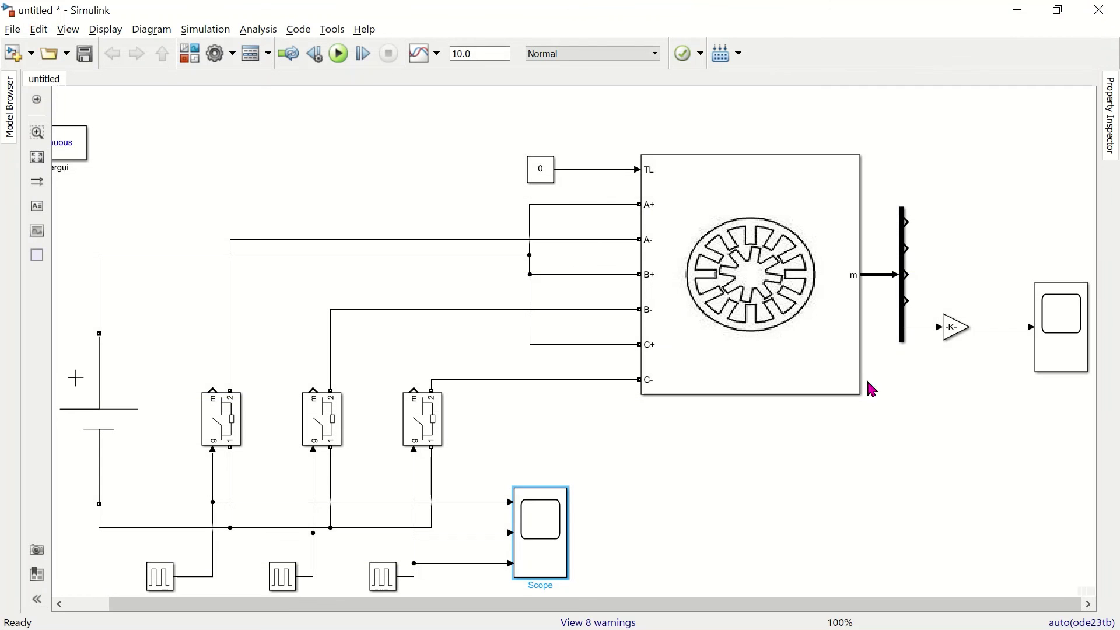
# Step: Examine the rotor angle steps in the motor output Scope, fitting the vertical axis to the data and magnifying the early and middle steps
pyautogui.click(1058, 328)
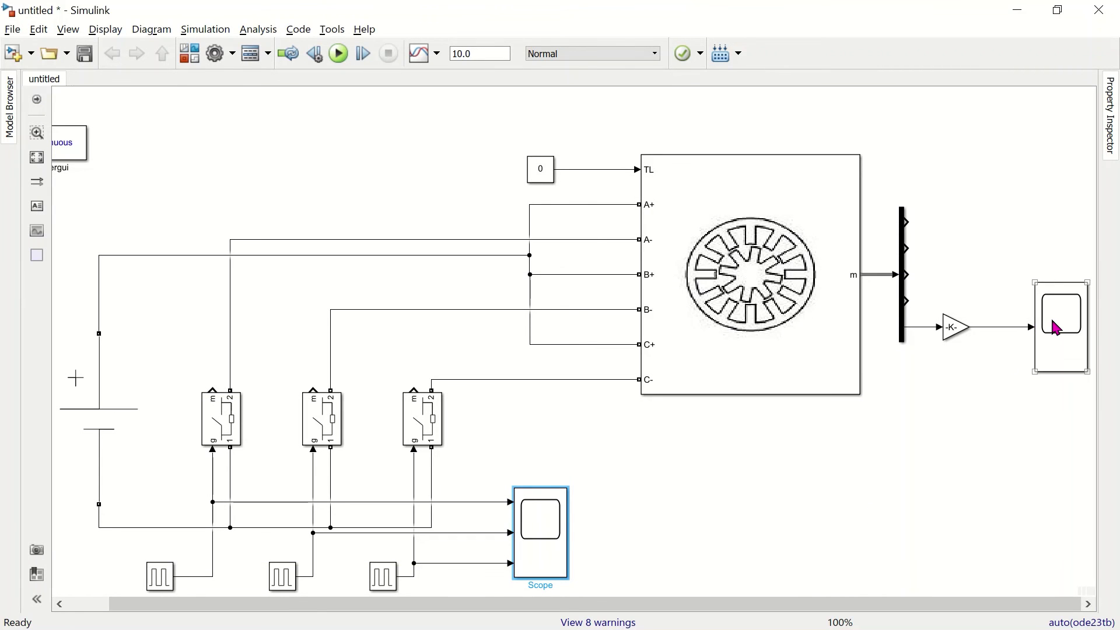
pyautogui.doubleClick(1058, 328)
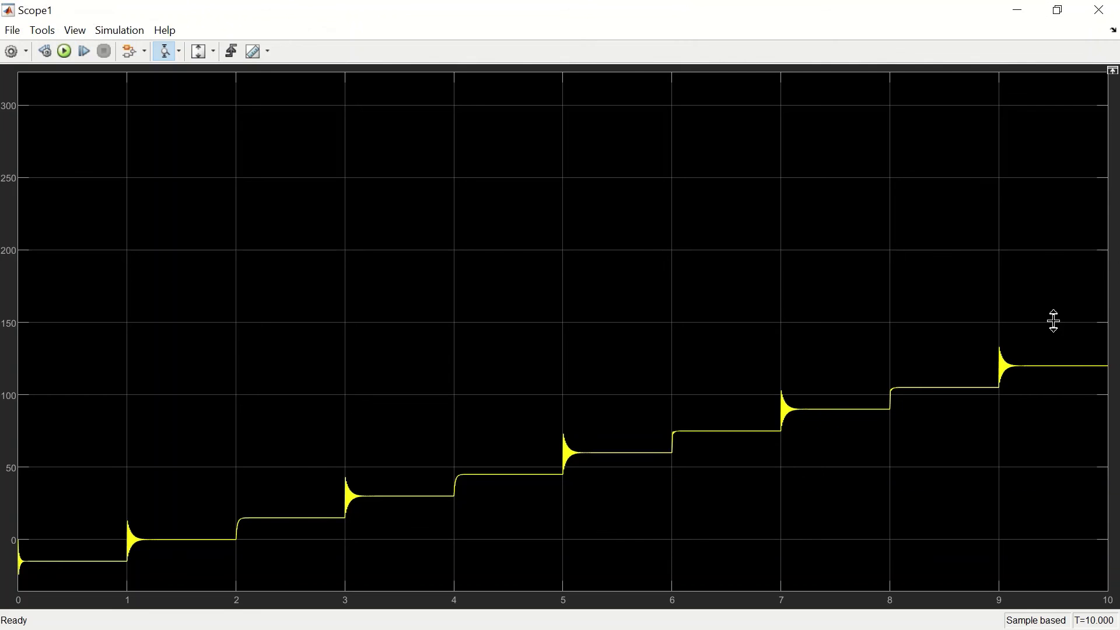
pyautogui.click(199, 52)
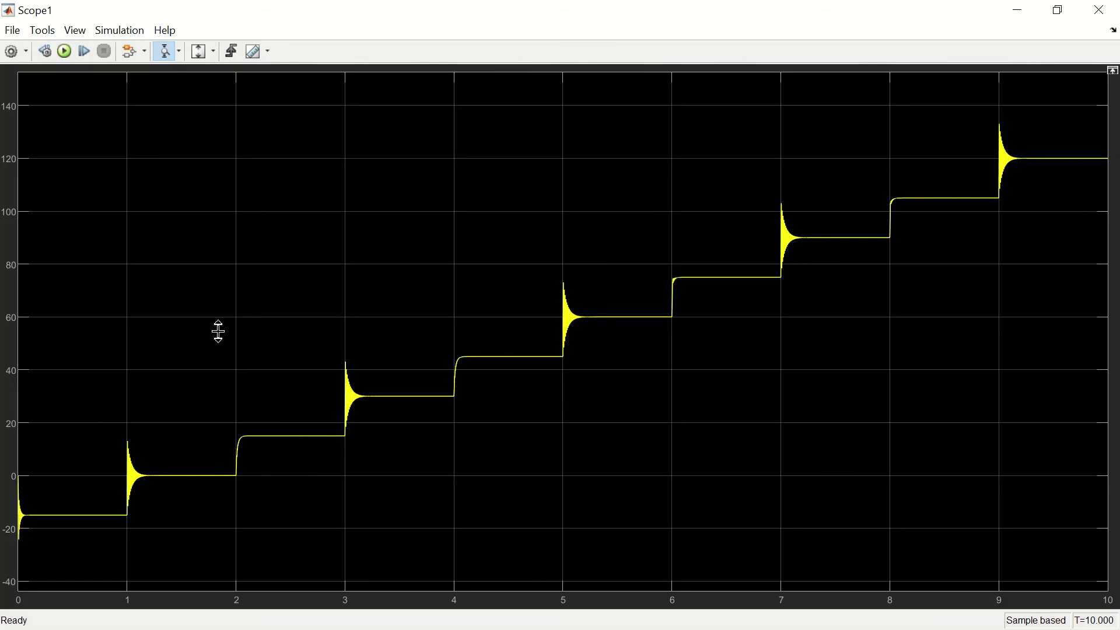
pyautogui.moveTo(219, 331); pyautogui.dragTo(250, 586)
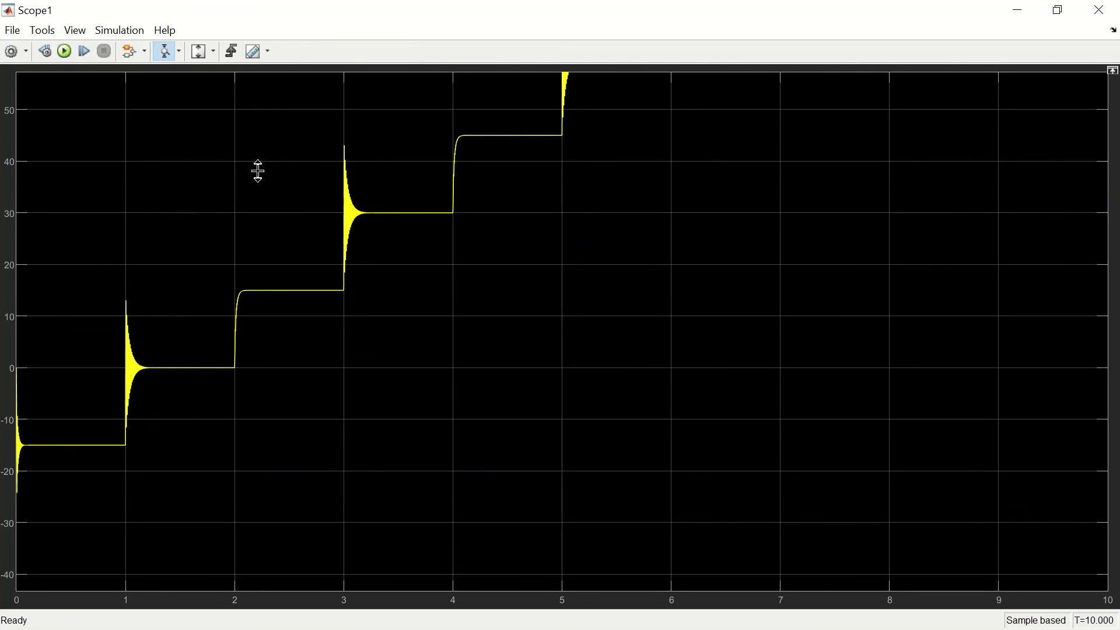
pyautogui.moveTo(258, 171); pyautogui.dragTo(384, 467)
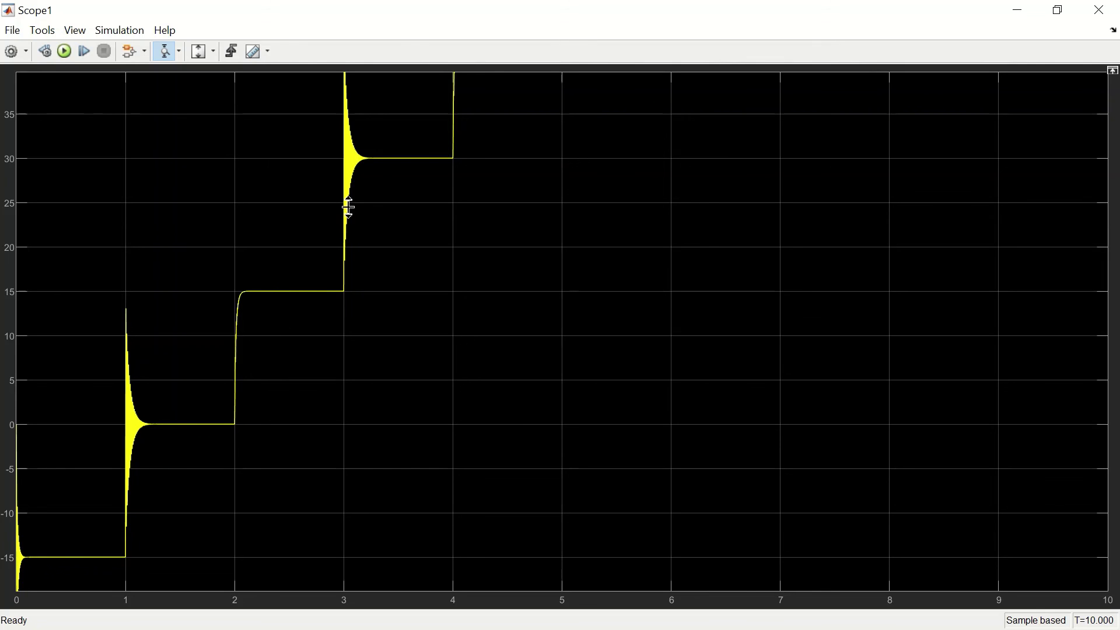
pyautogui.click(200, 53)
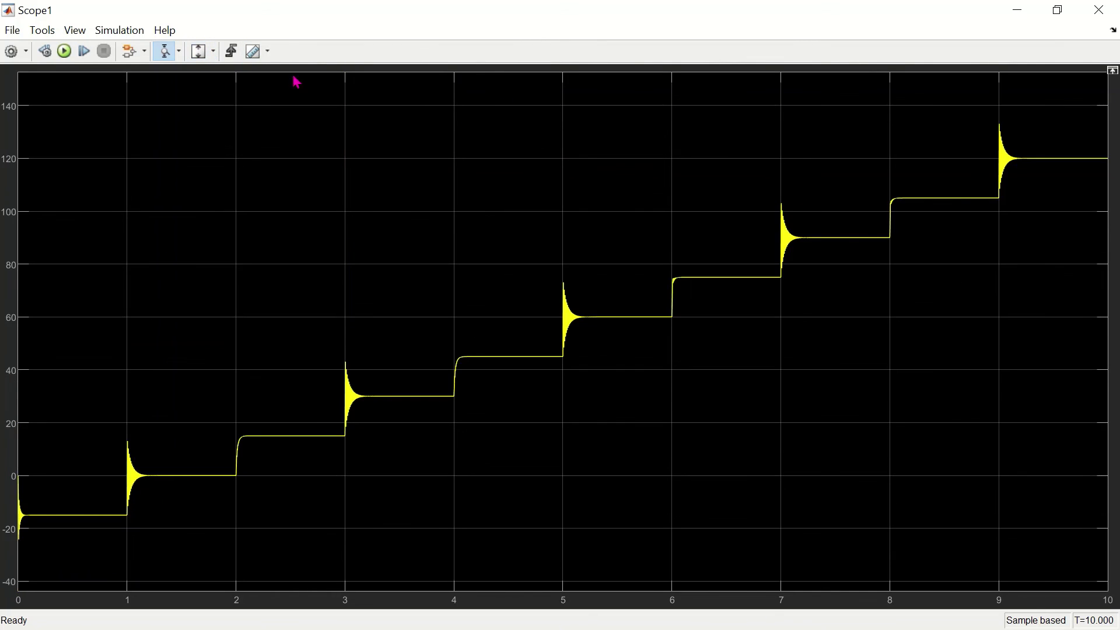
pyautogui.moveTo(609, 225); pyautogui.dragTo(677, 437)
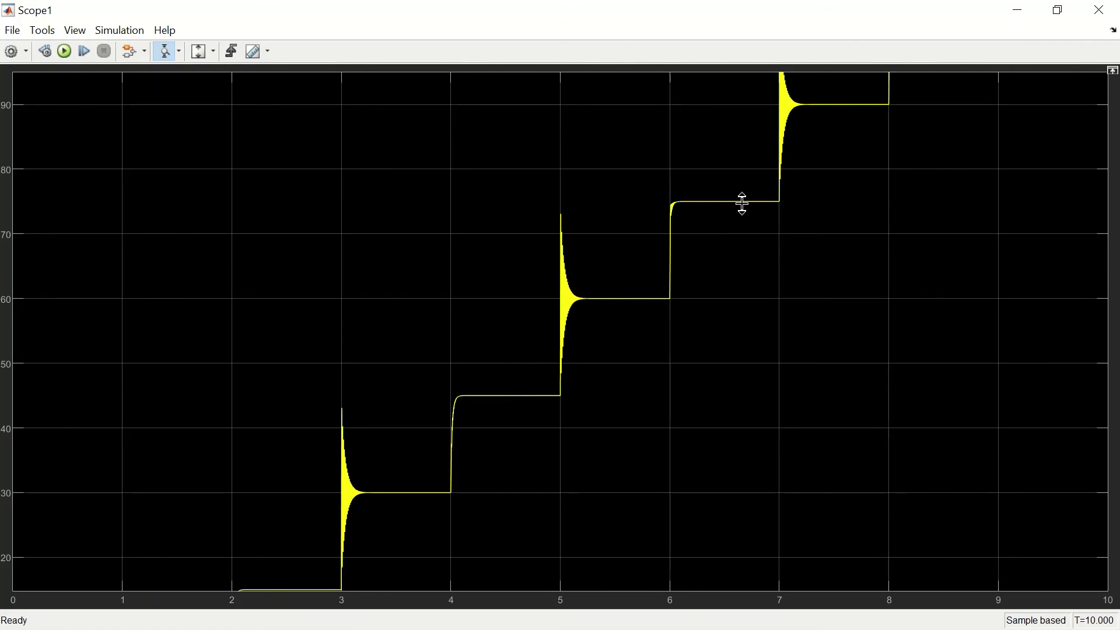
pyautogui.click(198, 51)
pyautogui.hotkey('alt', 'Tab')
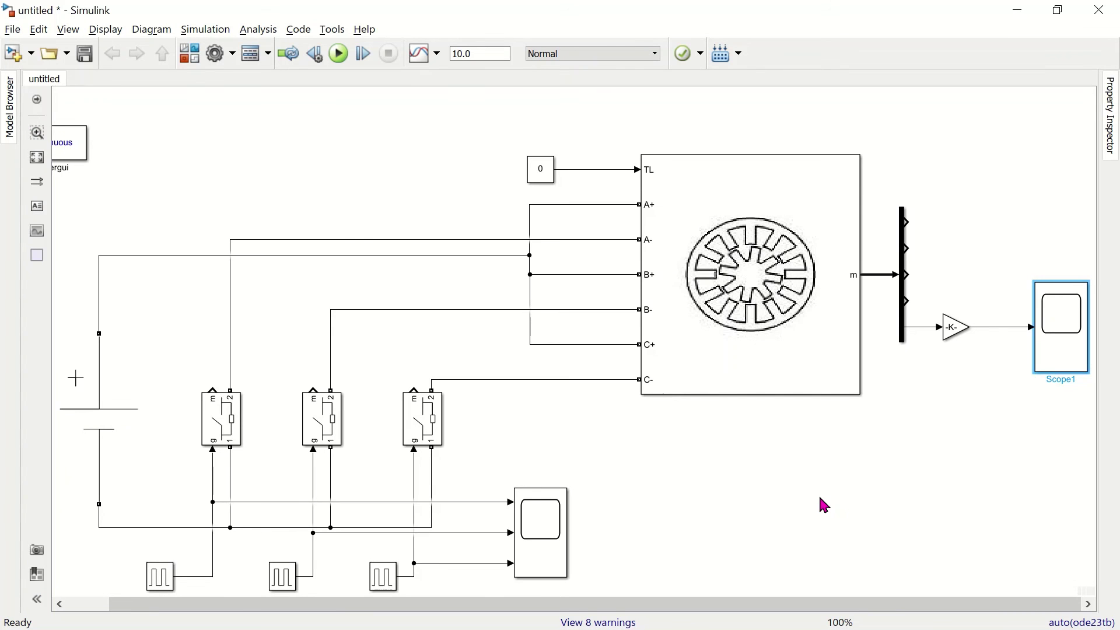